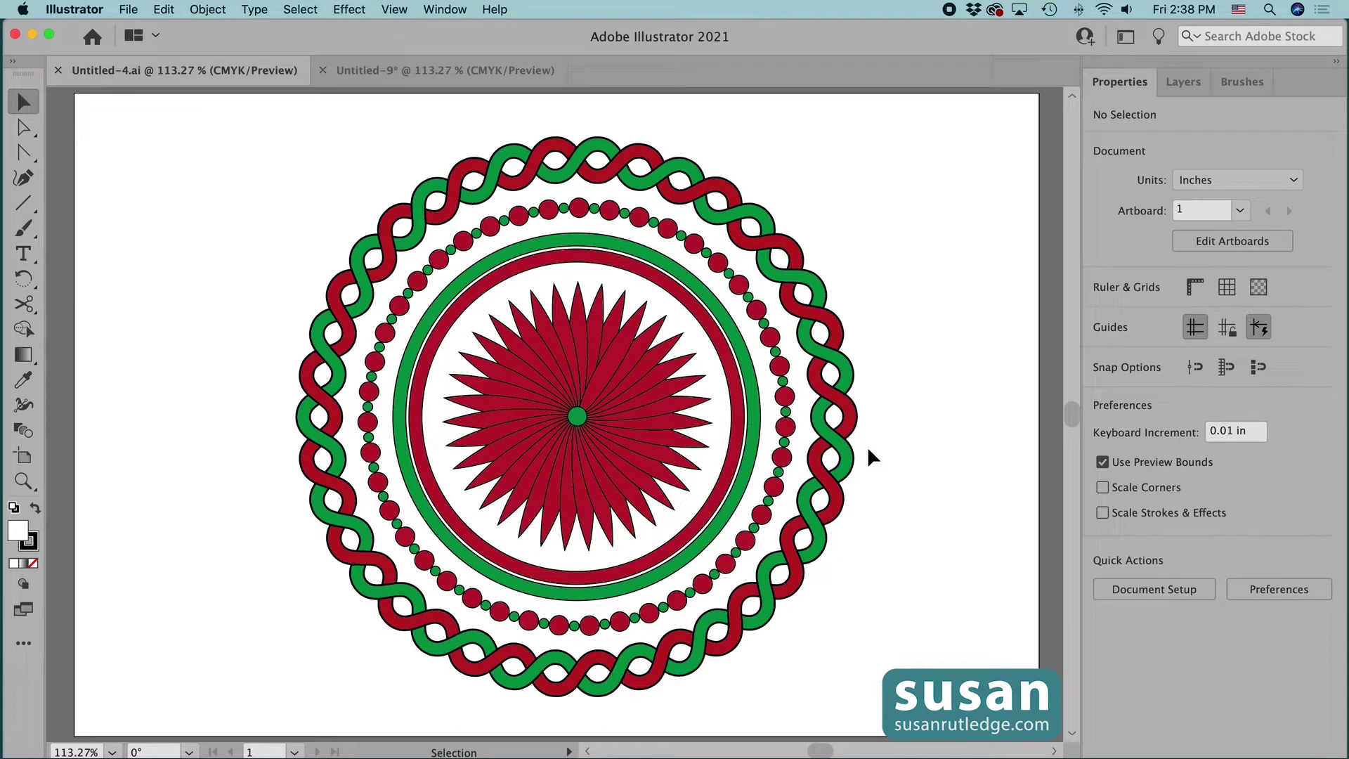
- Switch to the Untitled-9 document
left_click(398, 73)
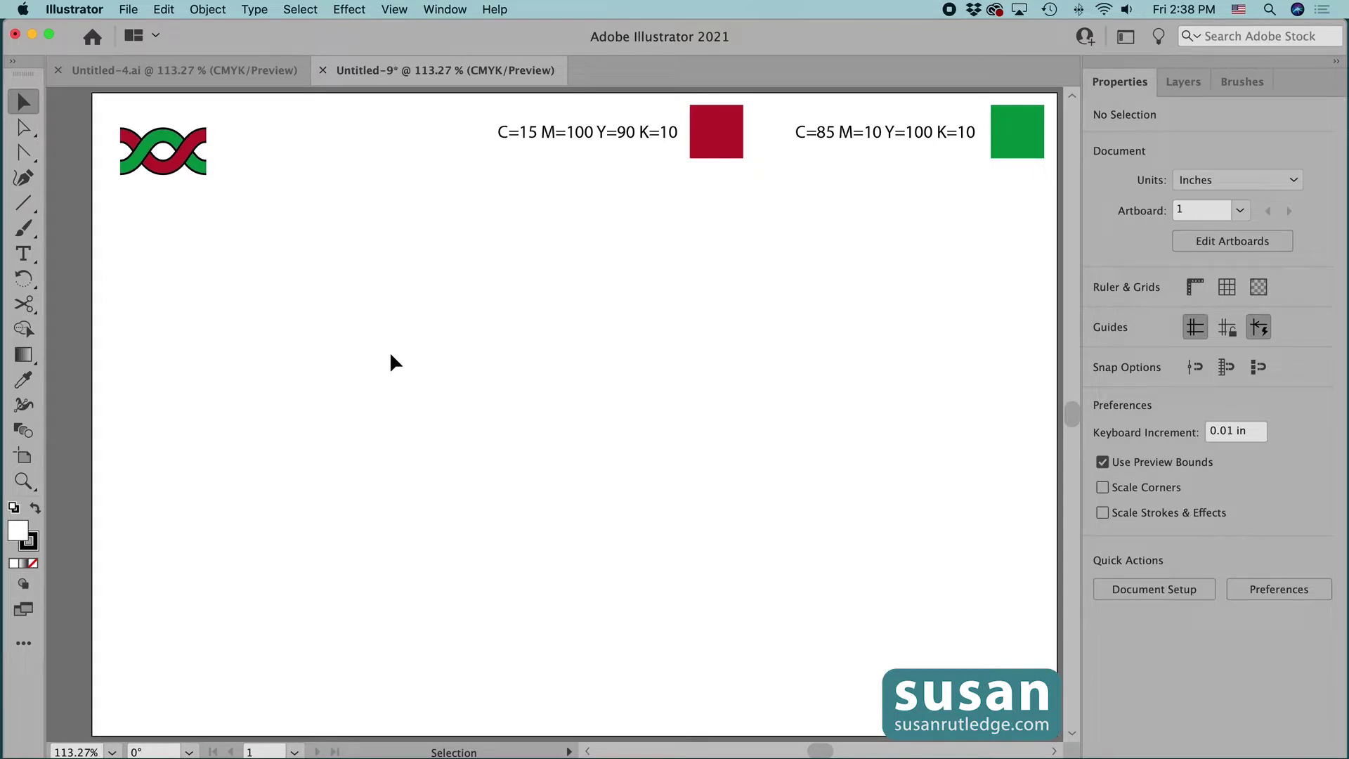
- Copy the braid sample to the middle of the artboard and duplicate it on both sides to form a three-unit row
key("slash")
left_click_drag(171, 169, 592, 417)
left_click(620, 456)
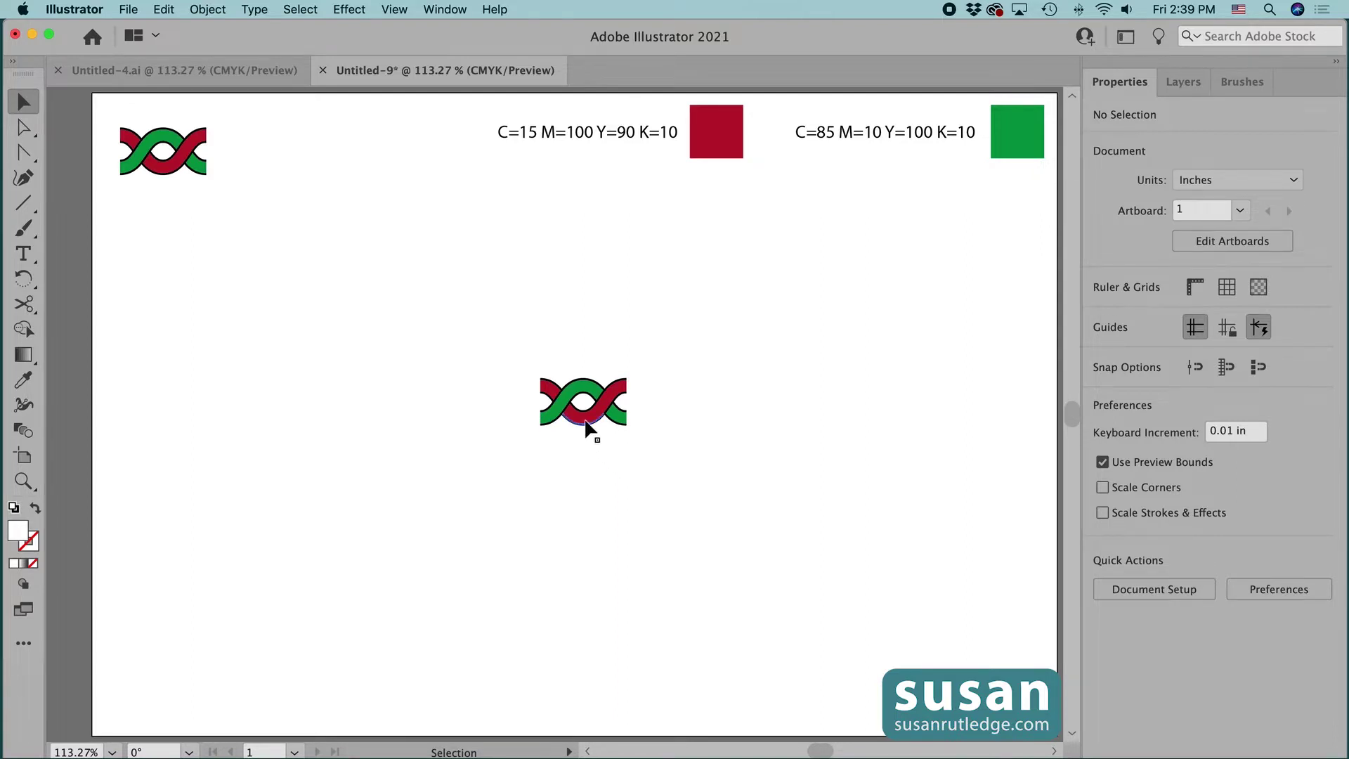
left_click_drag(586, 425, 674, 426)
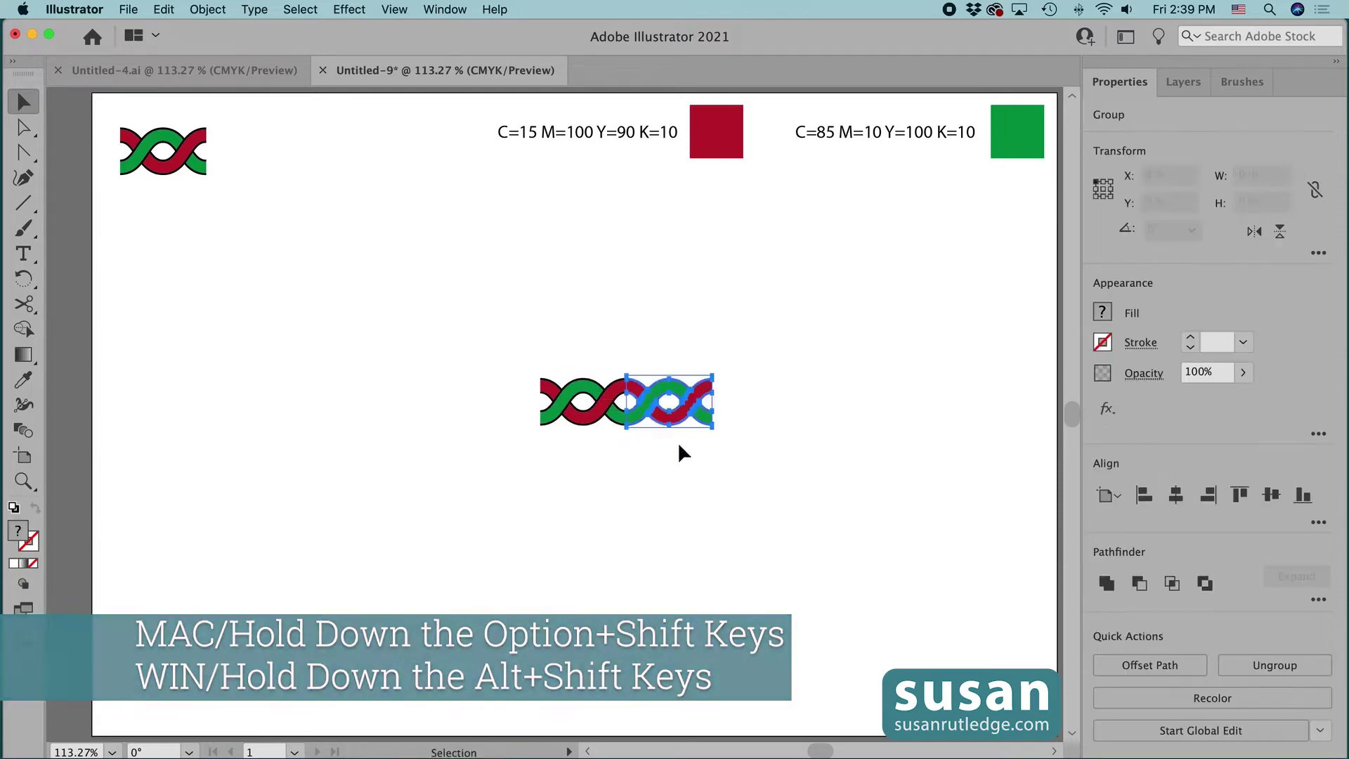
left_click(642, 465)
left_click(583, 420)
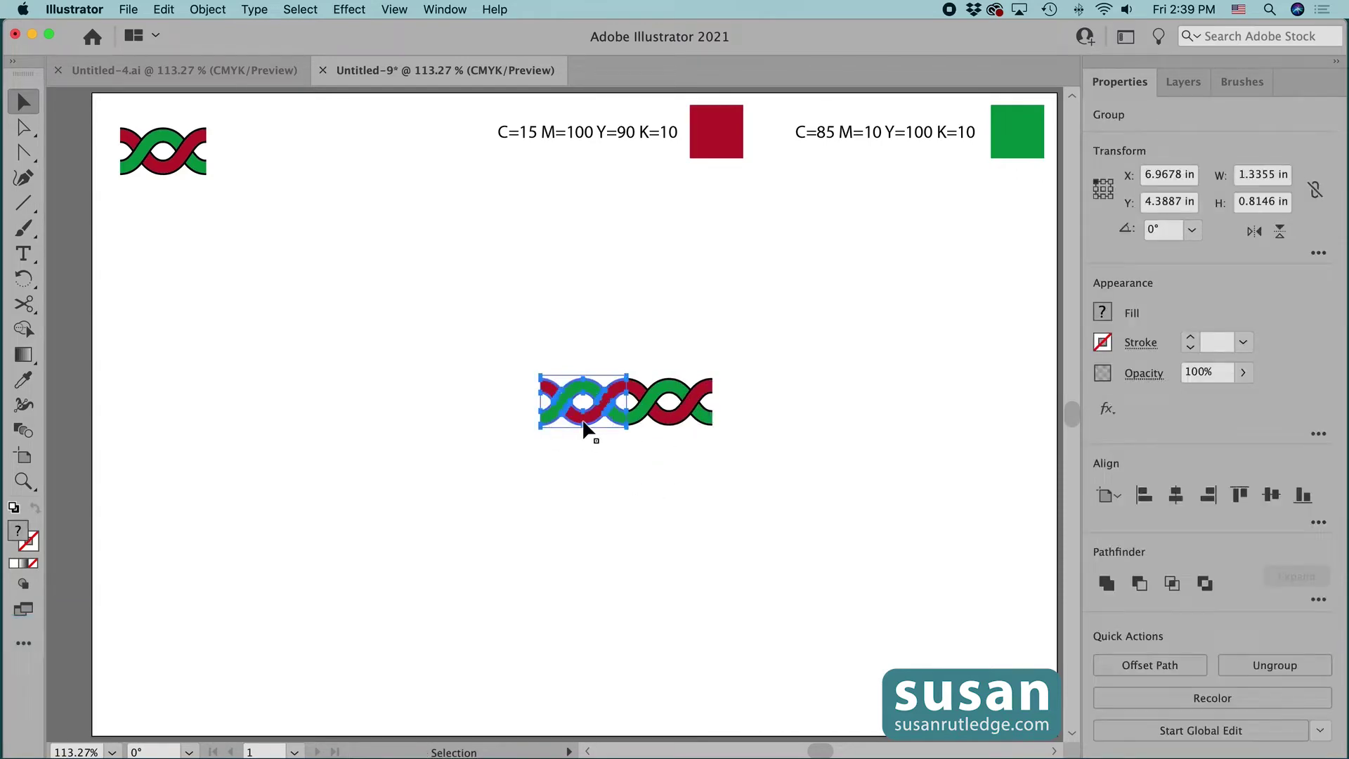
left_click_drag(584, 423, 498, 426)
left_click(604, 466)
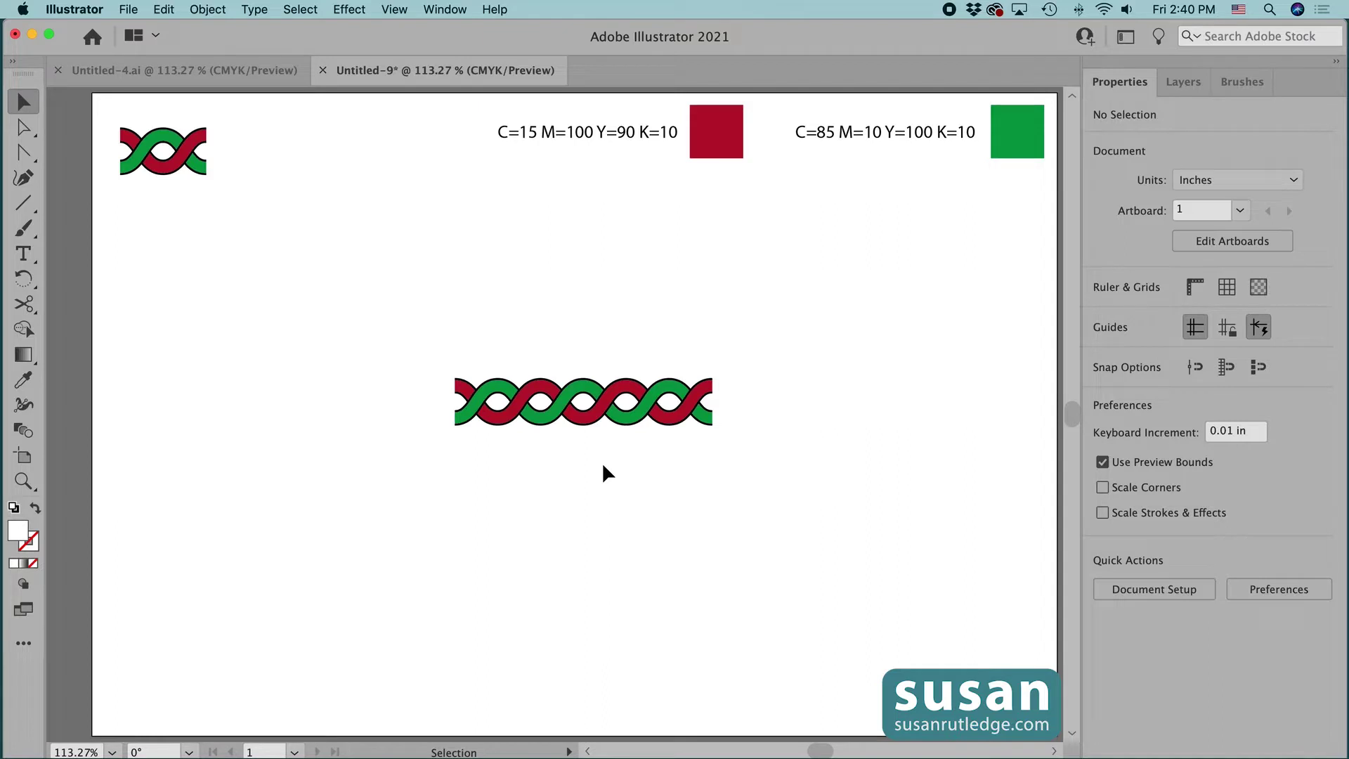
- Delete the three-unit braid row from the middle of the artboard
left_click_drag(446, 344, 759, 444)
key("Delete")
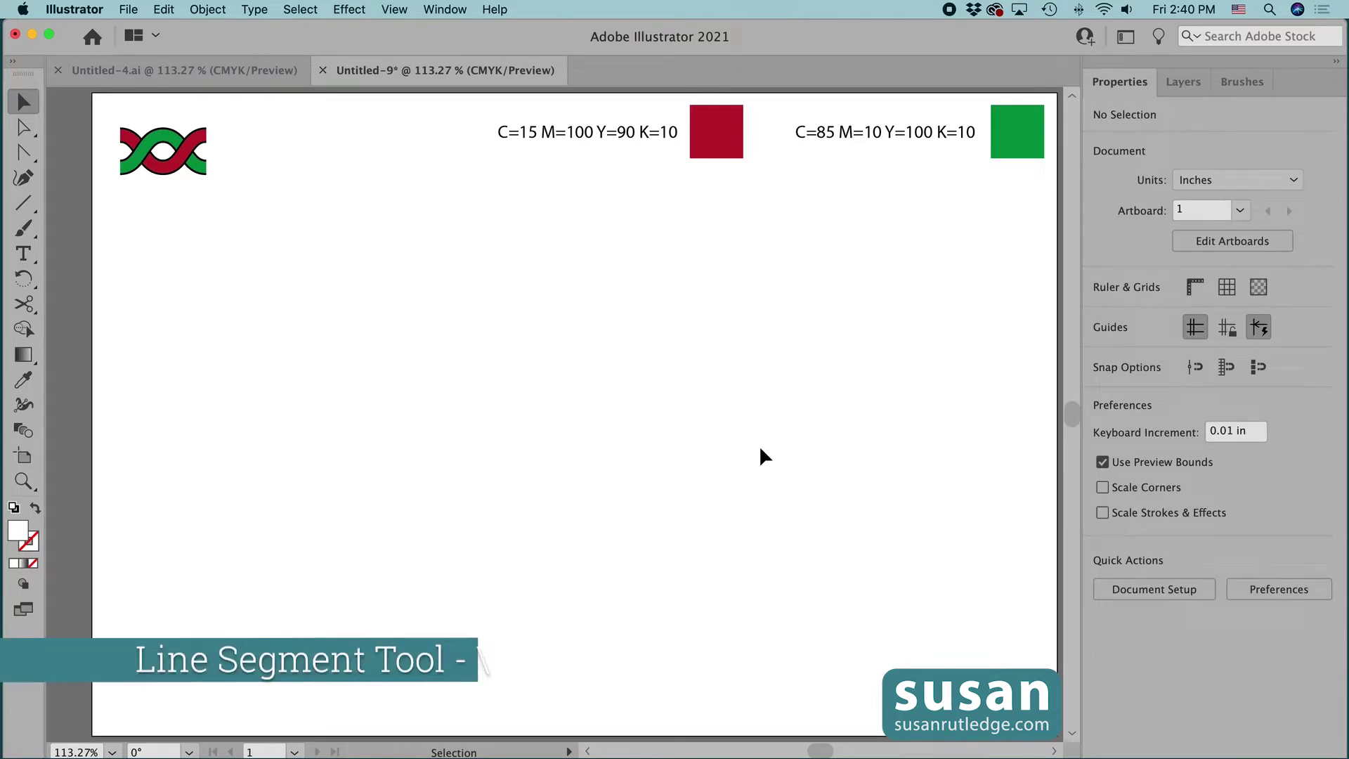
- Draw a line segment 4 in long at a 0° angle in the upper middle of the artboard
key("backslash")
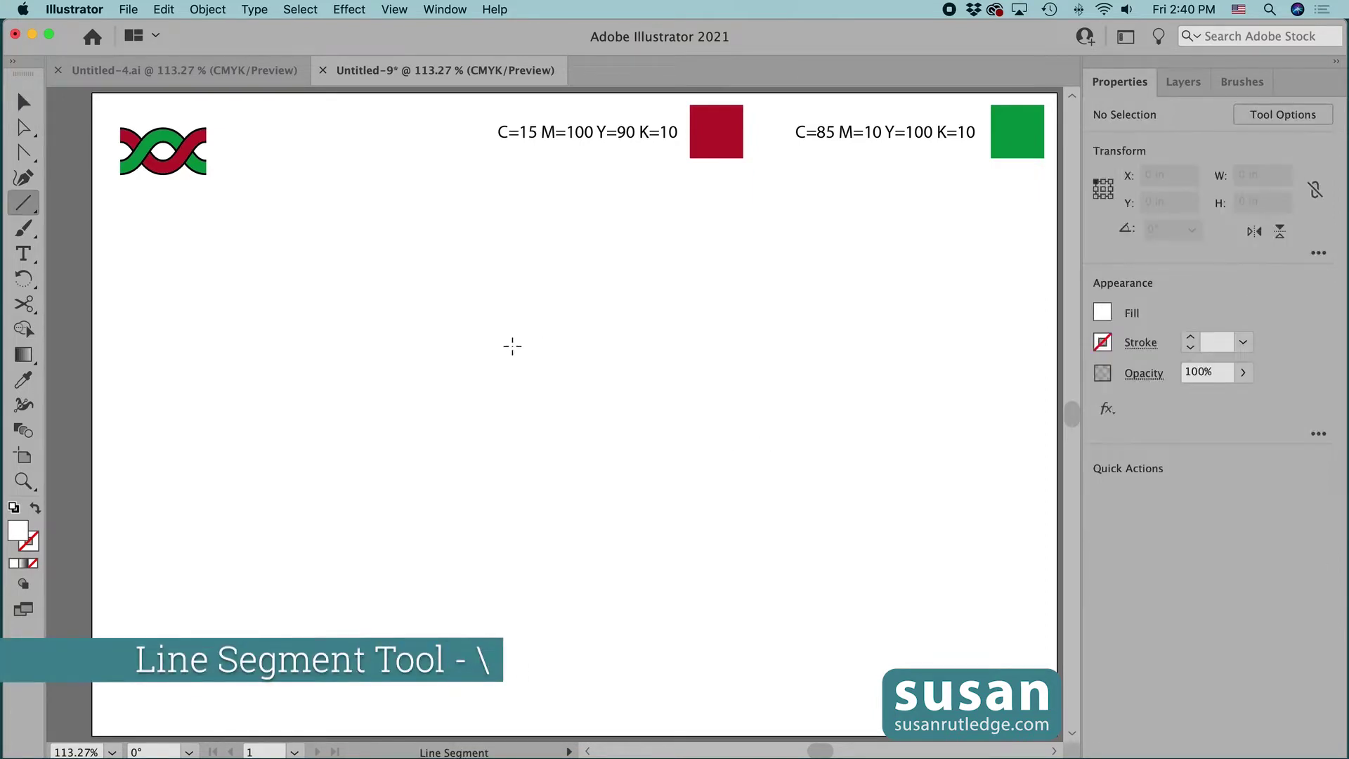
left_click(480, 345)
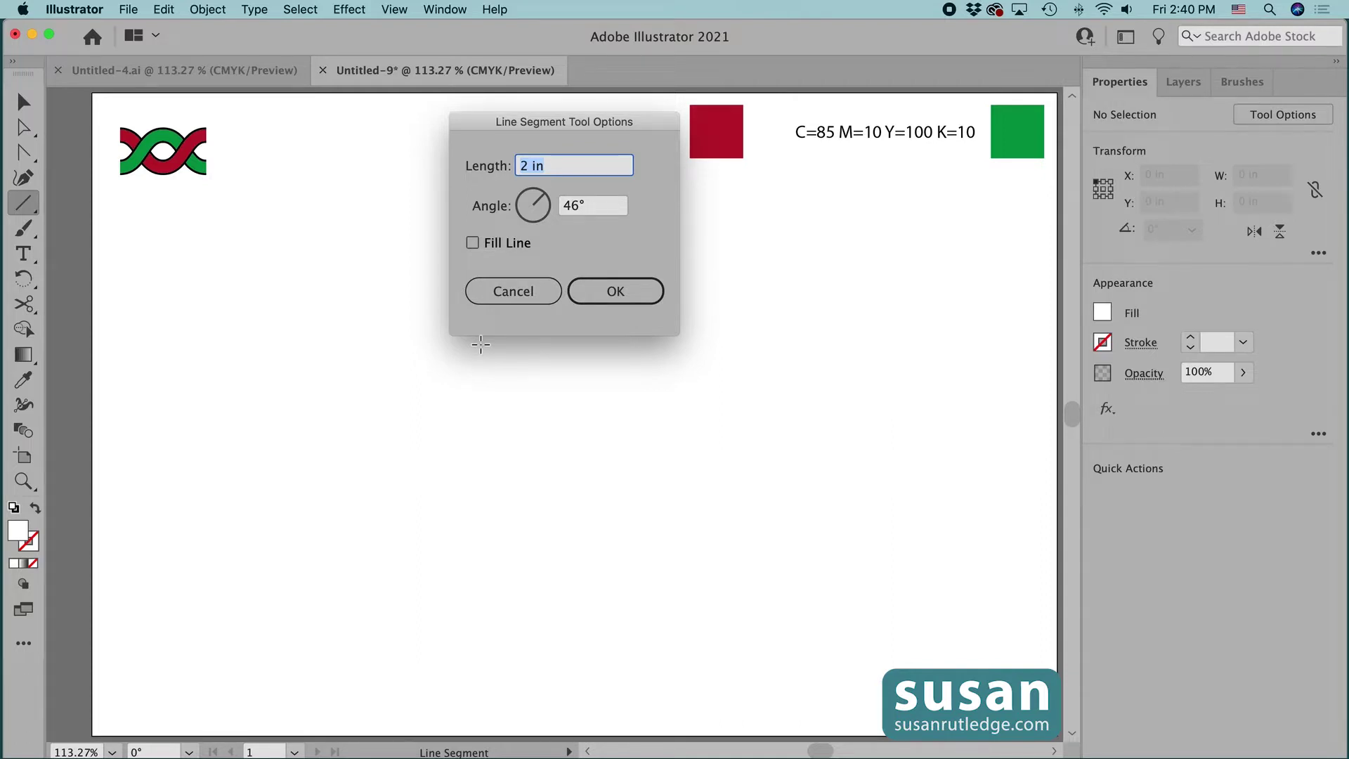
type("4")
key("Tab")
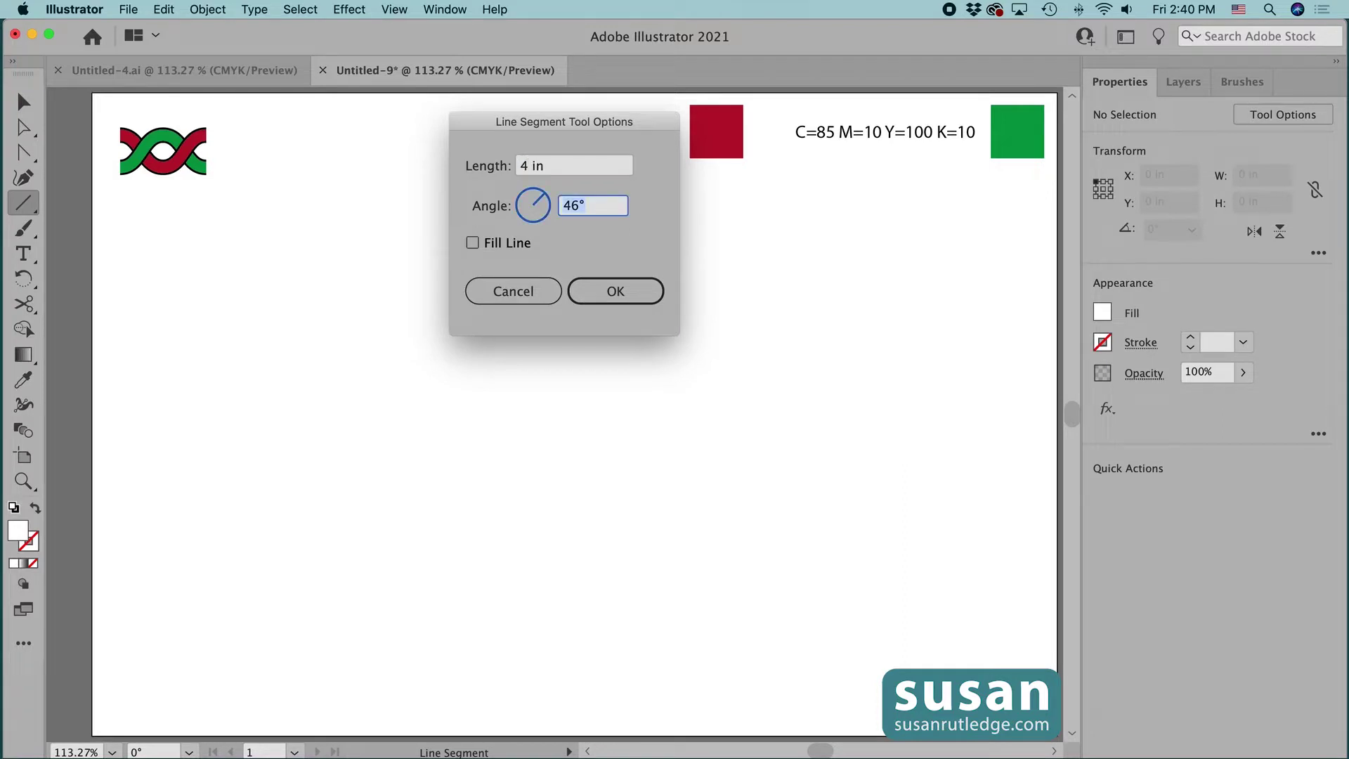
type("0")
left_click(628, 298)
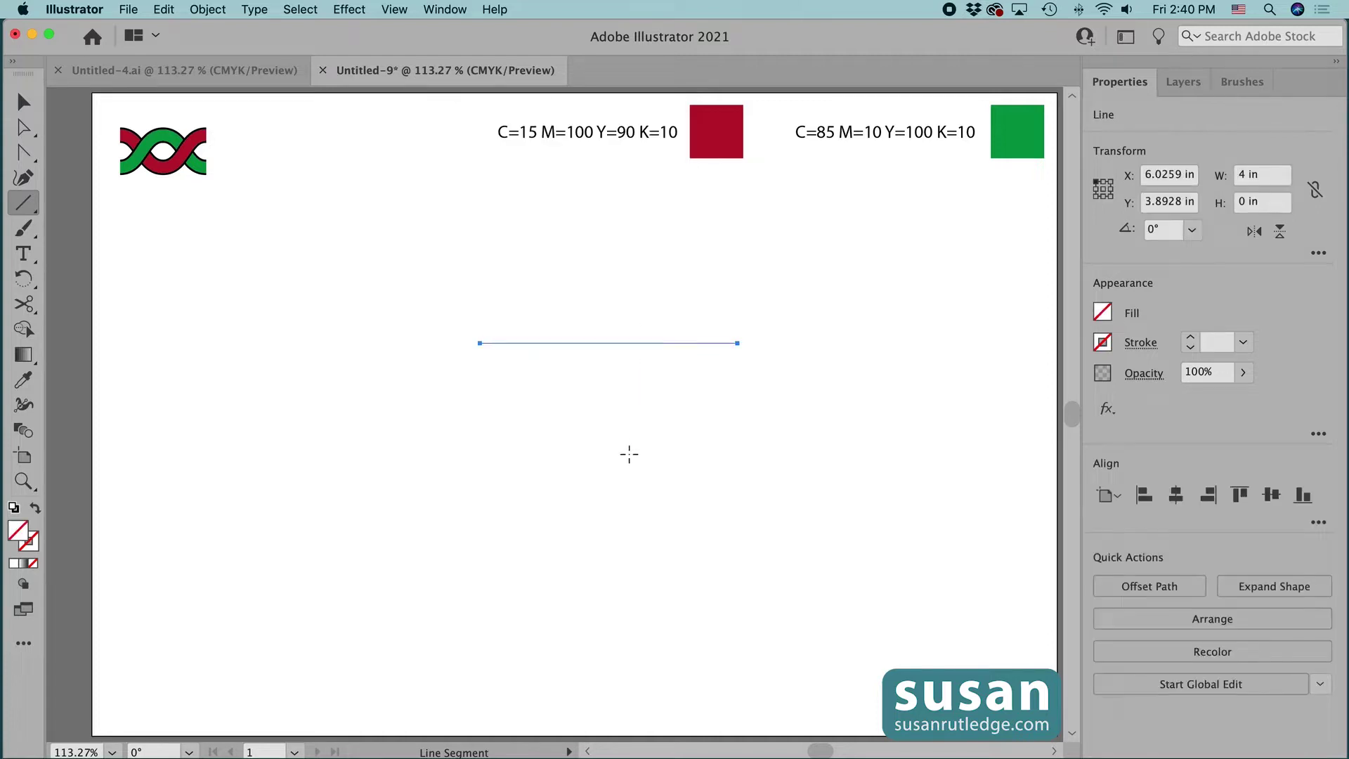
- Give the line a black stroke with a weight of 15 pt
left_click(1102, 343)
left_click(911, 98)
left_click(1208, 341)
type("5")
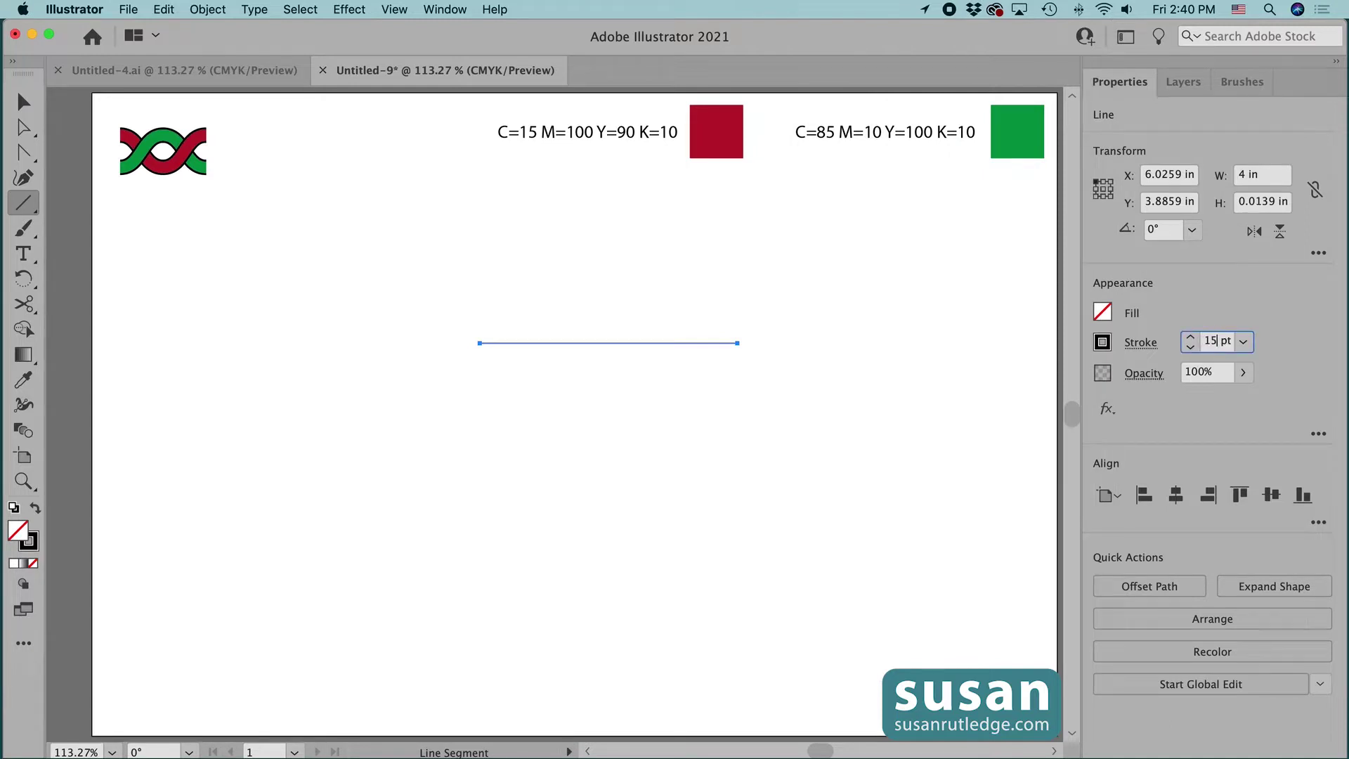
key("Return")
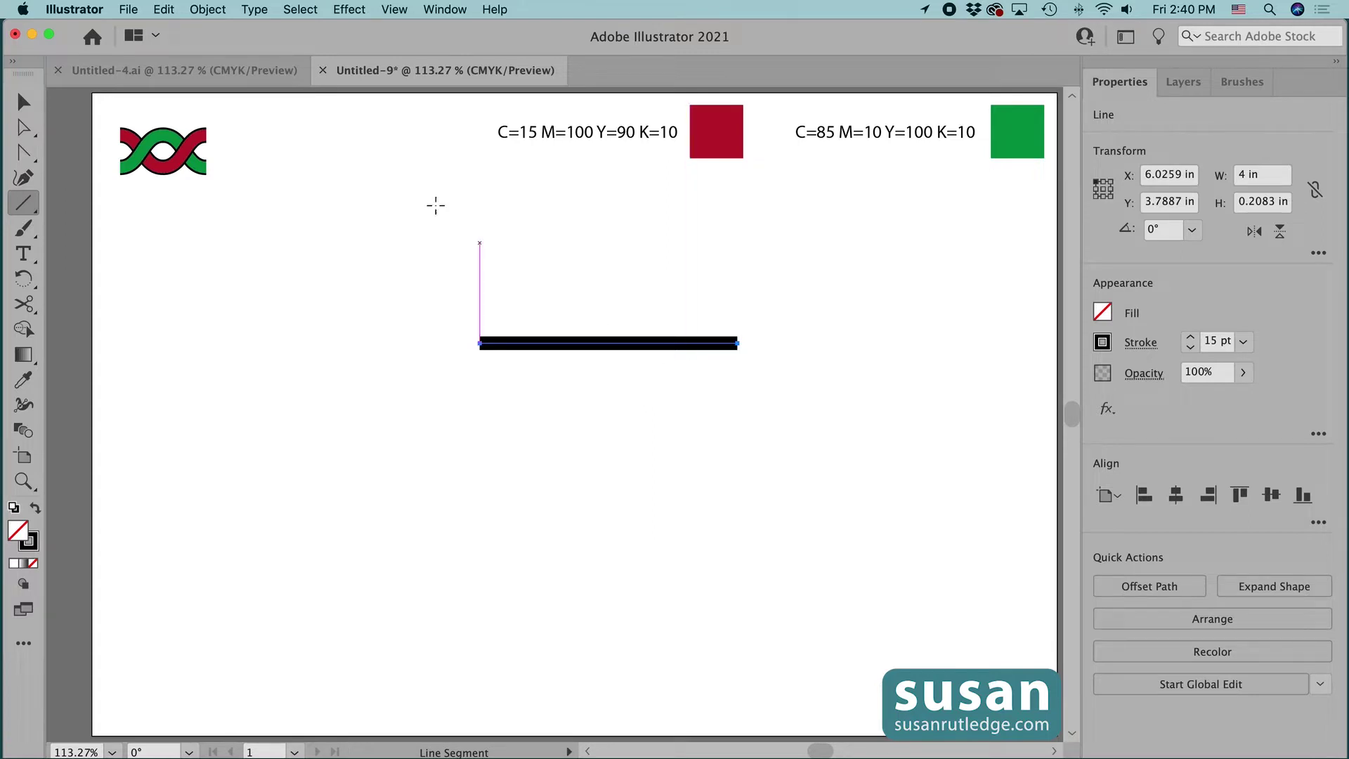
- Apply a Zig Zag effect to the line with 0.25 in absolute size, 5 ridges per segment and smooth points
left_click(349, 9)
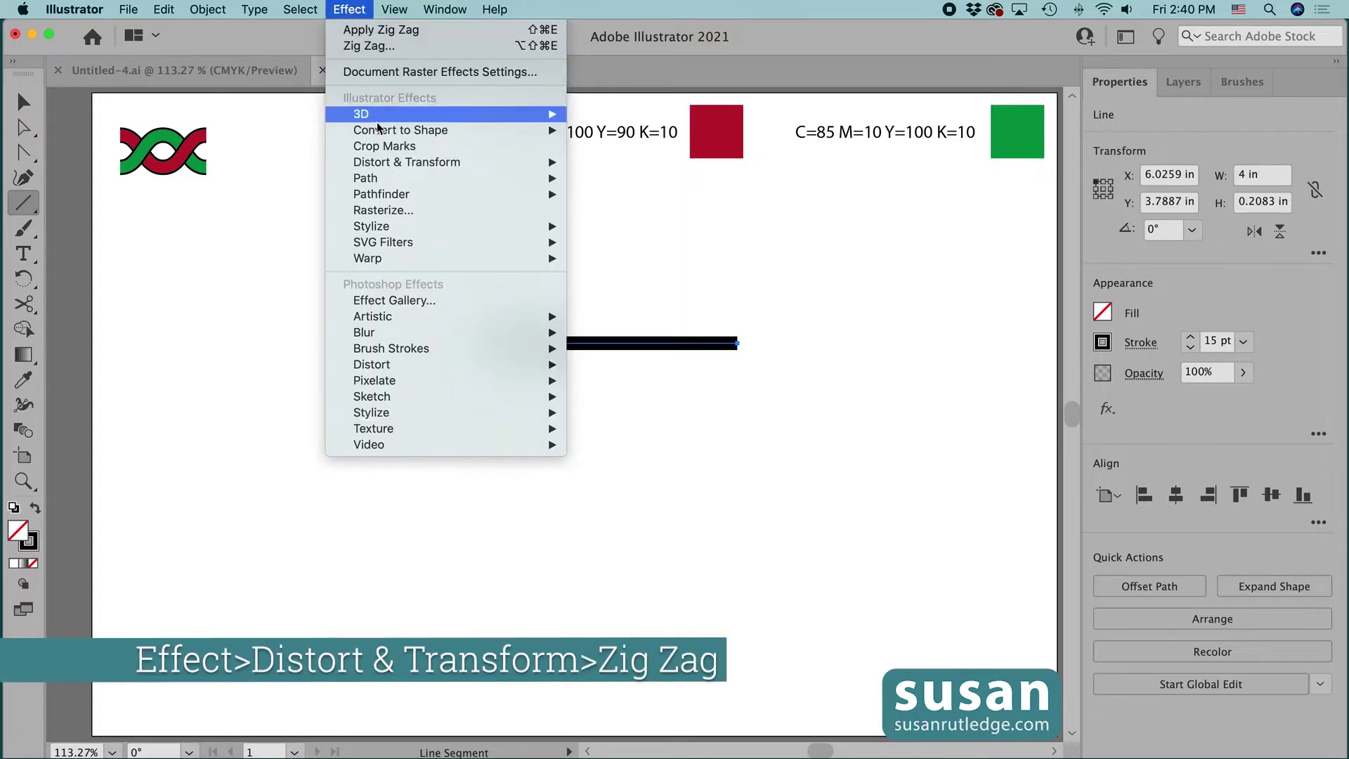
mouse_move(372, 170)
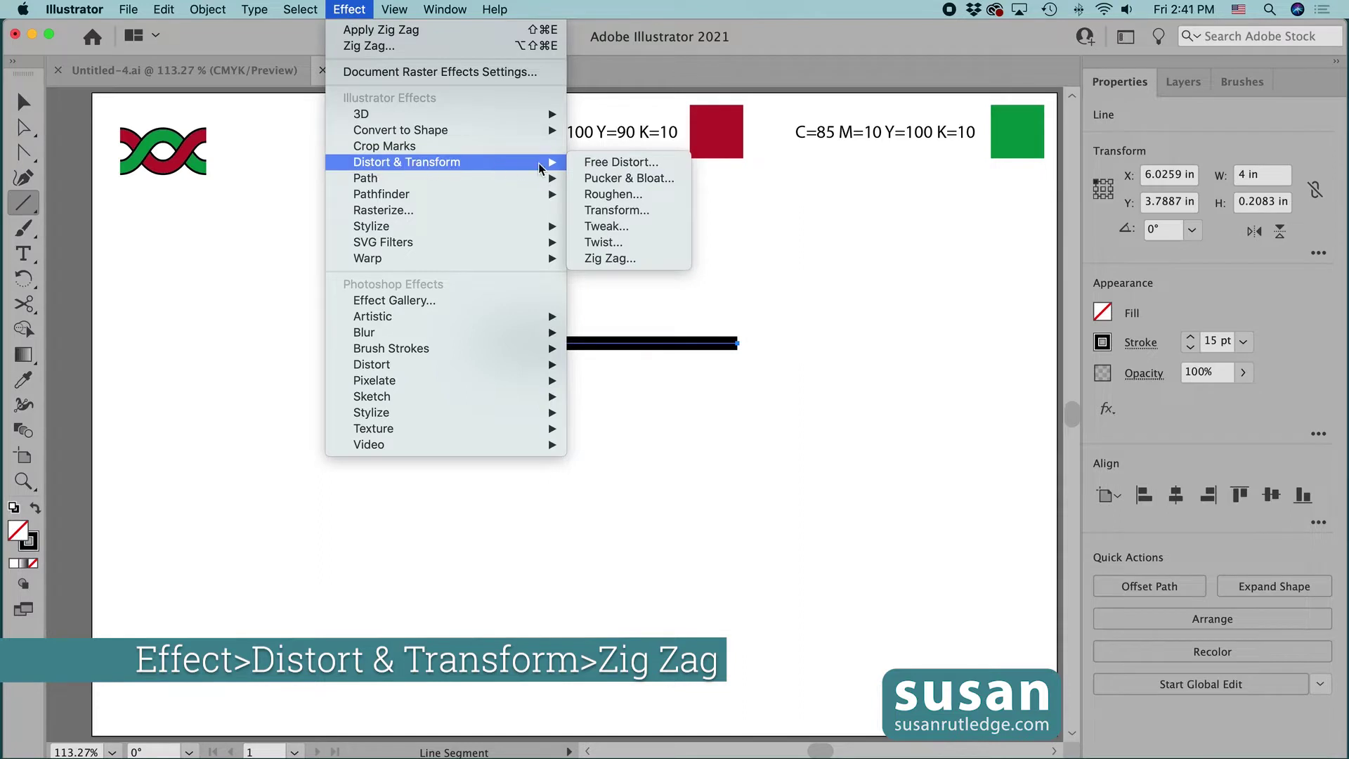
left_click(596, 260)
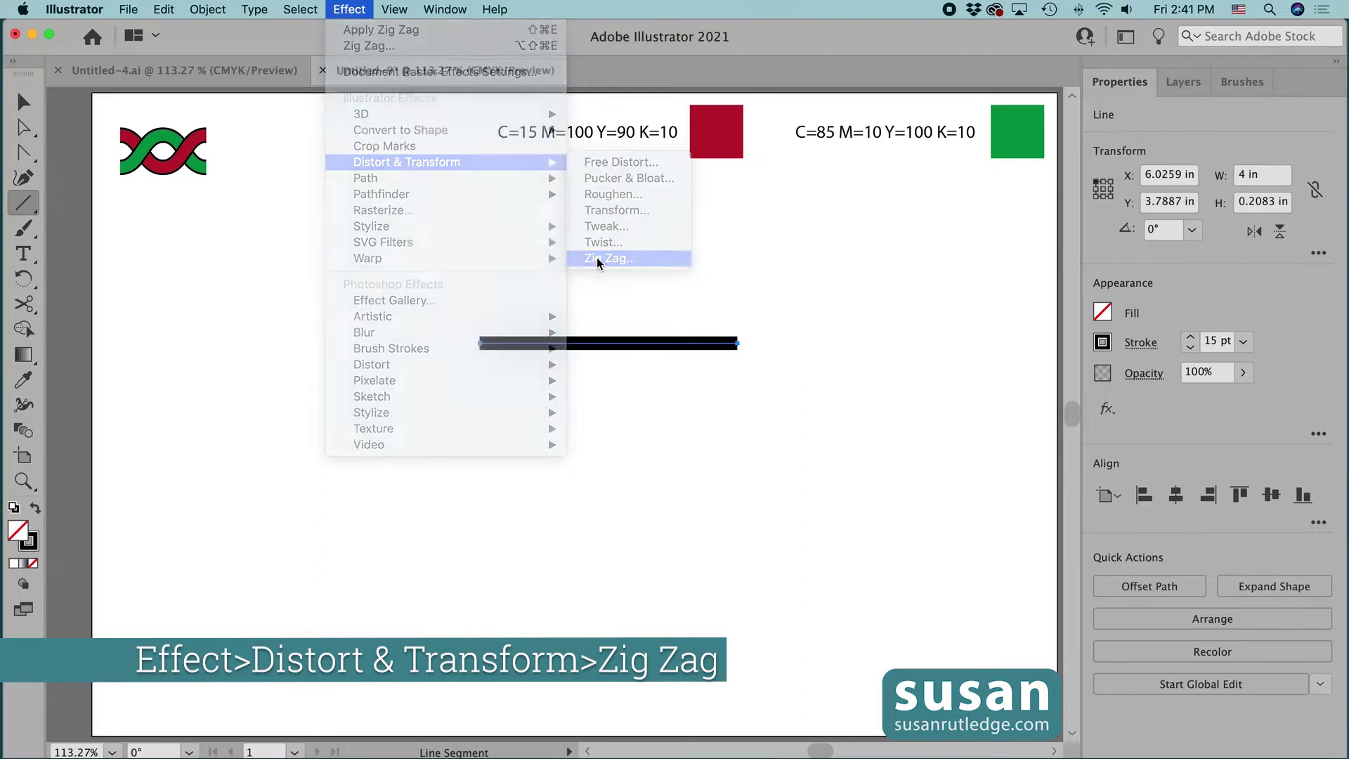
left_click_drag(1130, 193, 1089, 192)
type("25")
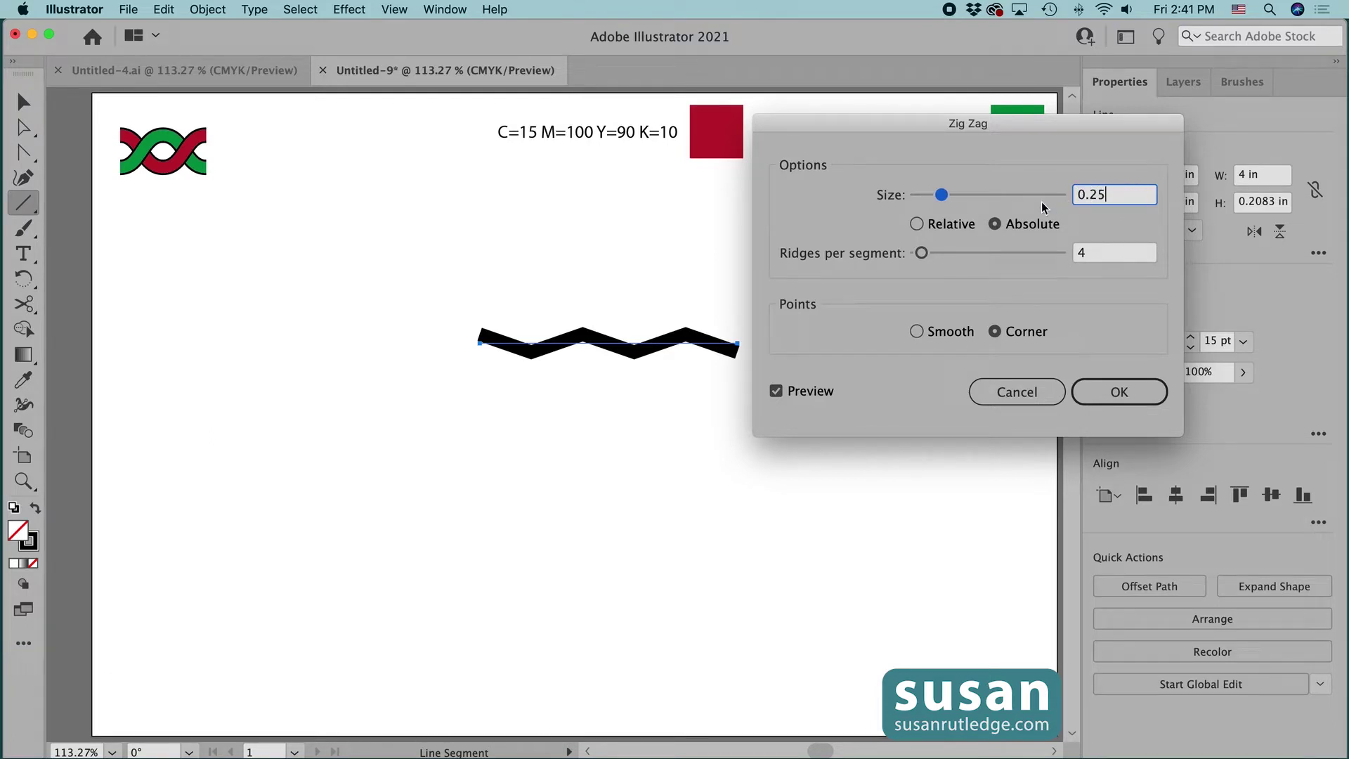
left_click(1076, 253)
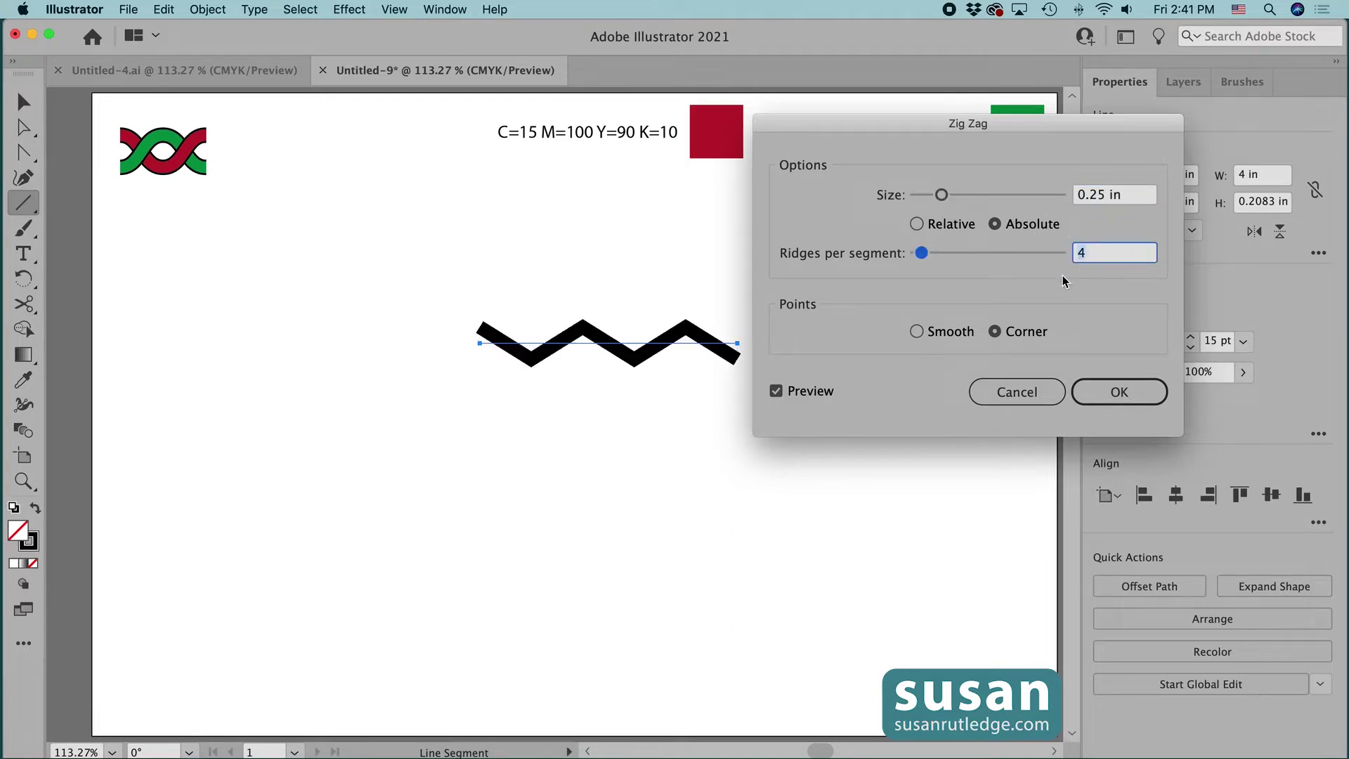
key("BackSpace")
type("5")
left_click(918, 331)
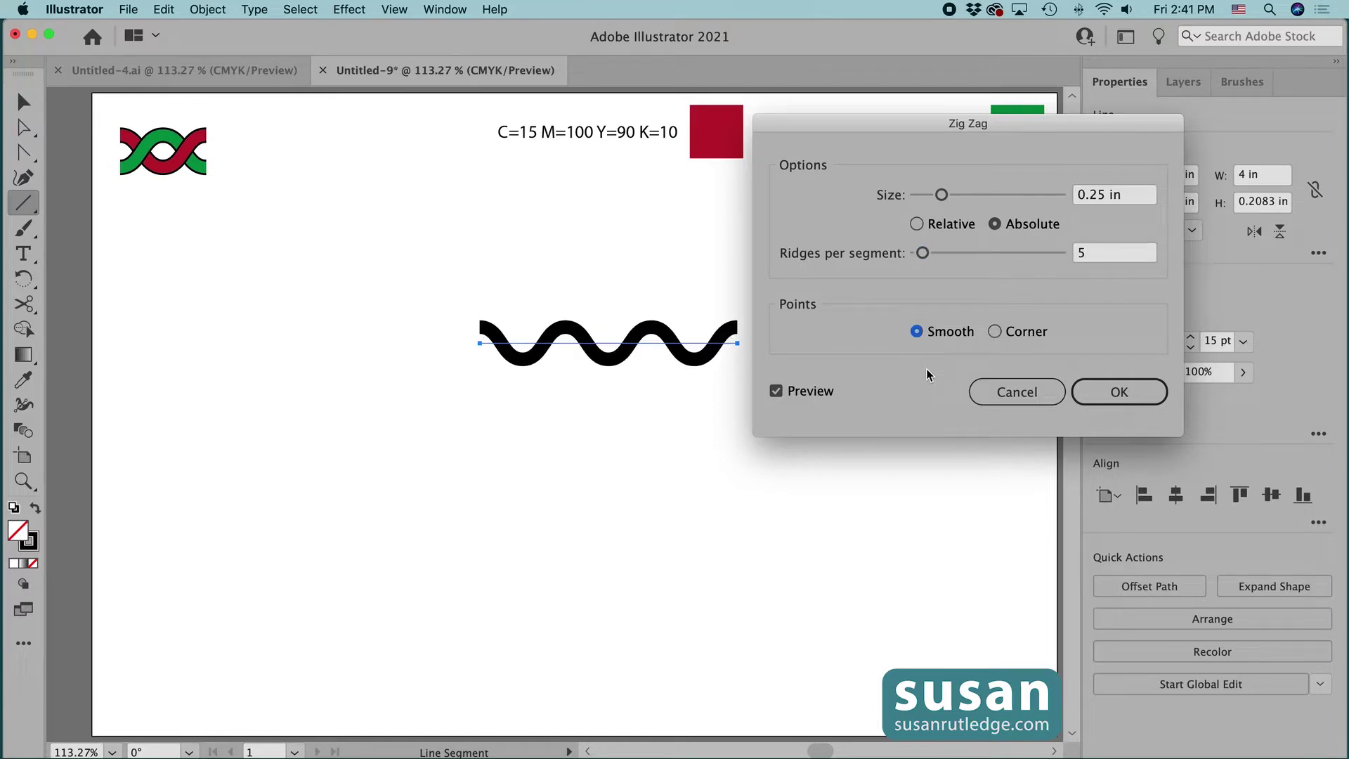
left_click(1119, 392)
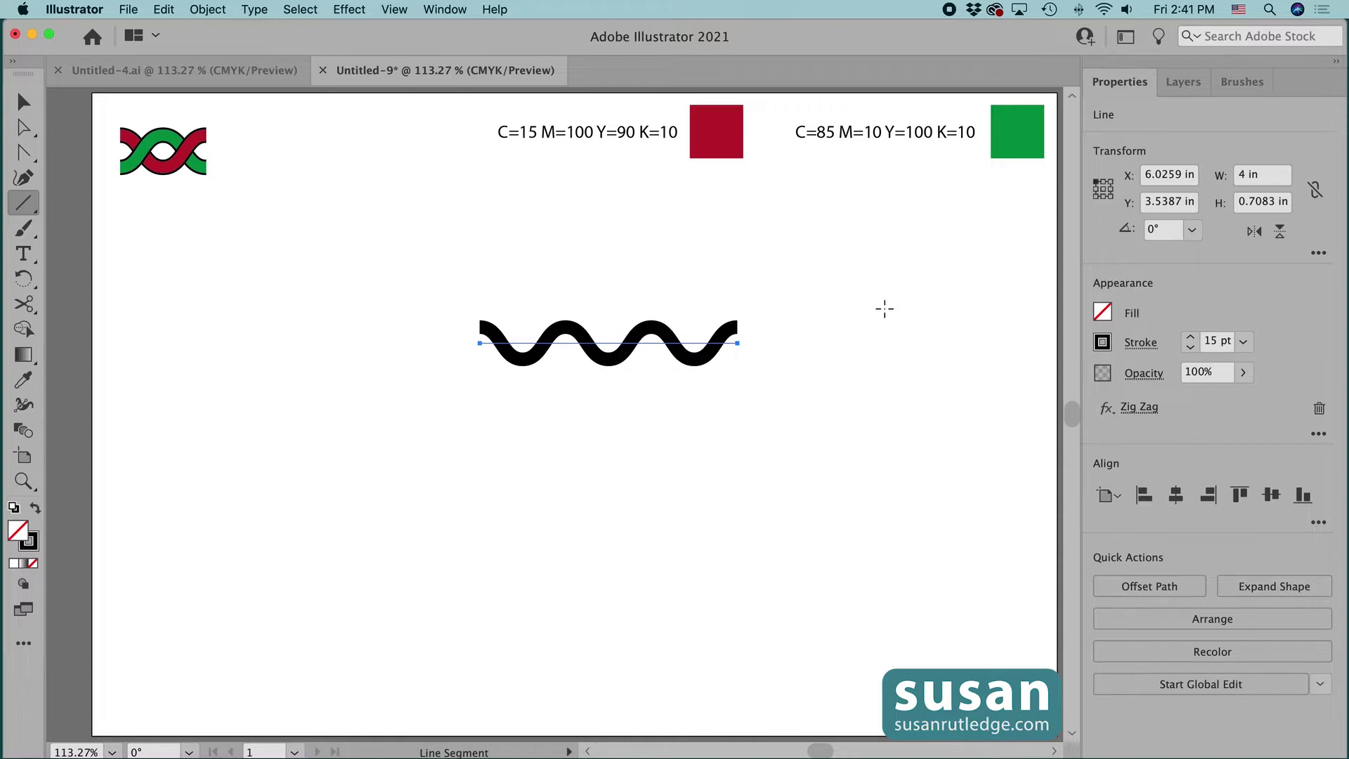
- Convert the wavy line into a filled shape with Outline Stroke
left_click(208, 9)
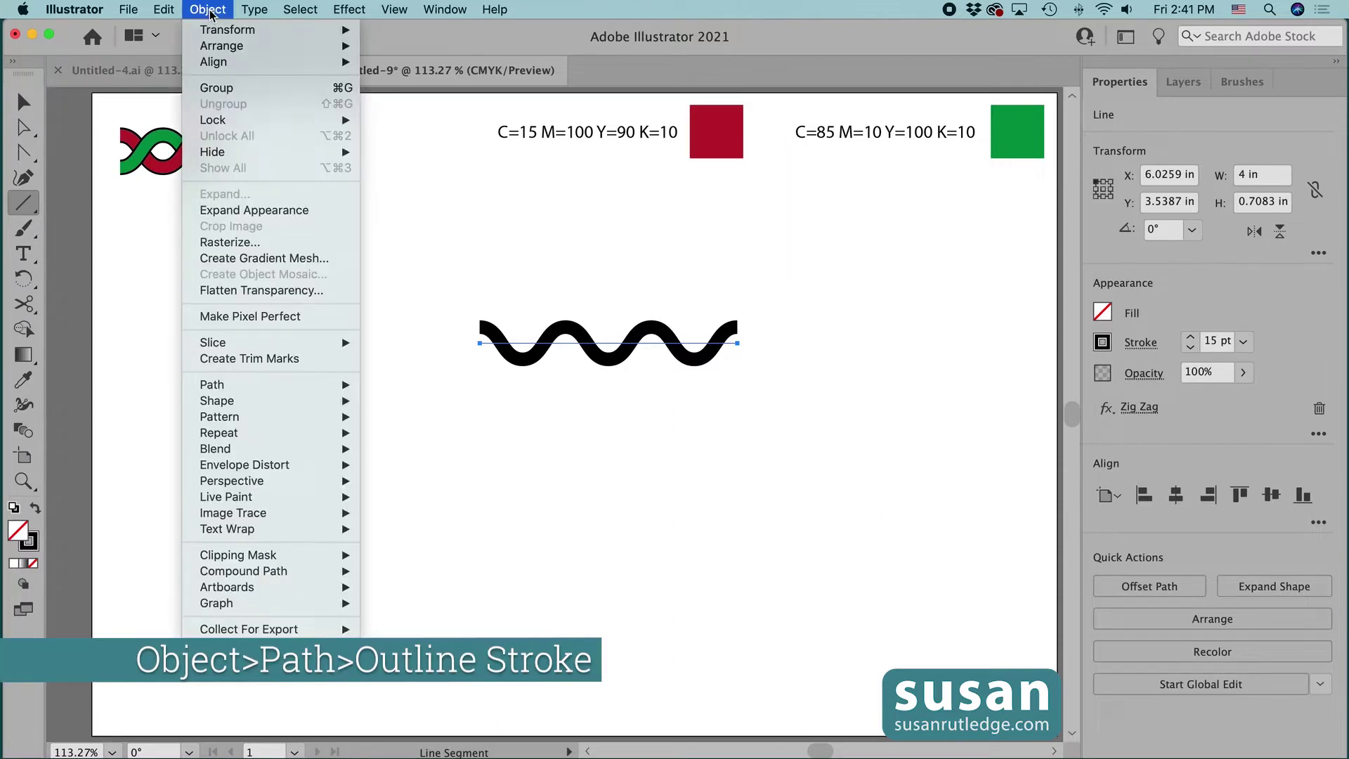
mouse_move(270, 385)
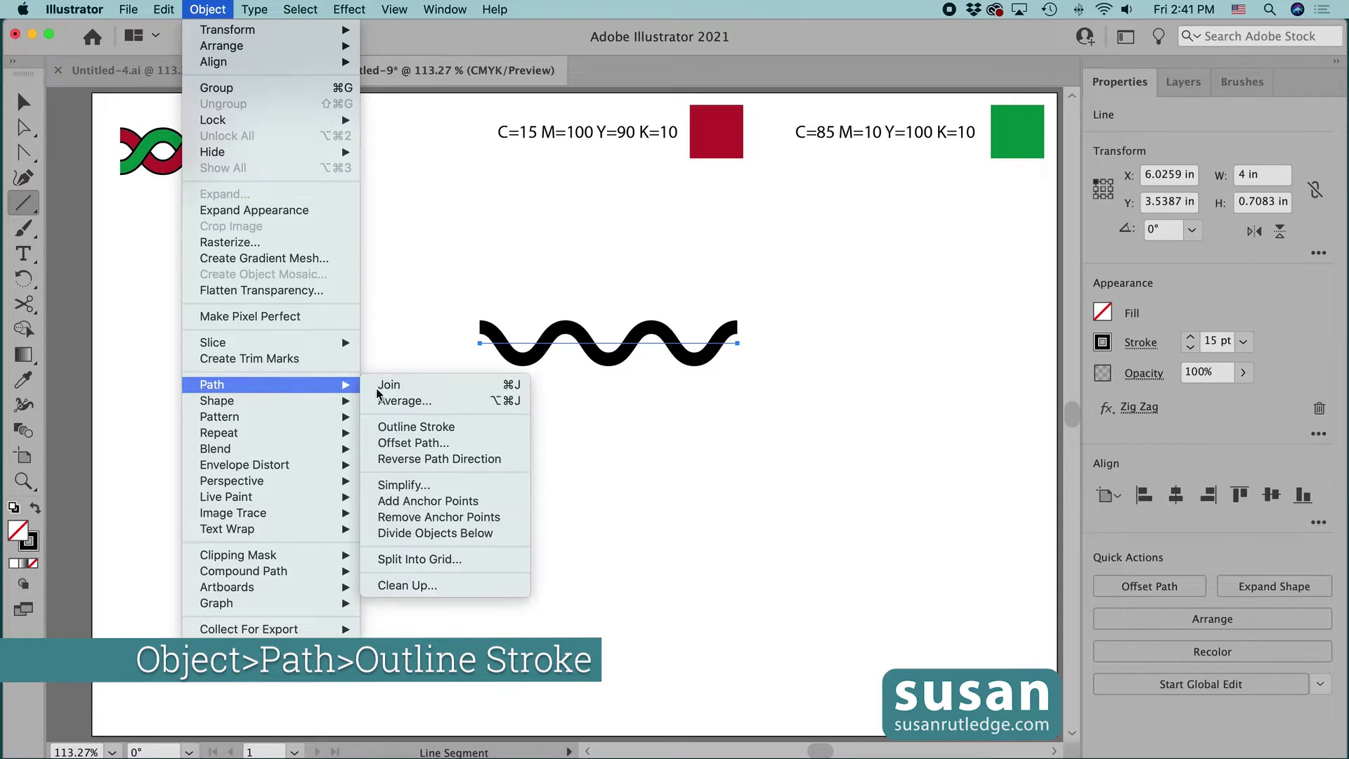
left_click(420, 427)
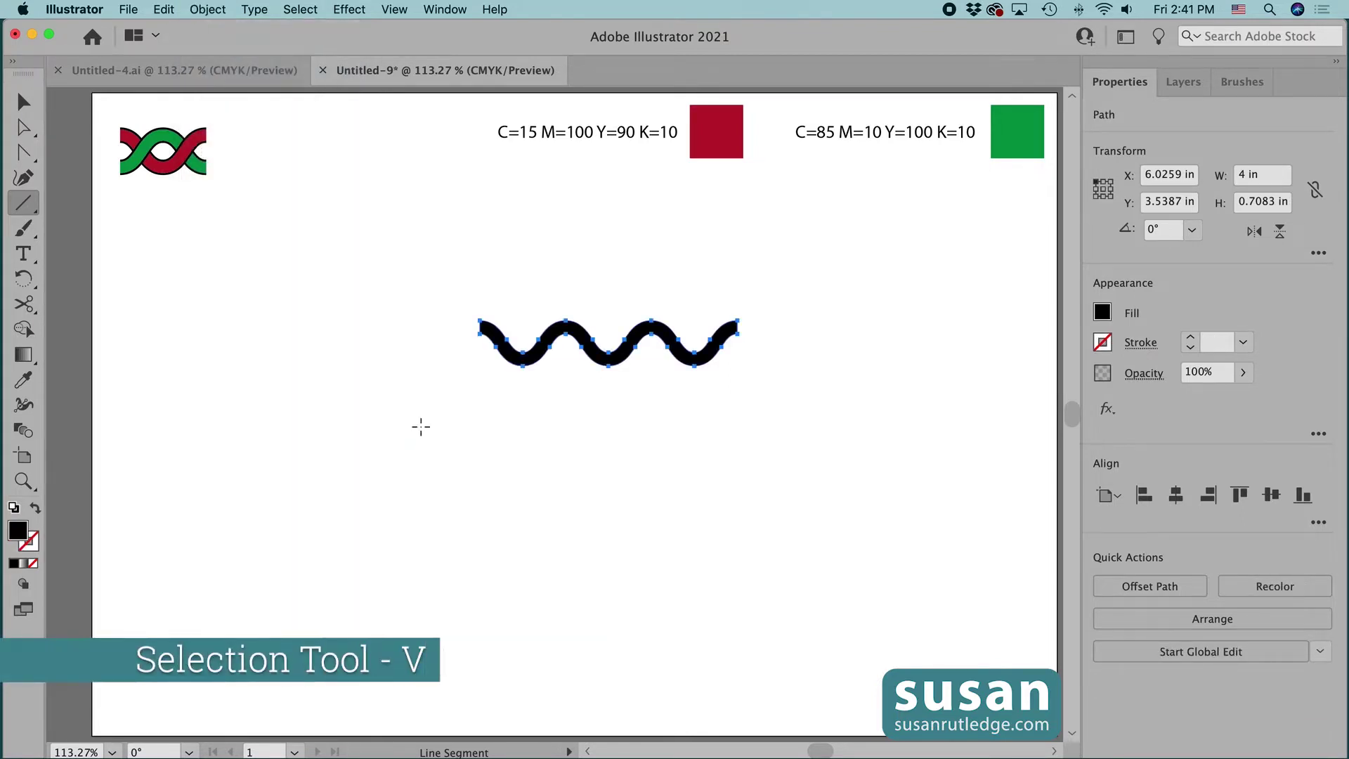
- Move the black wave to the left and place a duplicate about 4.25 in to its right, level with it
key("v")
left_click_drag(519, 364, 395, 363)
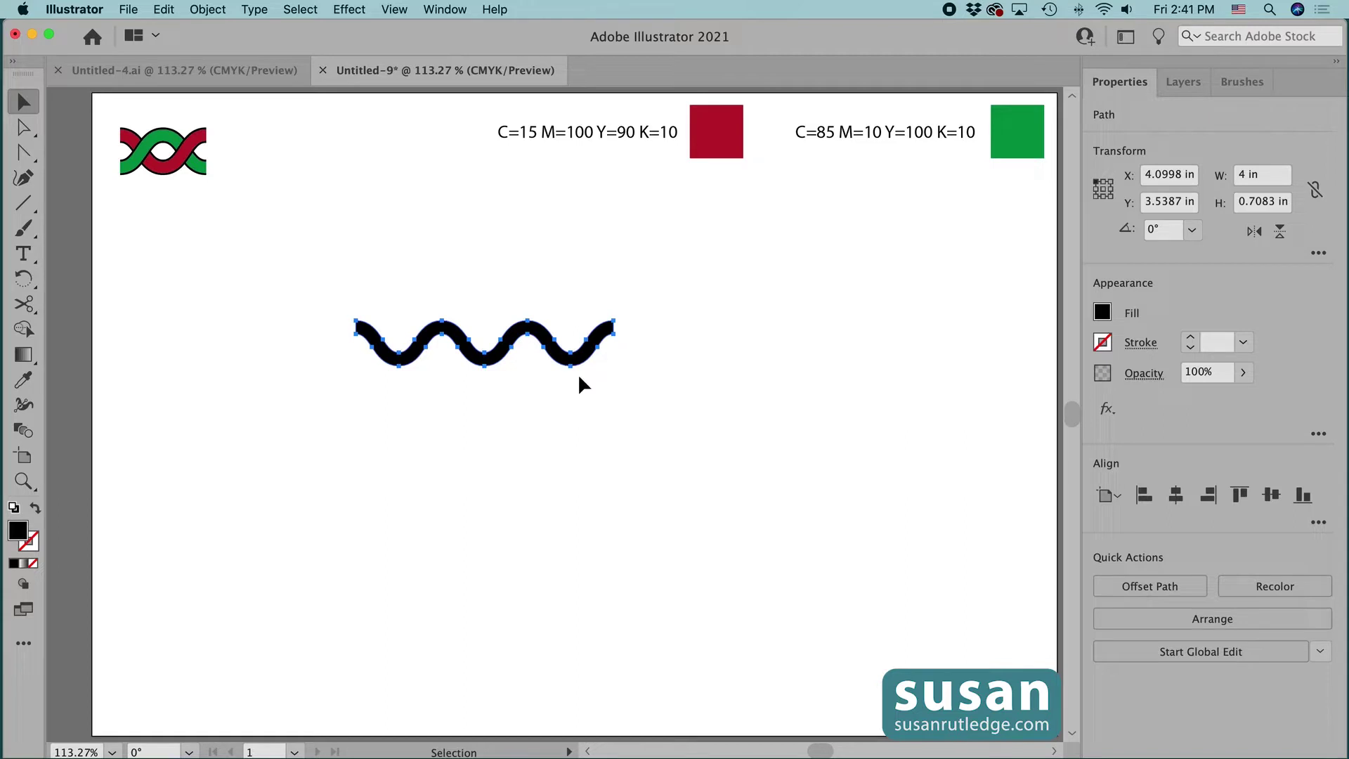
left_click_drag(496, 362, 772, 371)
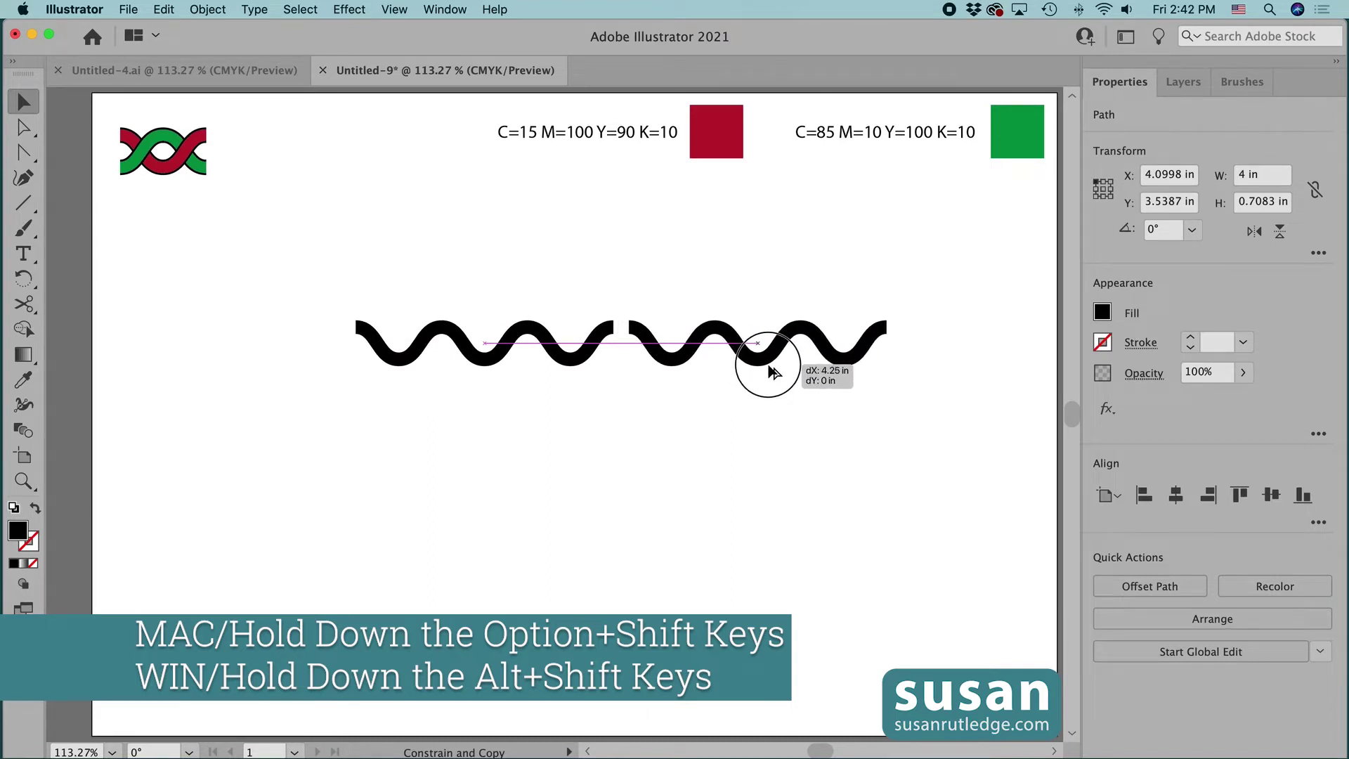
left_click_drag(772, 371, 769, 367)
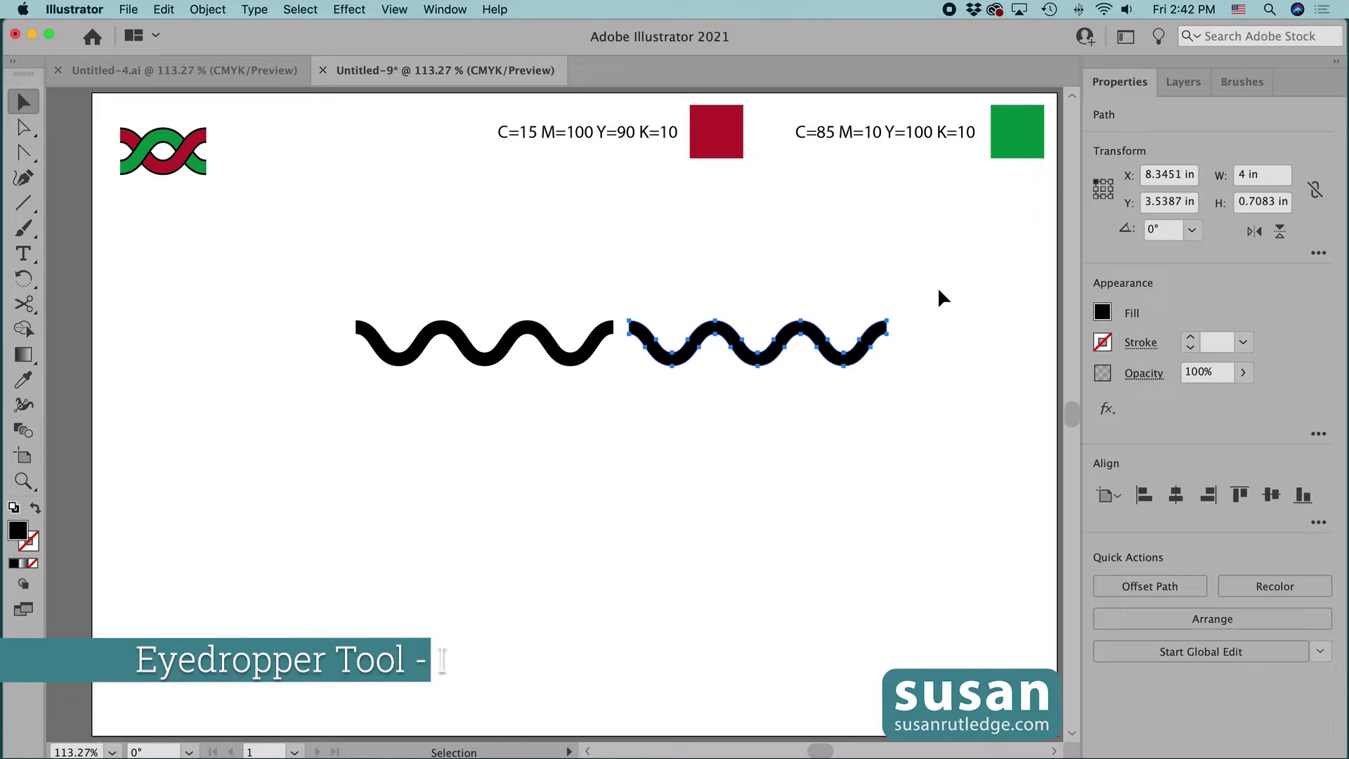
- Fill the duplicated wave with the green sampled from the C=85 M=10 Y=100 K=10 swatch and deselect it
key("i")
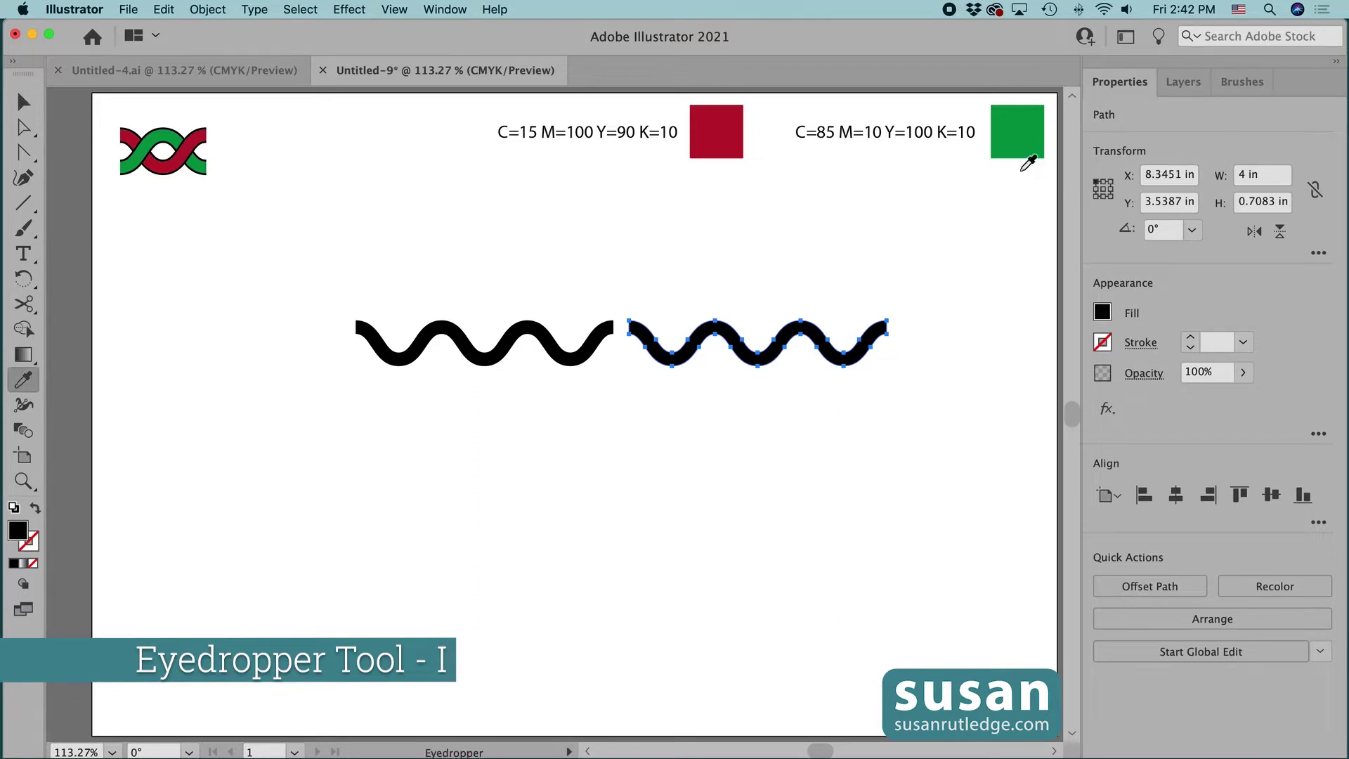
left_click(1020, 132)
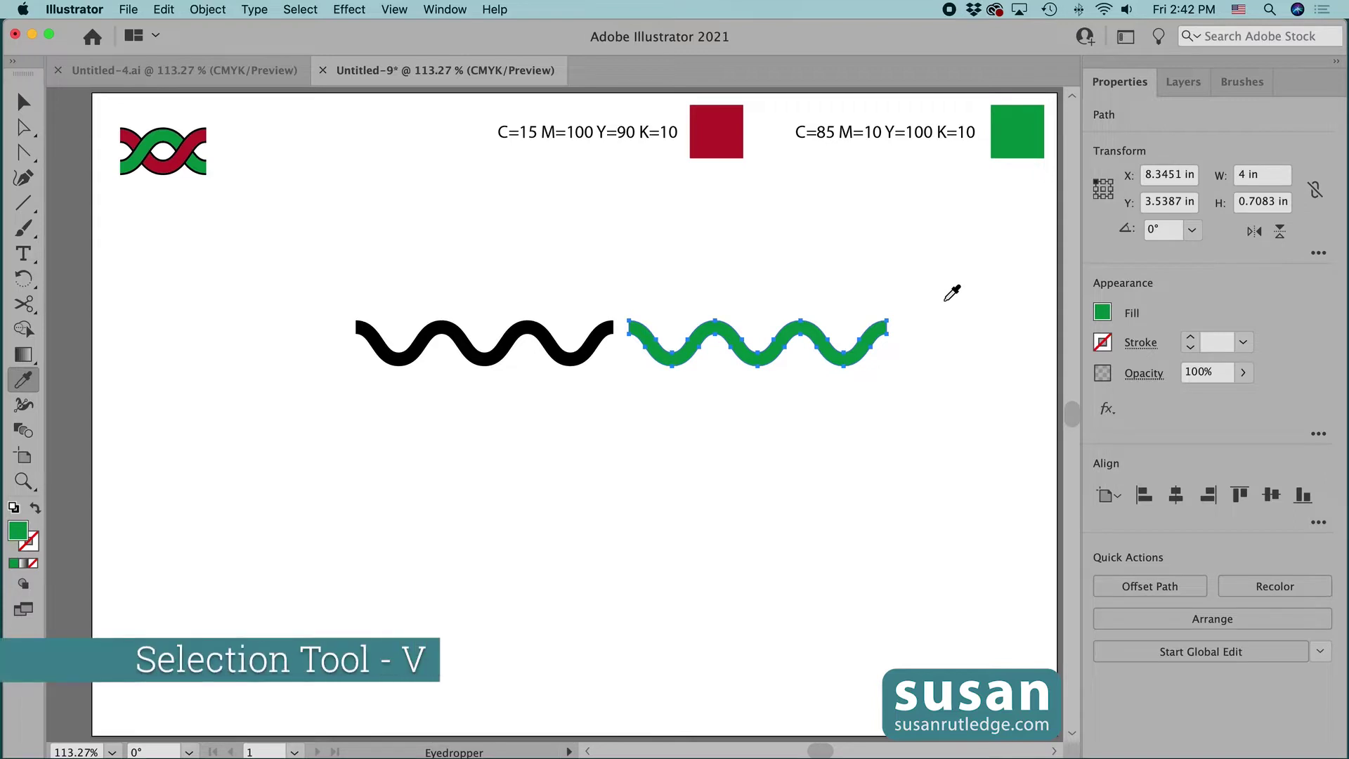
key("v")
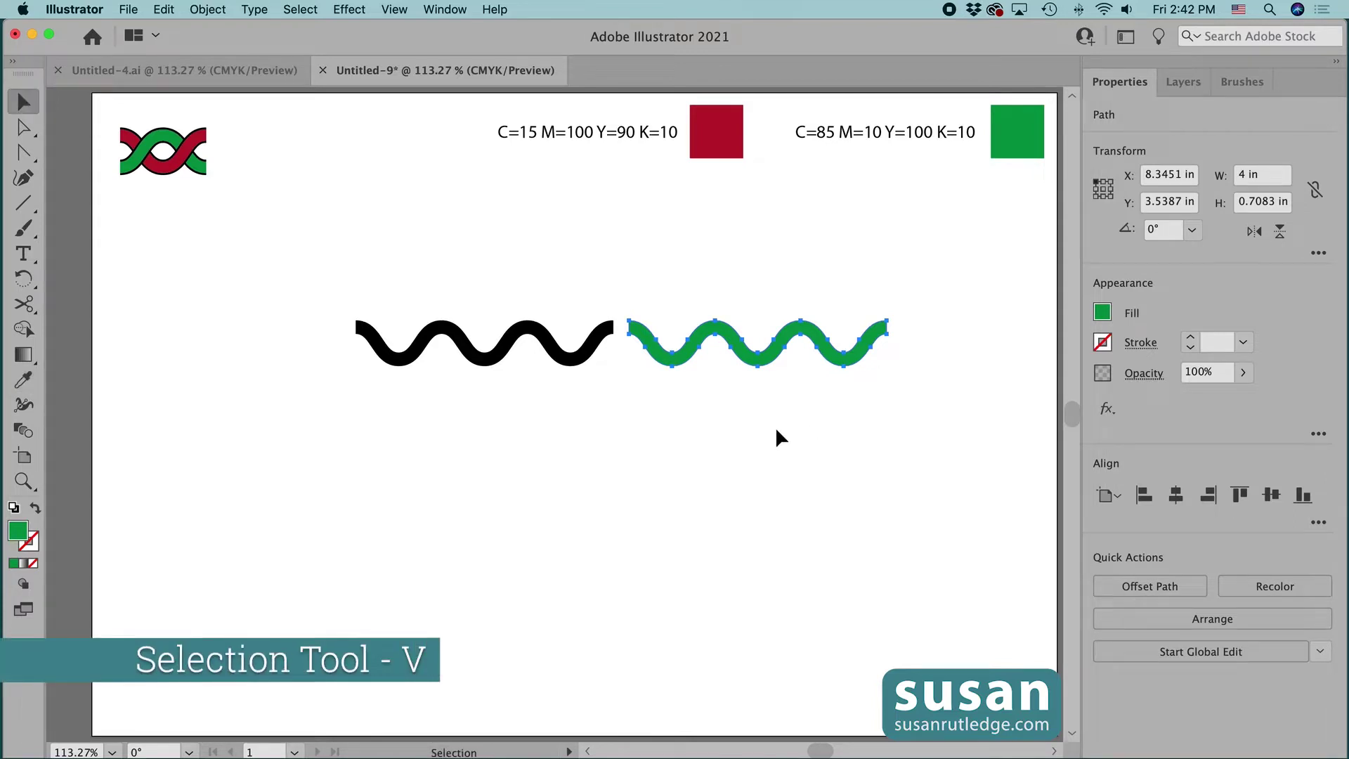
left_click(717, 412)
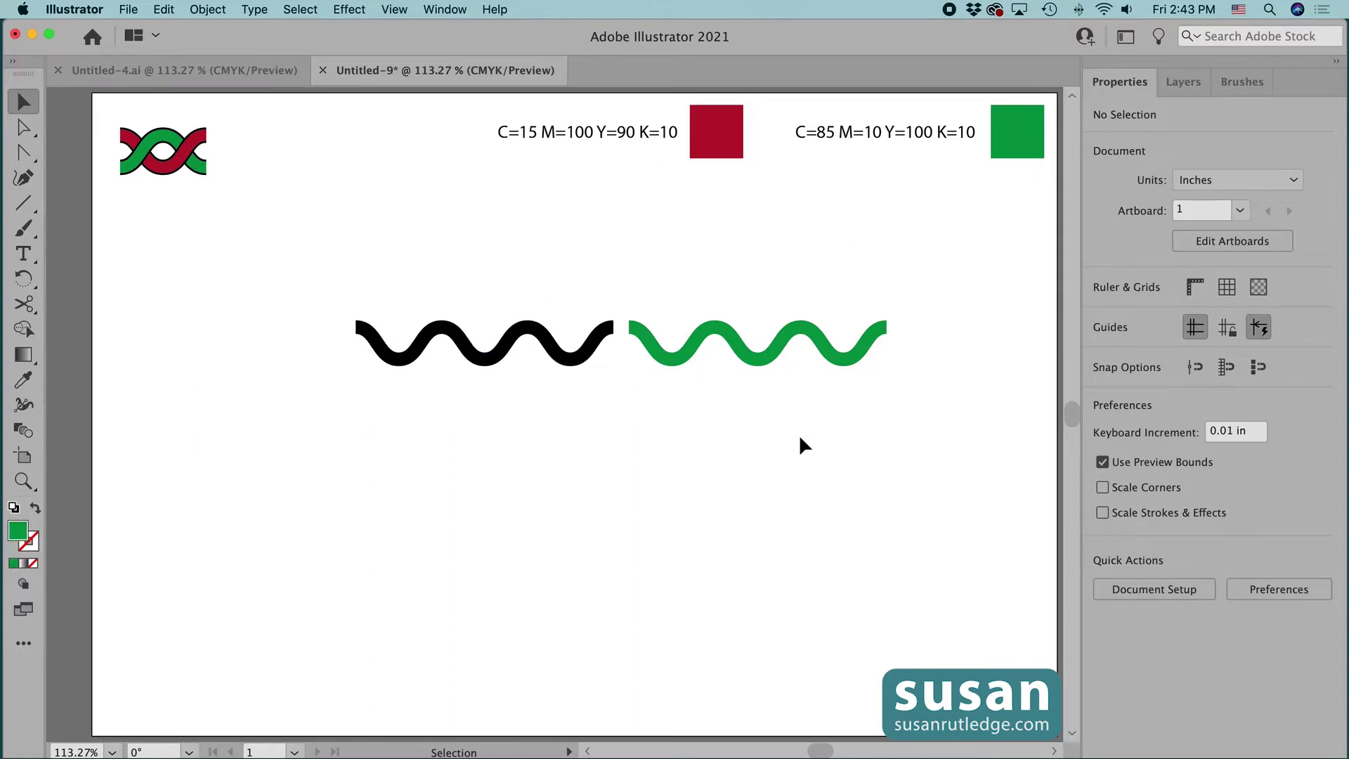
- Show the rulers and place a vertical guide through the center of the black wave's first trough, at about 4.77 in
left_click(1192, 291)
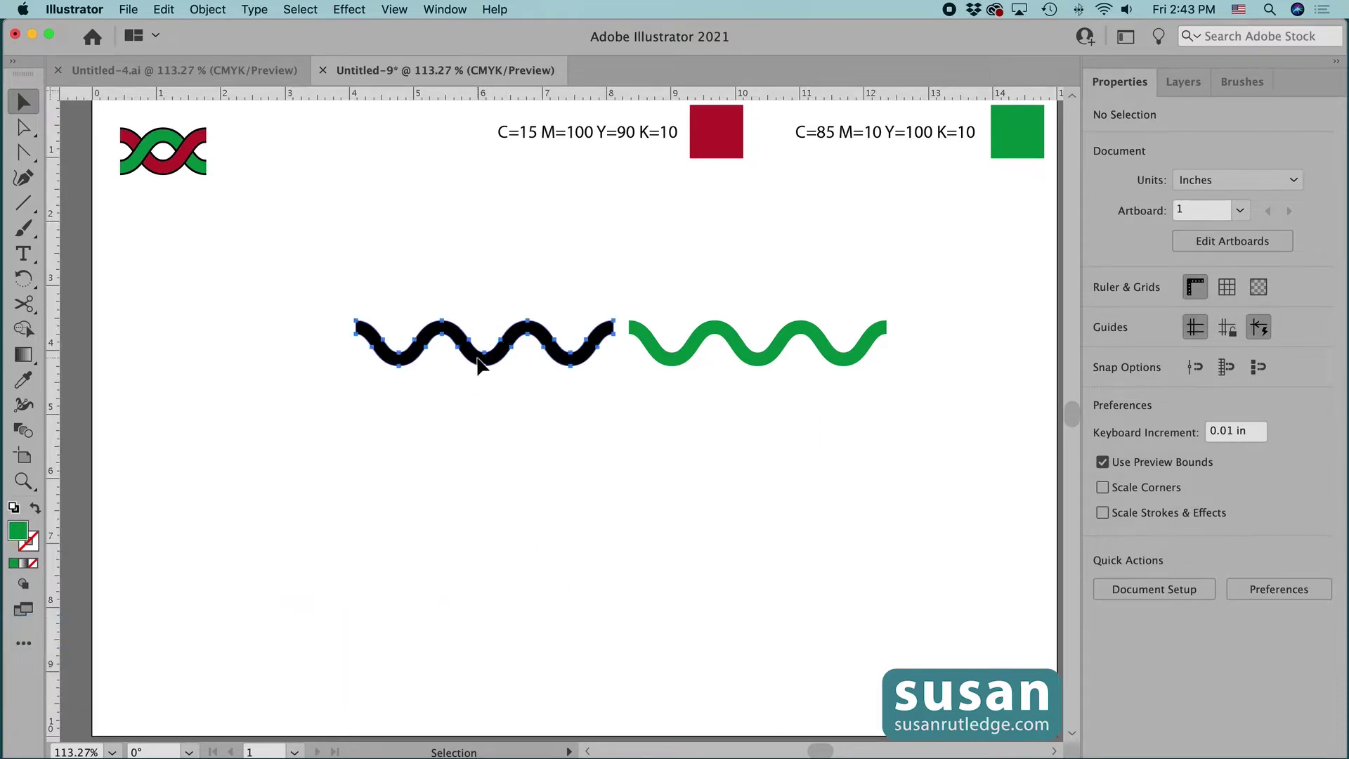
left_click(427, 343)
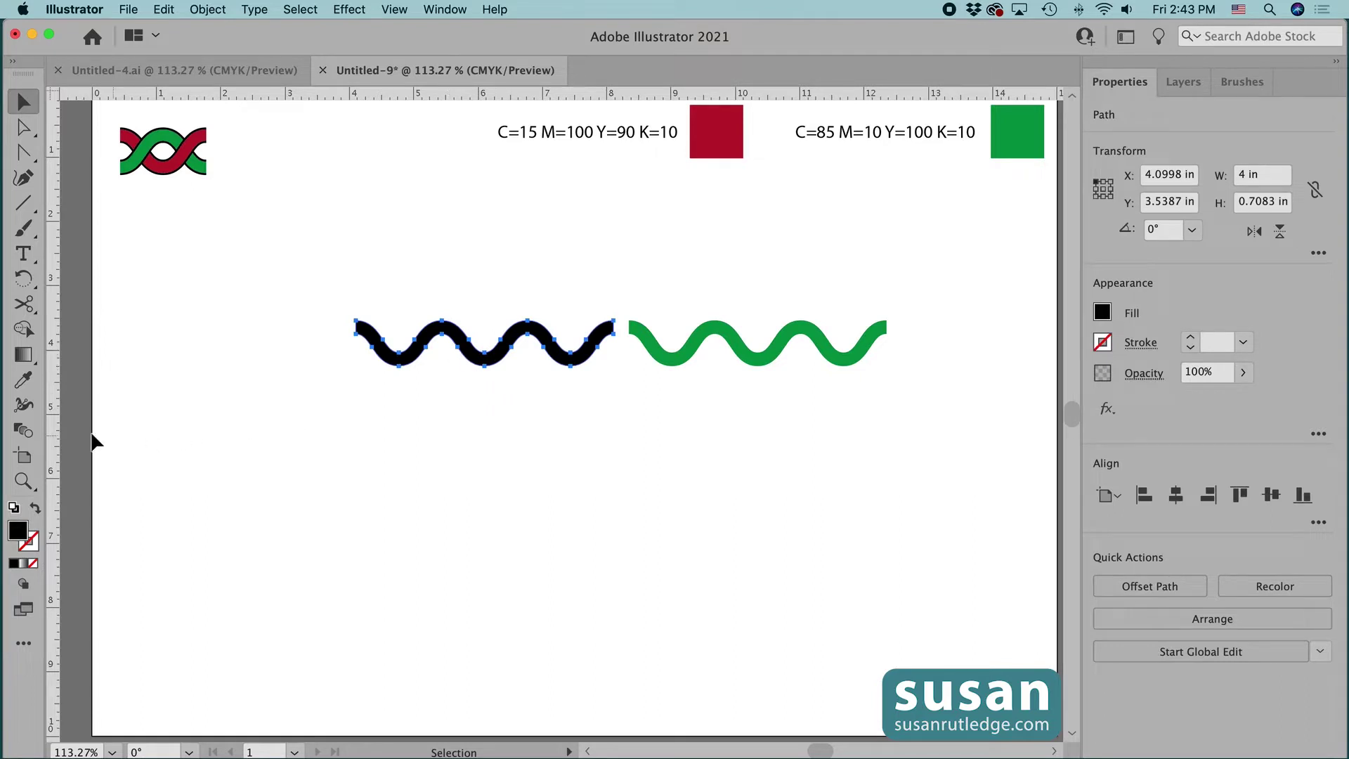
left_click_drag(51, 385, 398, 421)
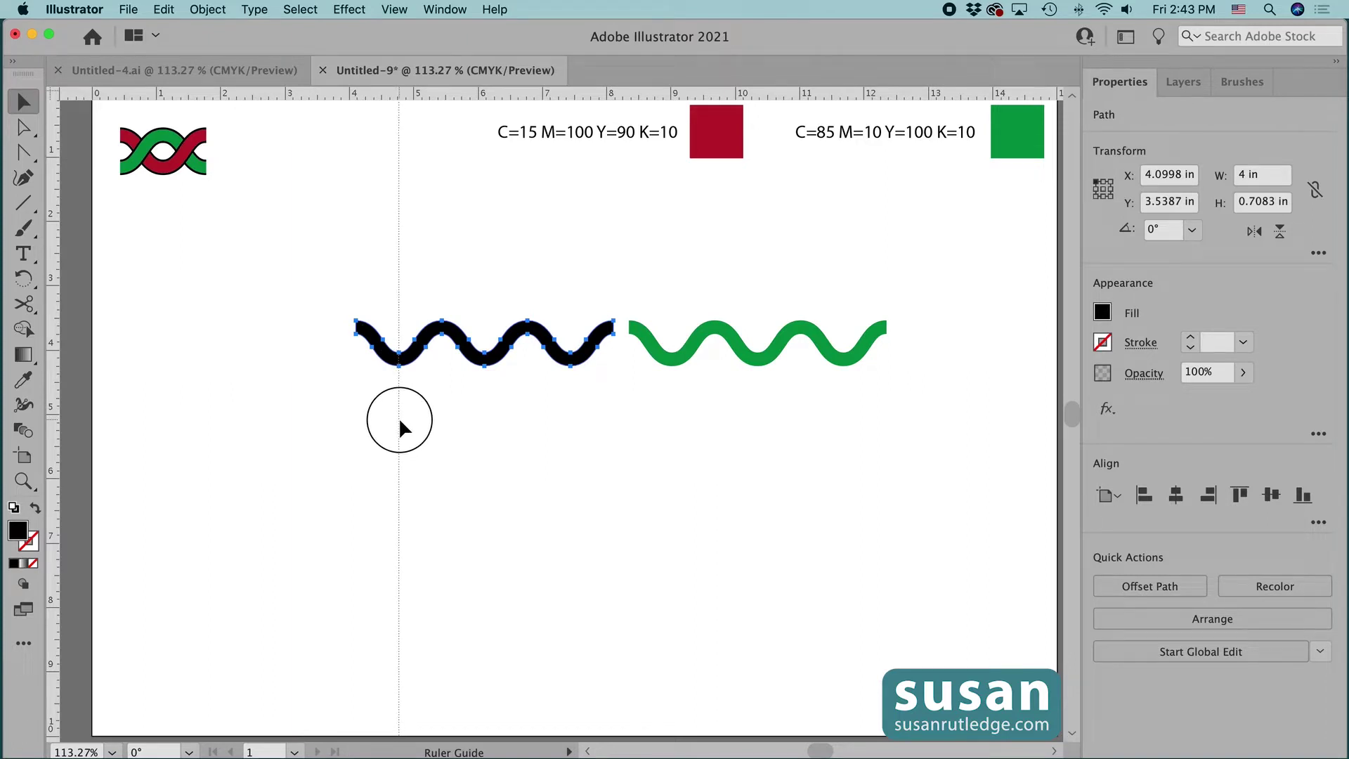
left_click(399, 420)
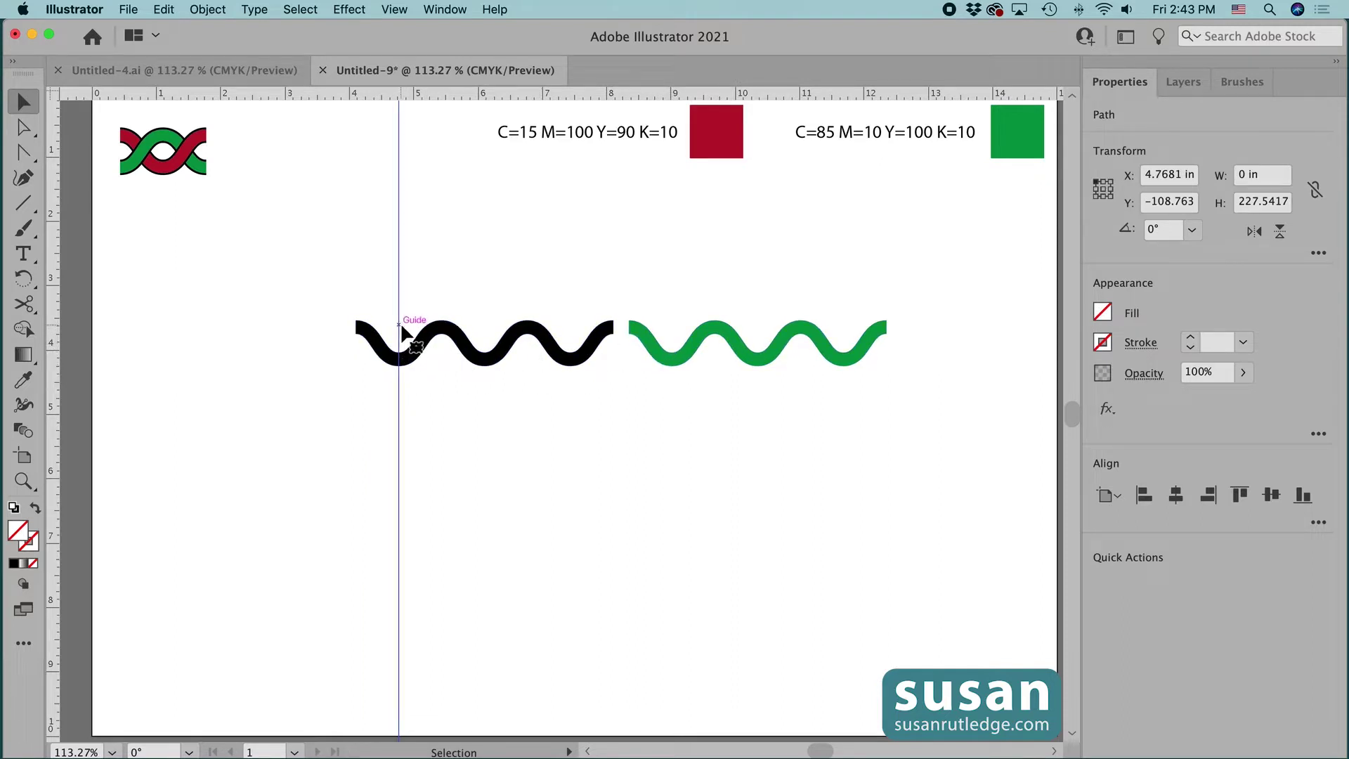
- Move the green wave horizontally about 3.58 in left over the black wave so its left end meets the guide
left_click(679, 369)
left_click(673, 362)
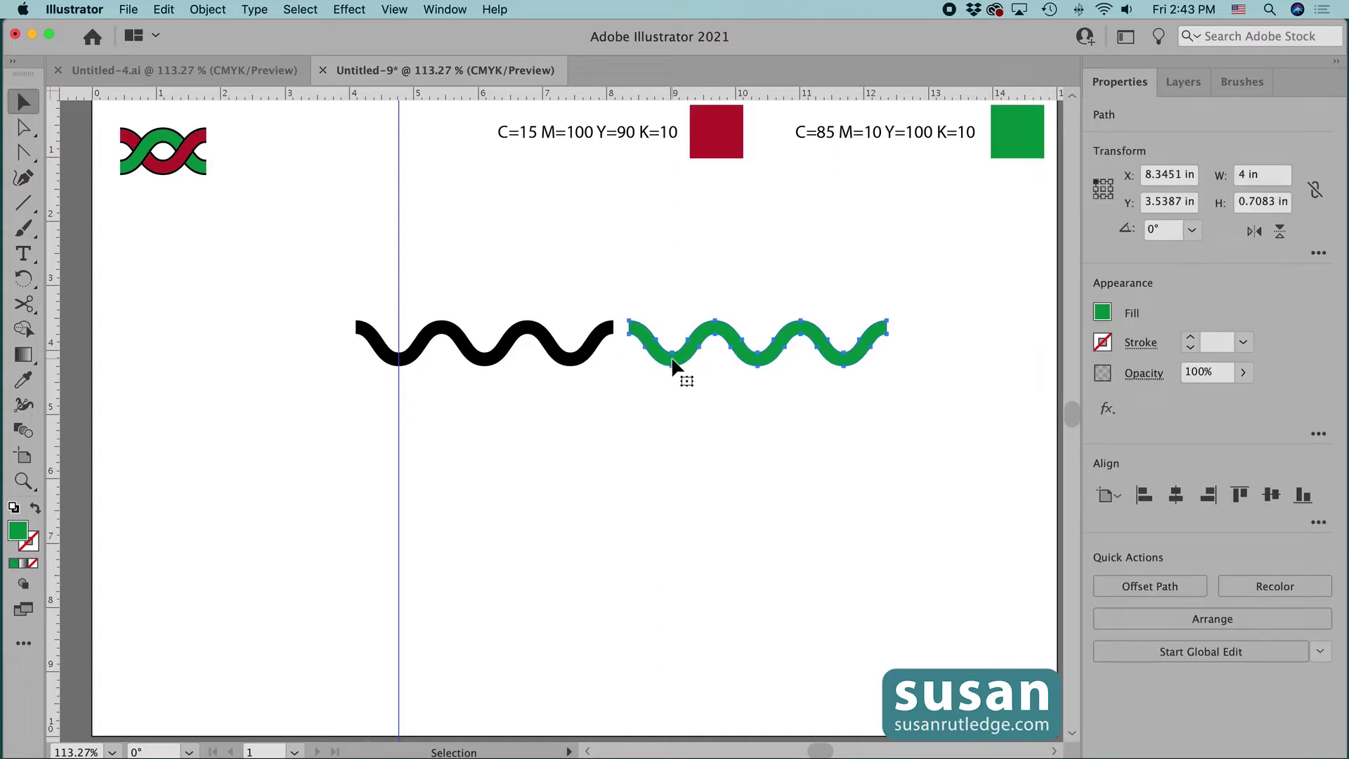
left_click_drag(672, 362, 441, 364)
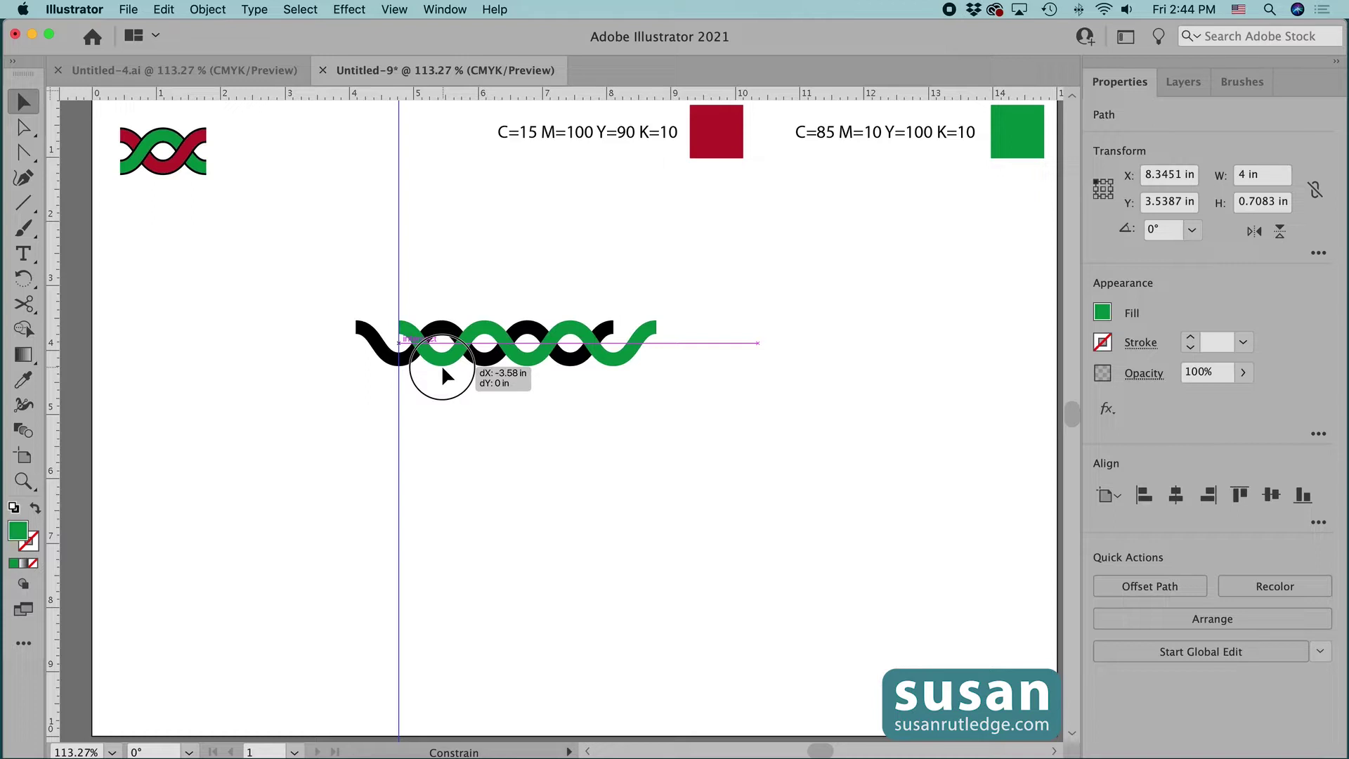
- Drop the green wave with its left end on the vertical guide, and delete the guide
left_click_drag(442, 364, 441, 365)
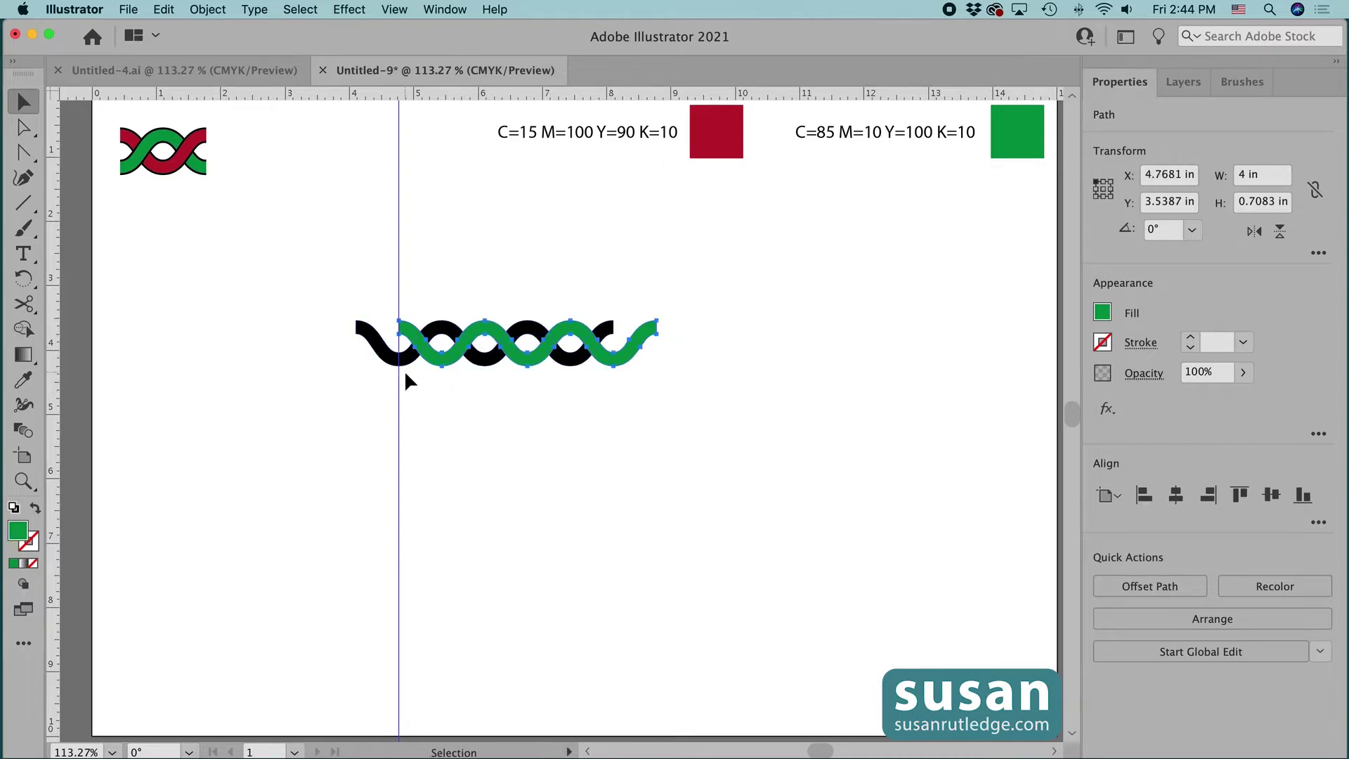
left_click(395, 9)
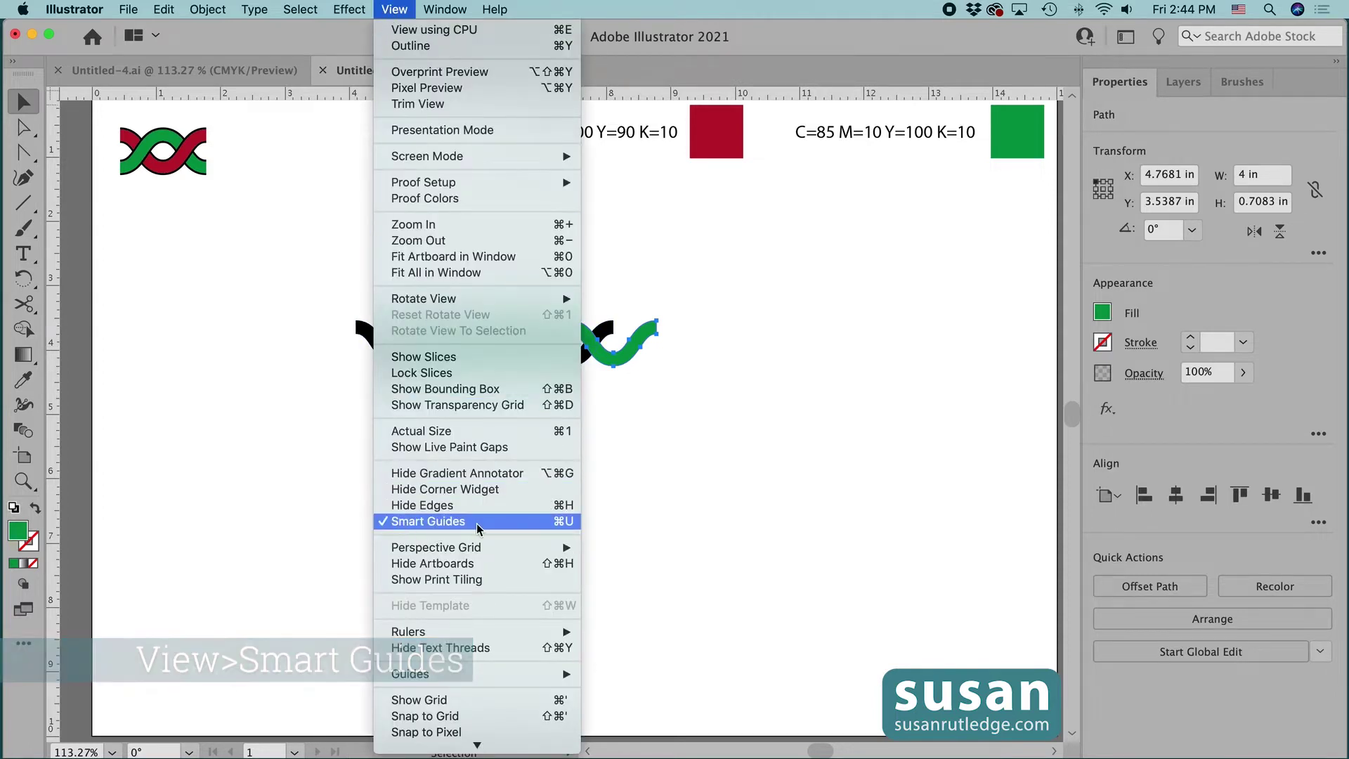
left_click(576, 524)
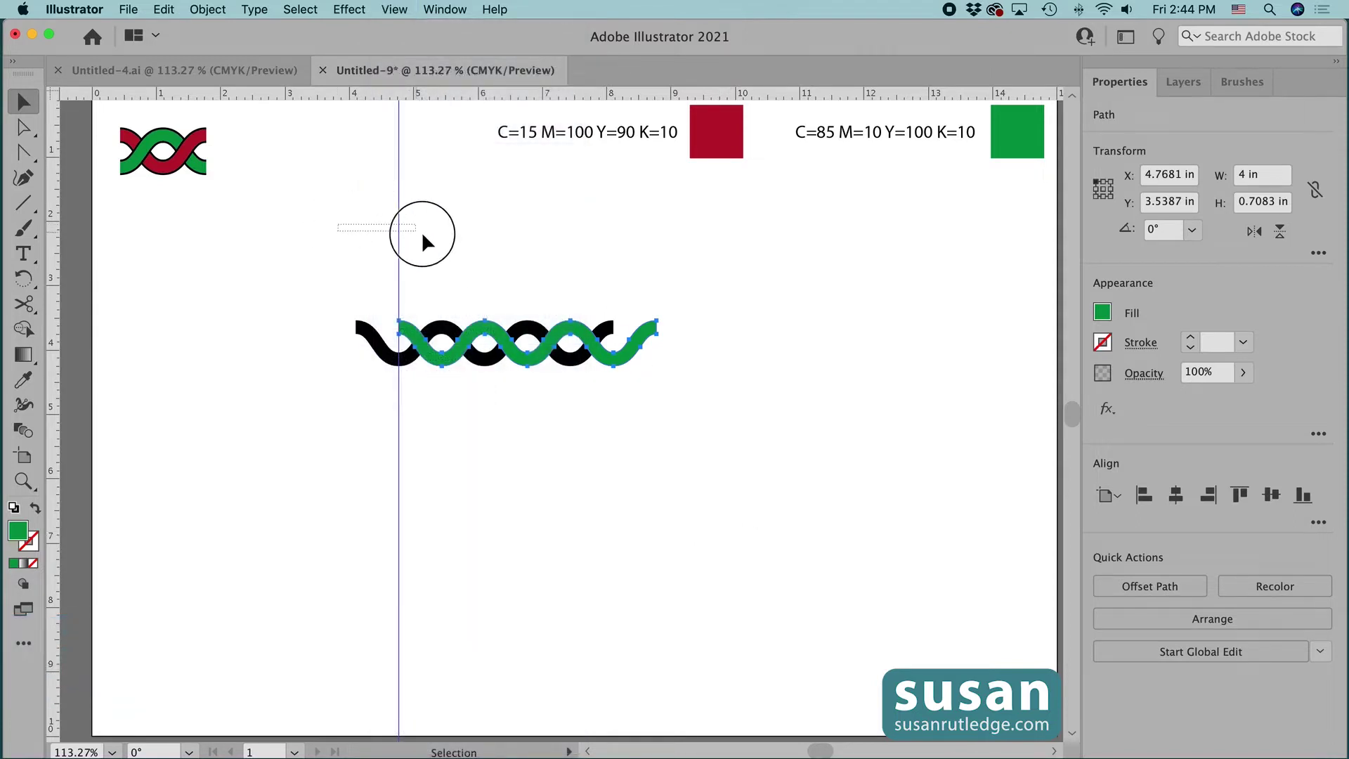
left_click_drag(423, 235, 433, 238)
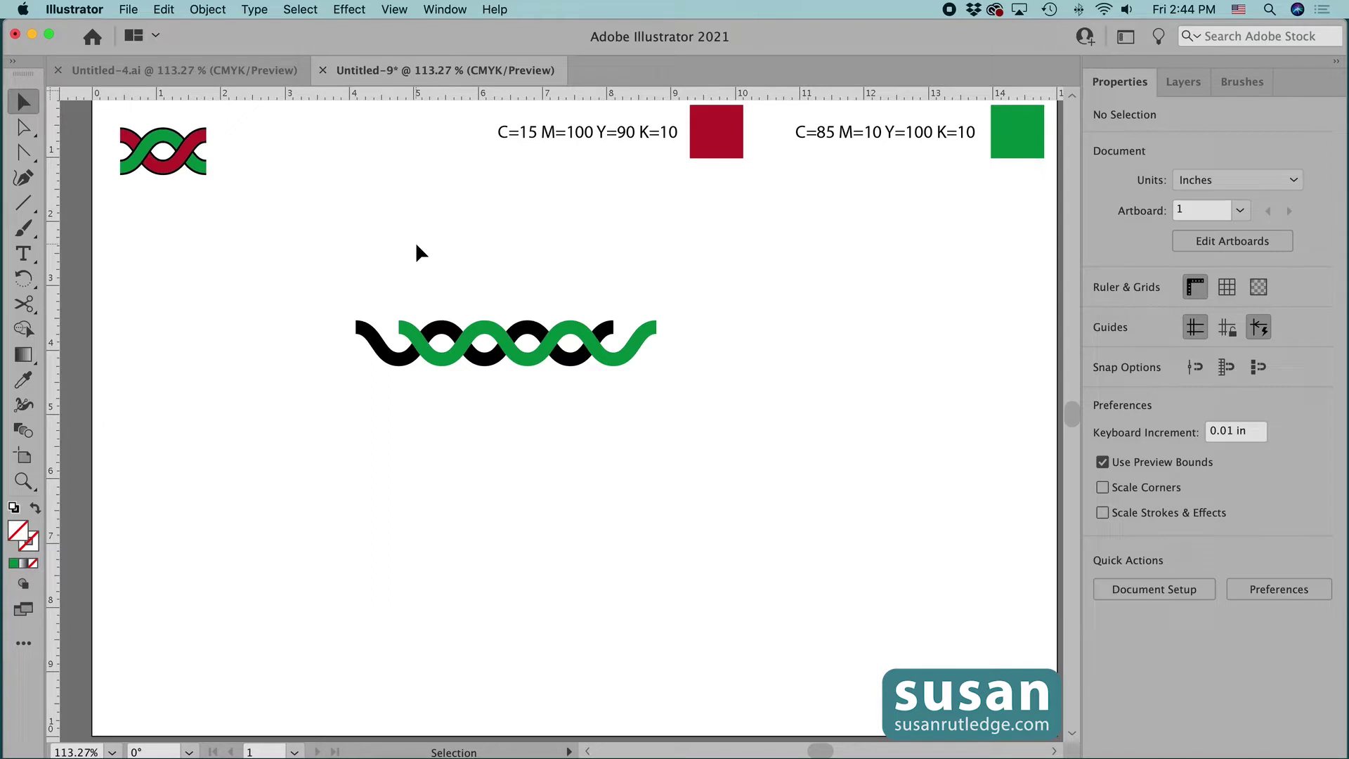
- Join the black wave's segments over alternate green crossings with Shape Builder, using the C=15 M=100 Y=90 K=10 red swatch's fill, and deselect
left_click(708, 137)
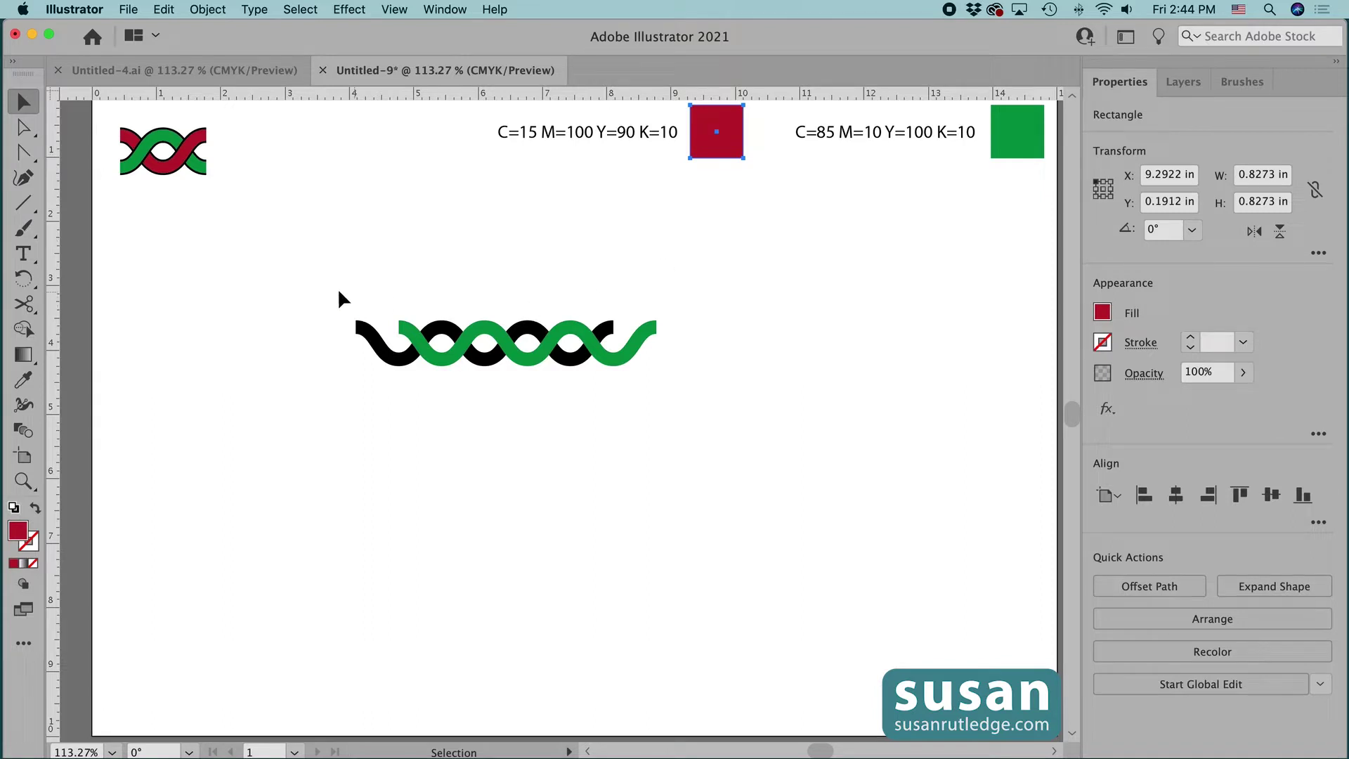
left_click_drag(390, 305, 701, 394)
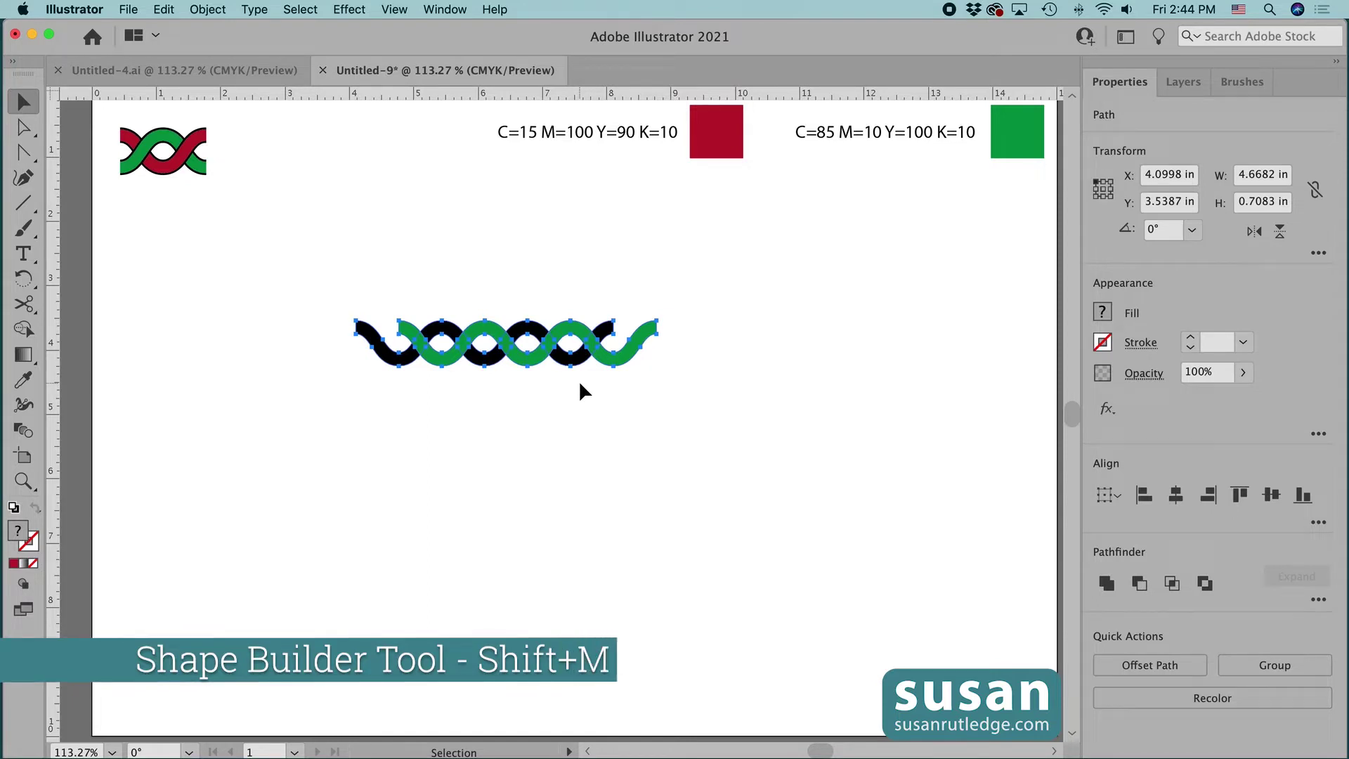
key("shift+m")
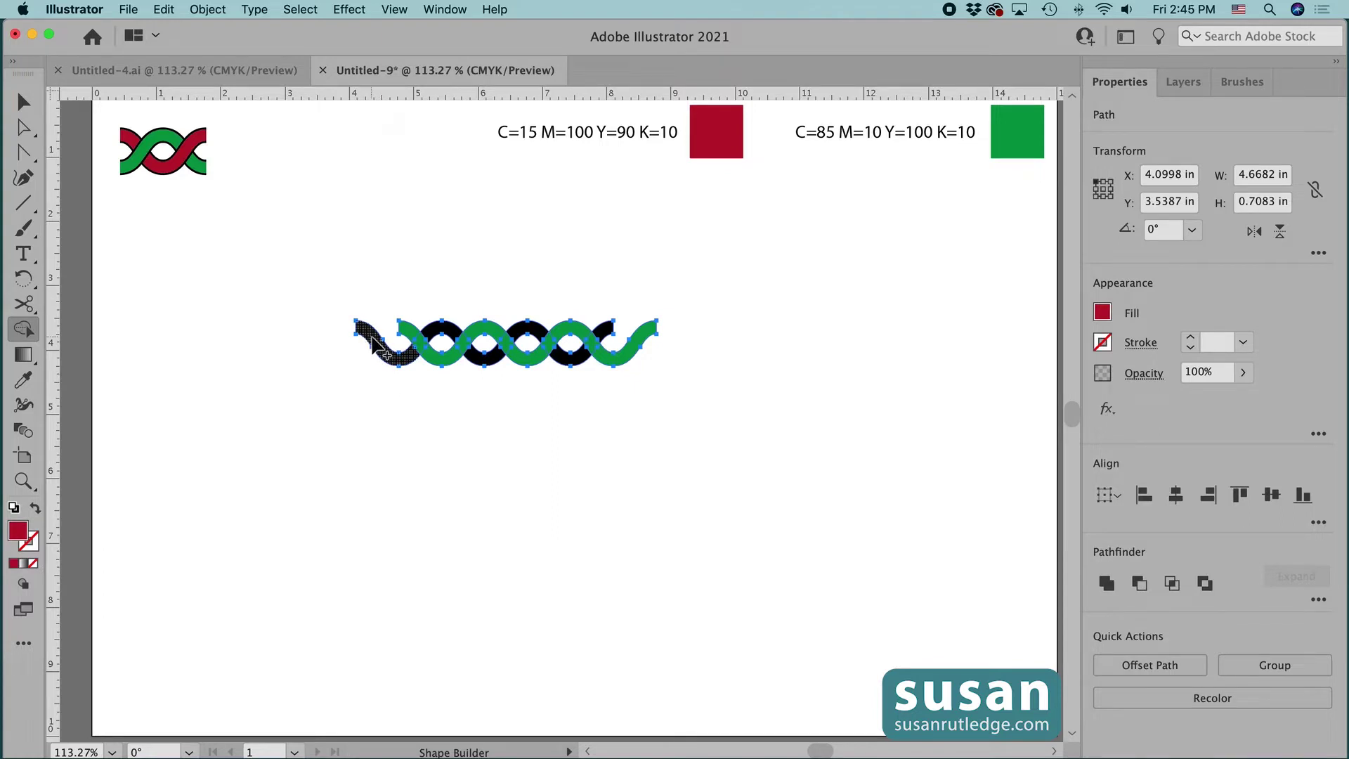
mouse_move(373, 342)
left_mouse_down()
mouse_move(398, 361)
mouse_move(443, 332)
left_mouse_up()
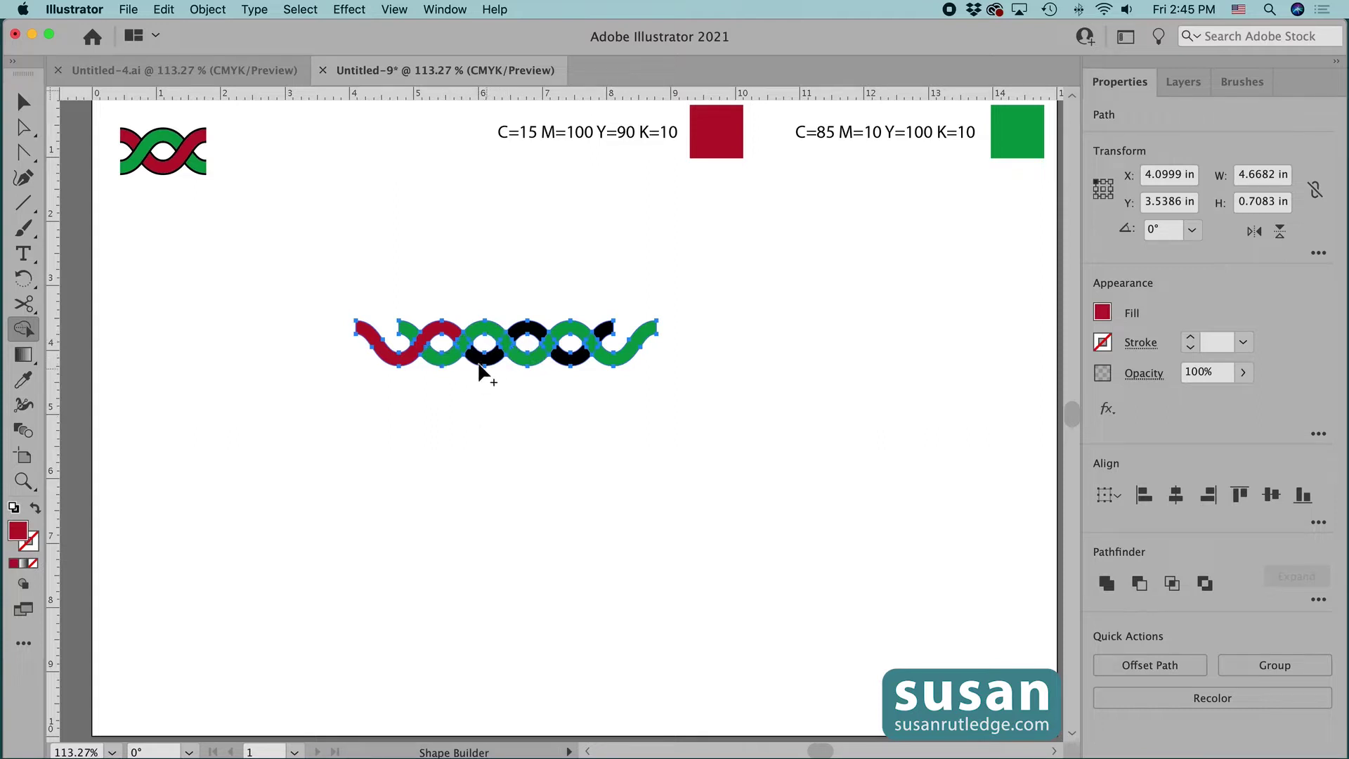
left_click_drag(484, 360, 535, 329)
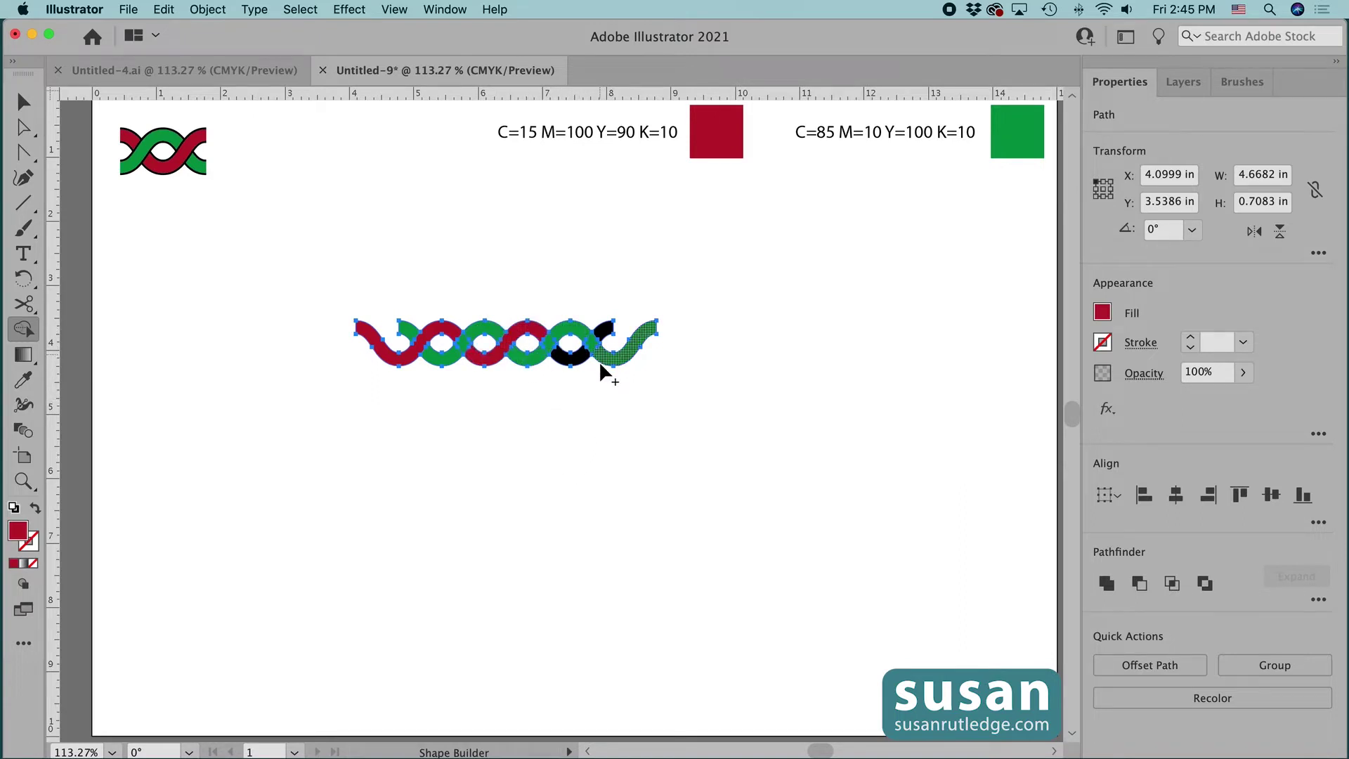
mouse_move(567, 362)
left_mouse_down()
mouse_move(597, 328)
mouse_move(610, 338)
left_mouse_up()
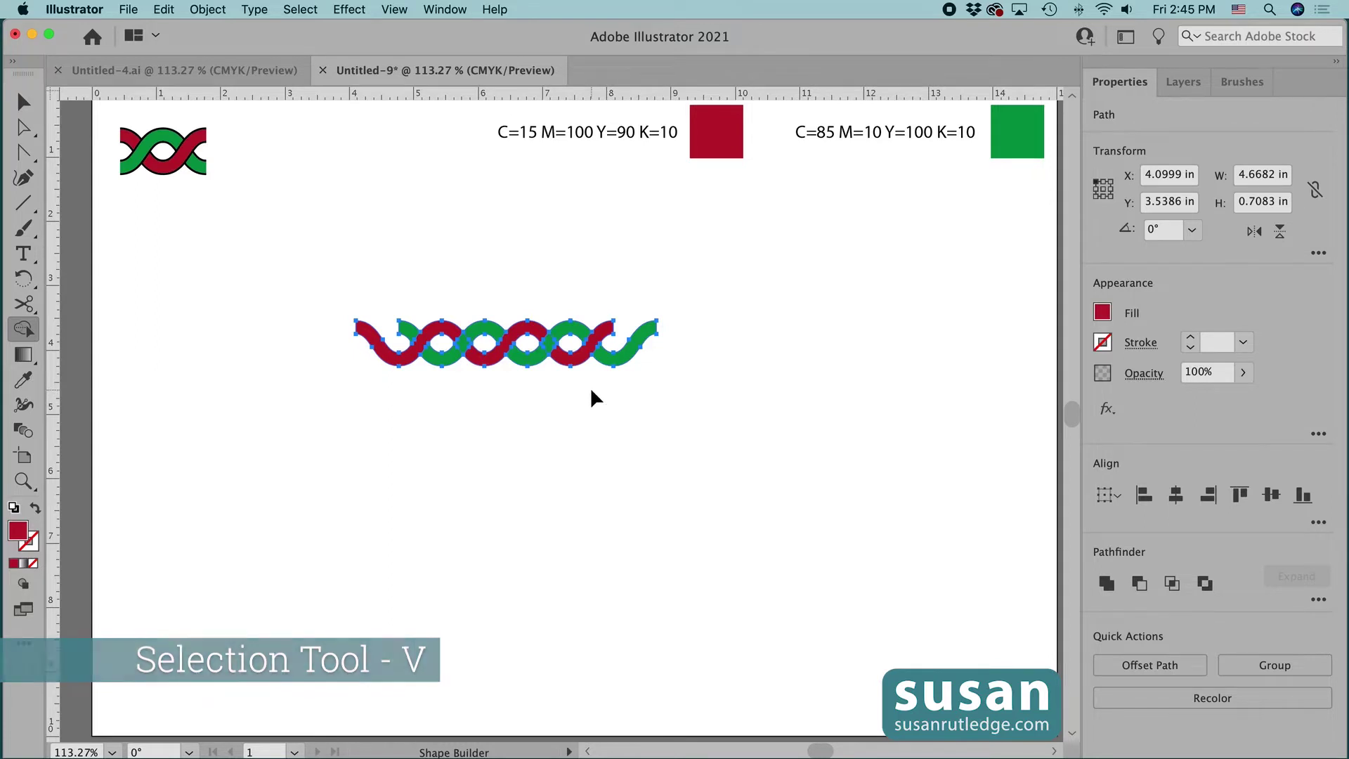
key("v")
left_click(567, 382)
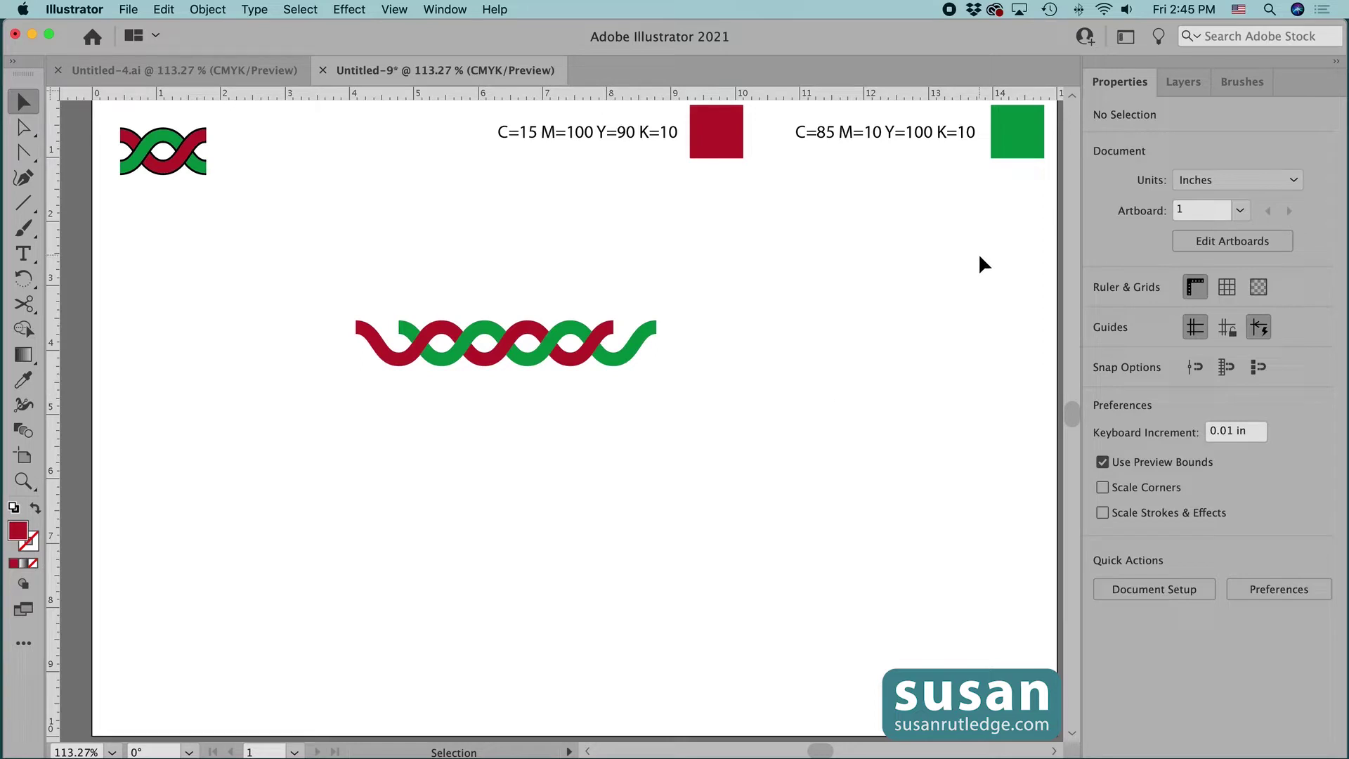
- Join the green wave's segments over the remaining crossings with Shape Builder, using the C=85 M=10 Y=100 K=10 swatch's fill, and deselect
left_click(1012, 133)
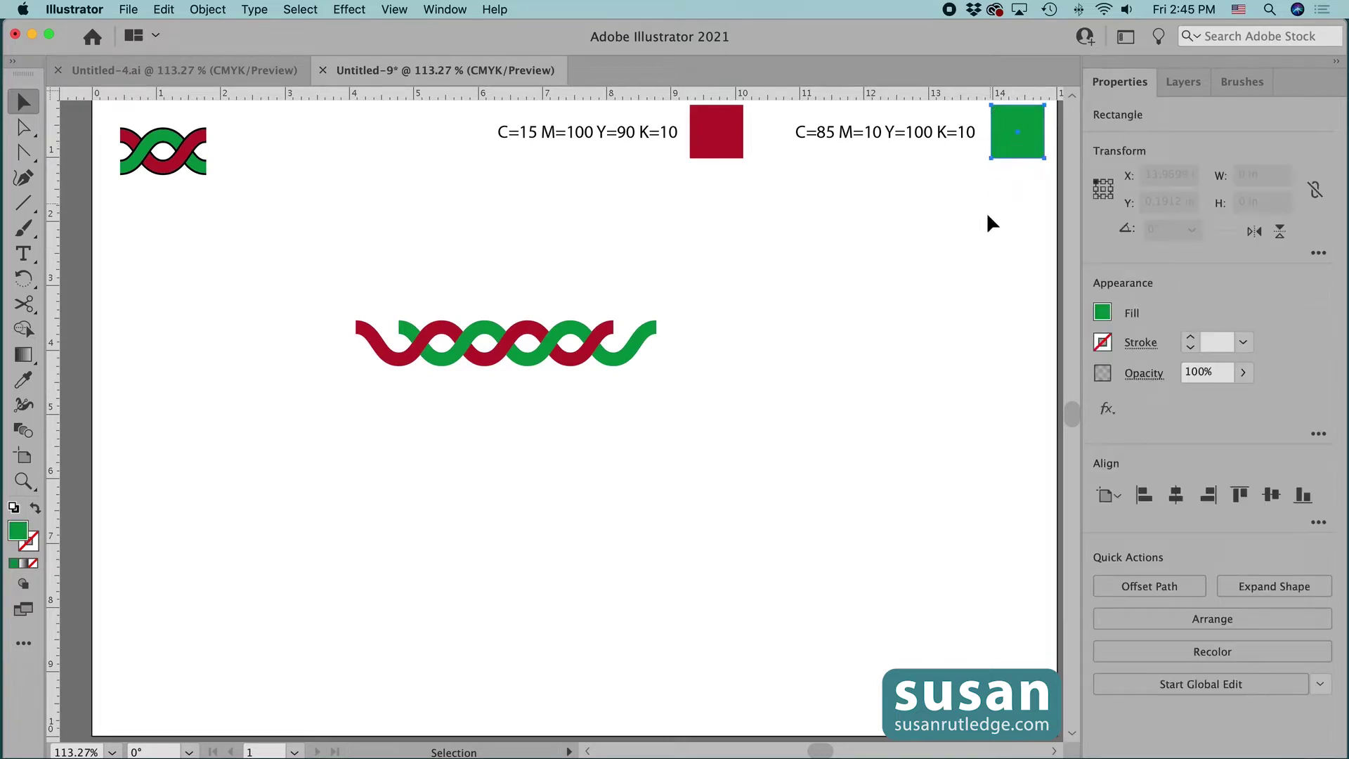
left_click_drag(326, 284, 691, 396)
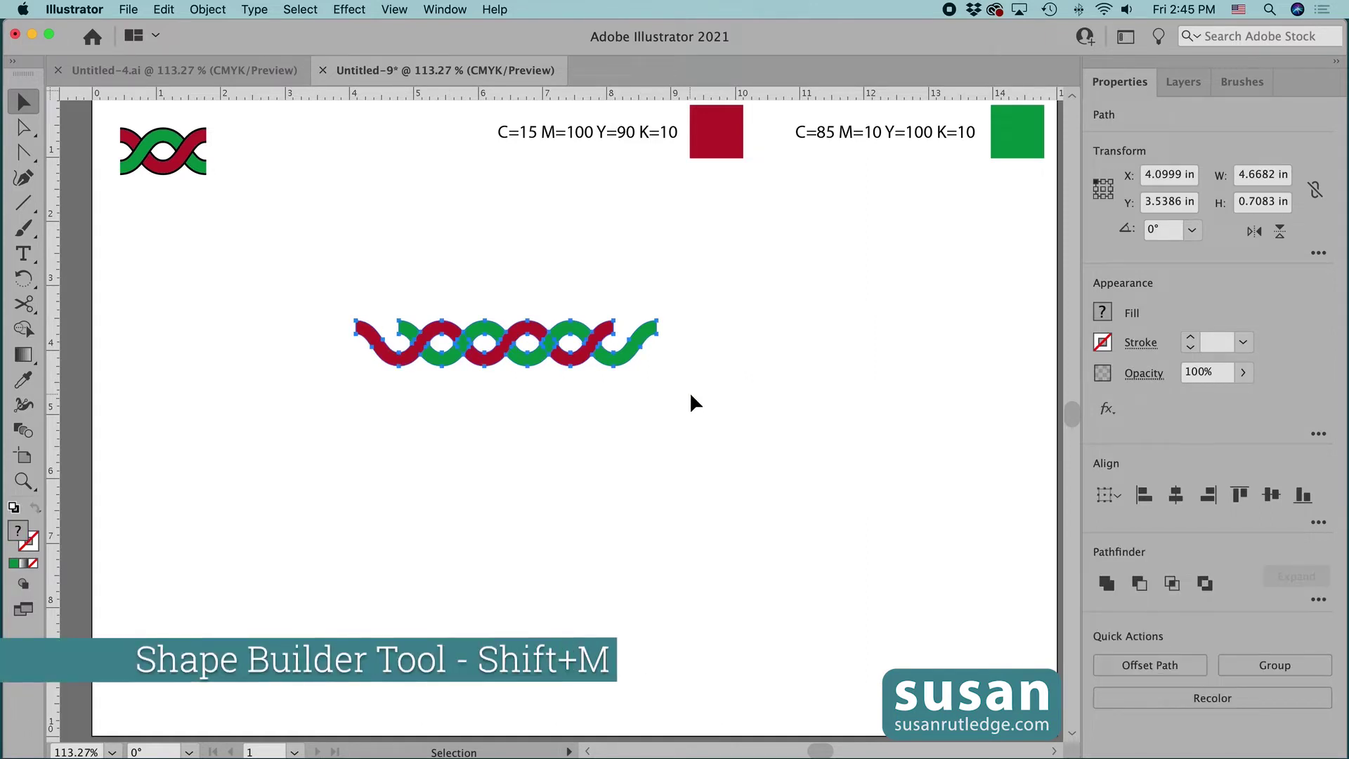
key("shift+m")
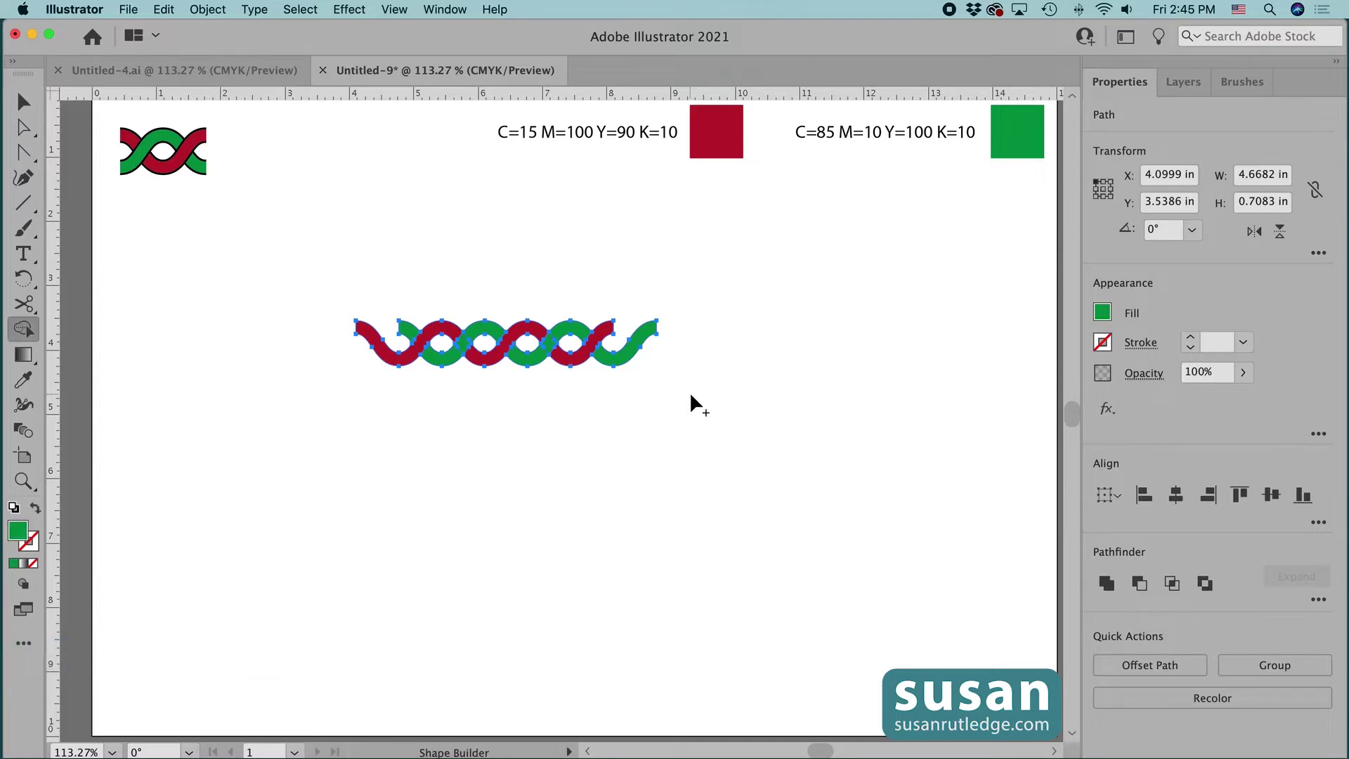
mouse_move(445, 360)
left_mouse_down()
mouse_move(476, 330)
mouse_move(536, 360)
mouse_move(566, 318)
mouse_move(599, 367)
left_mouse_up()
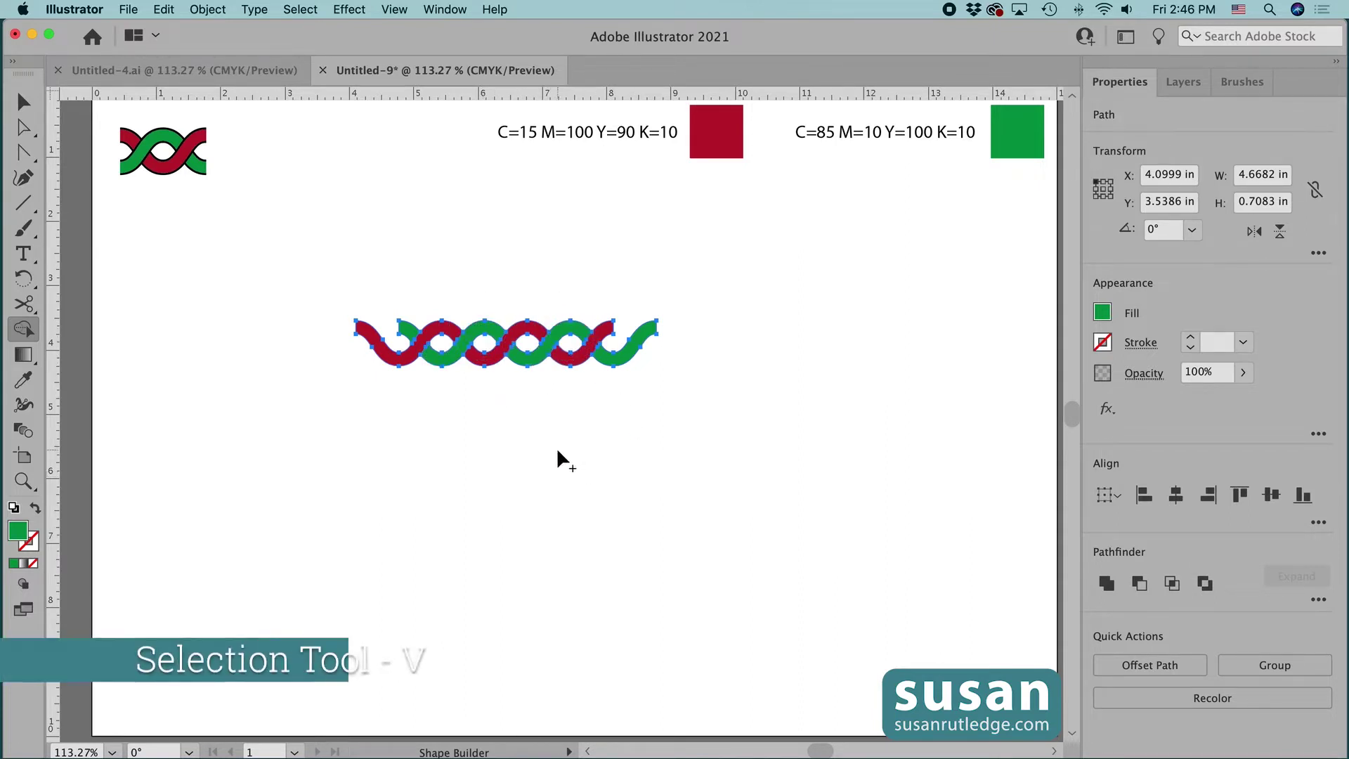
key("v")
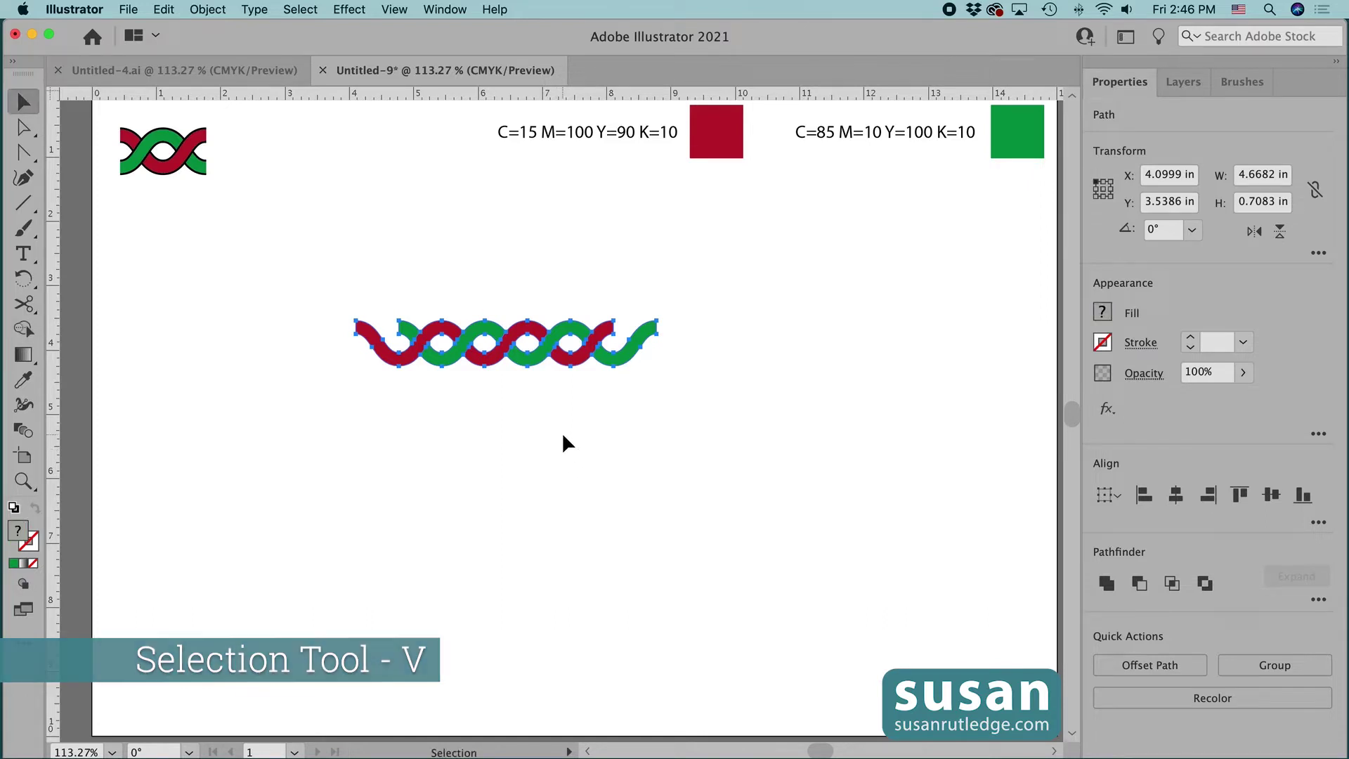
left_click(563, 432)
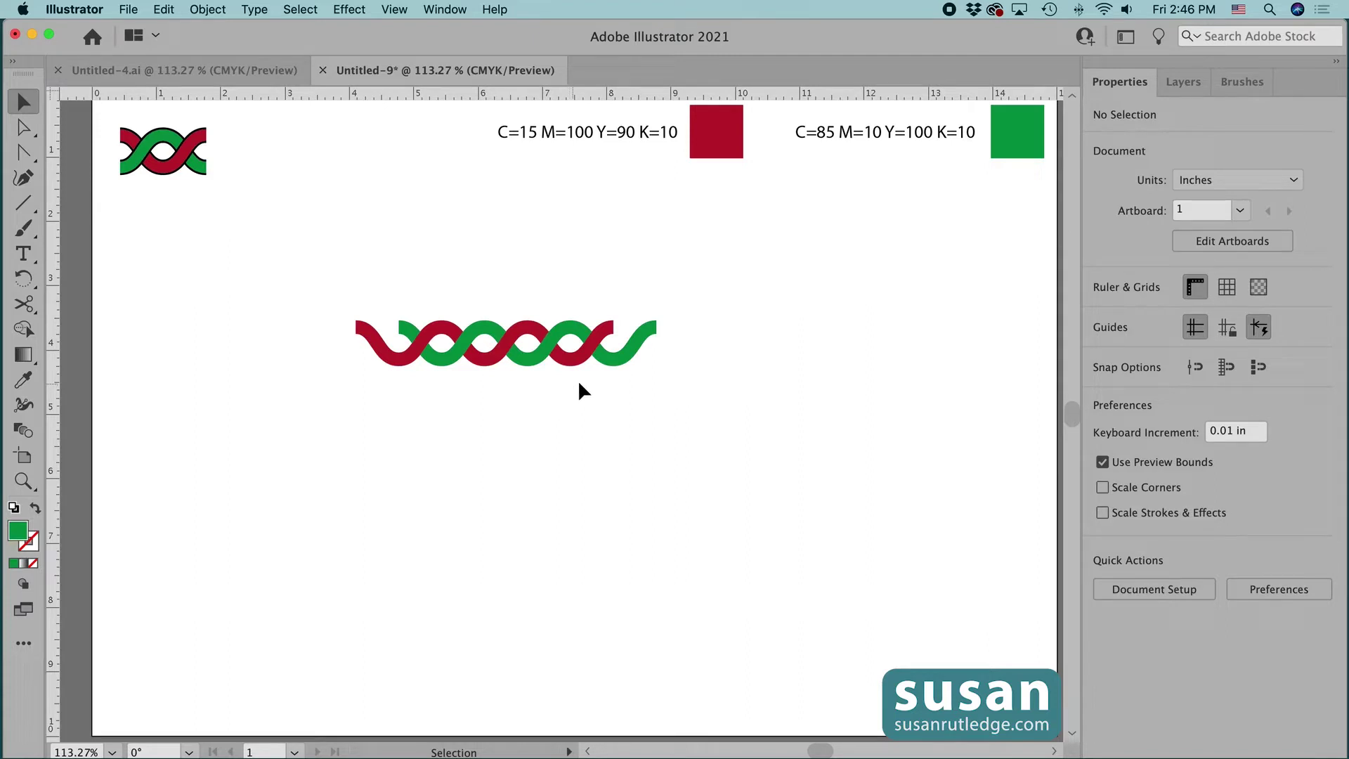
- Give all pieces of the red and green braid a 2 pt black stroke
left_click_drag(385, 291, 622, 371)
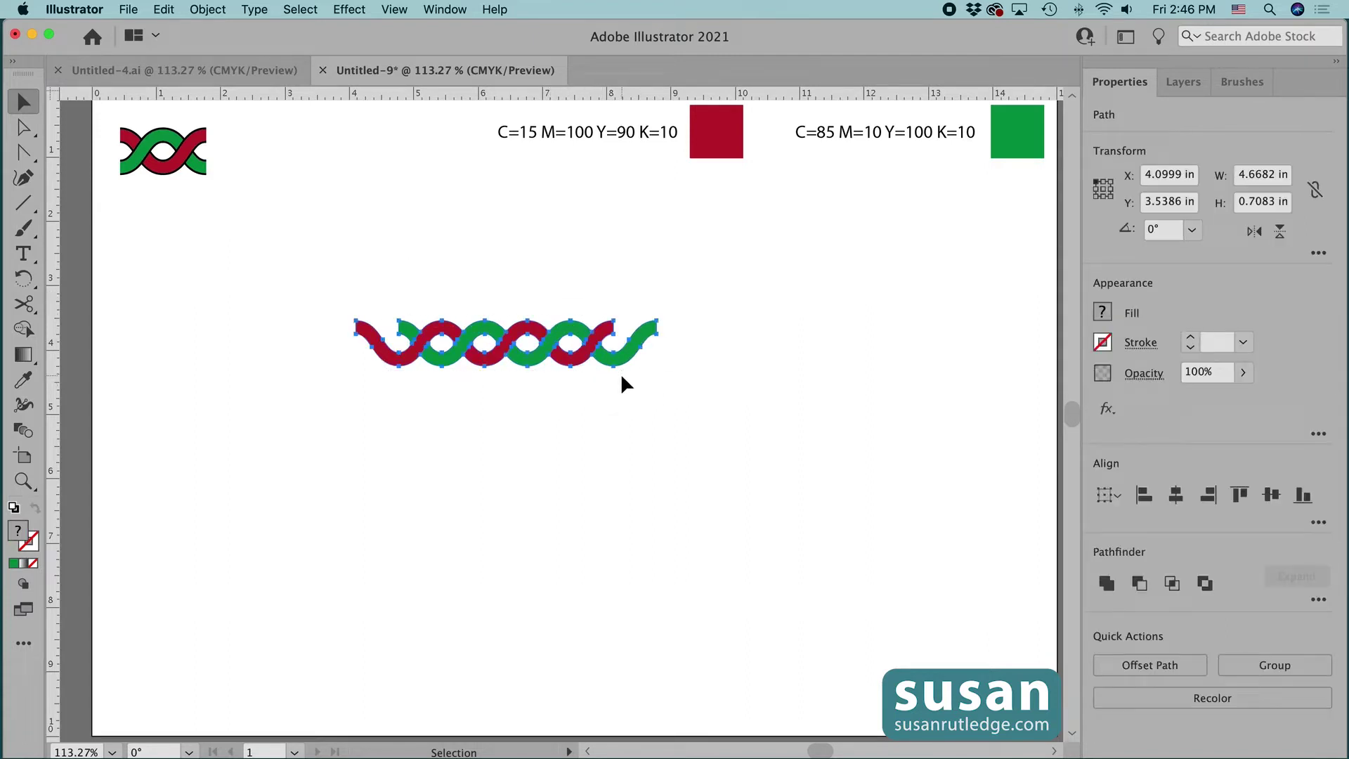
left_click(1190, 338)
left_click(1190, 338)
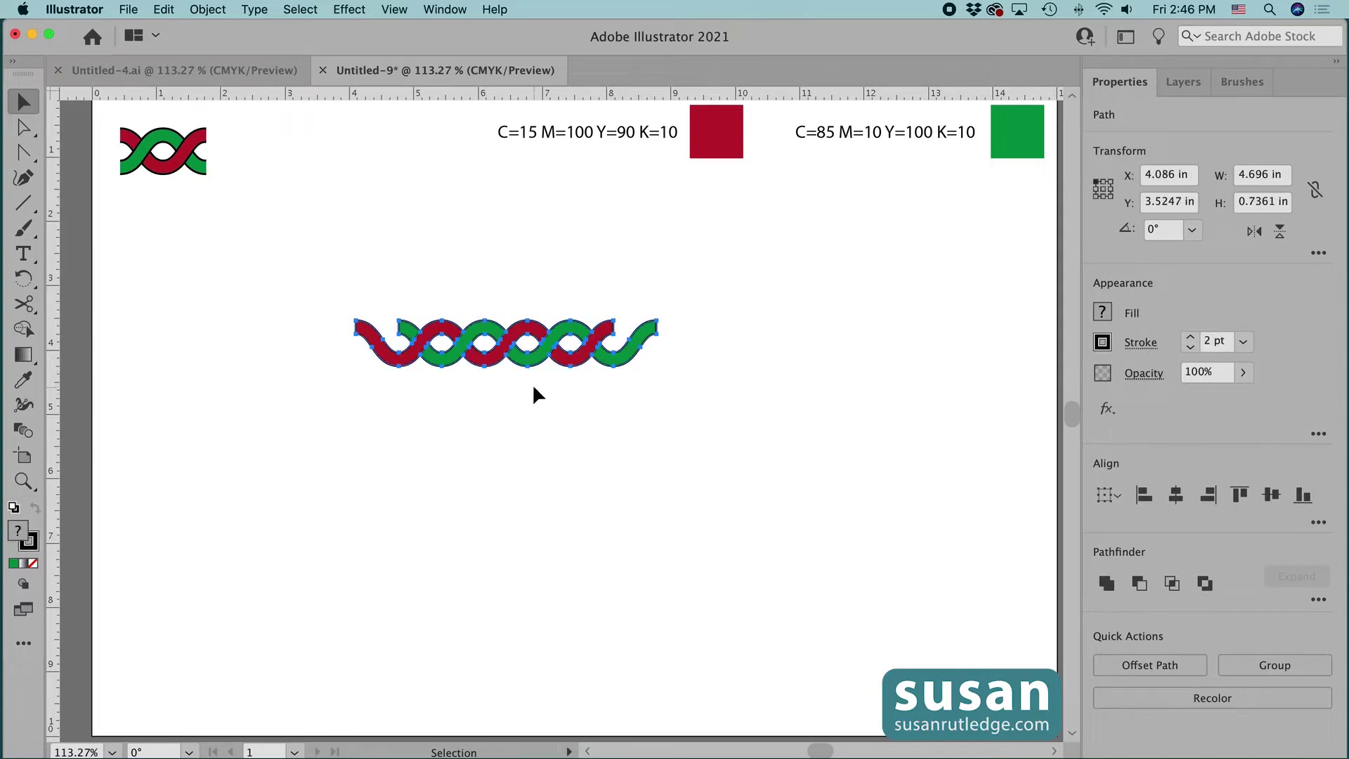
- Expand the braid's fill and stroke into separate shapes, and deselect it
left_click(200, 14)
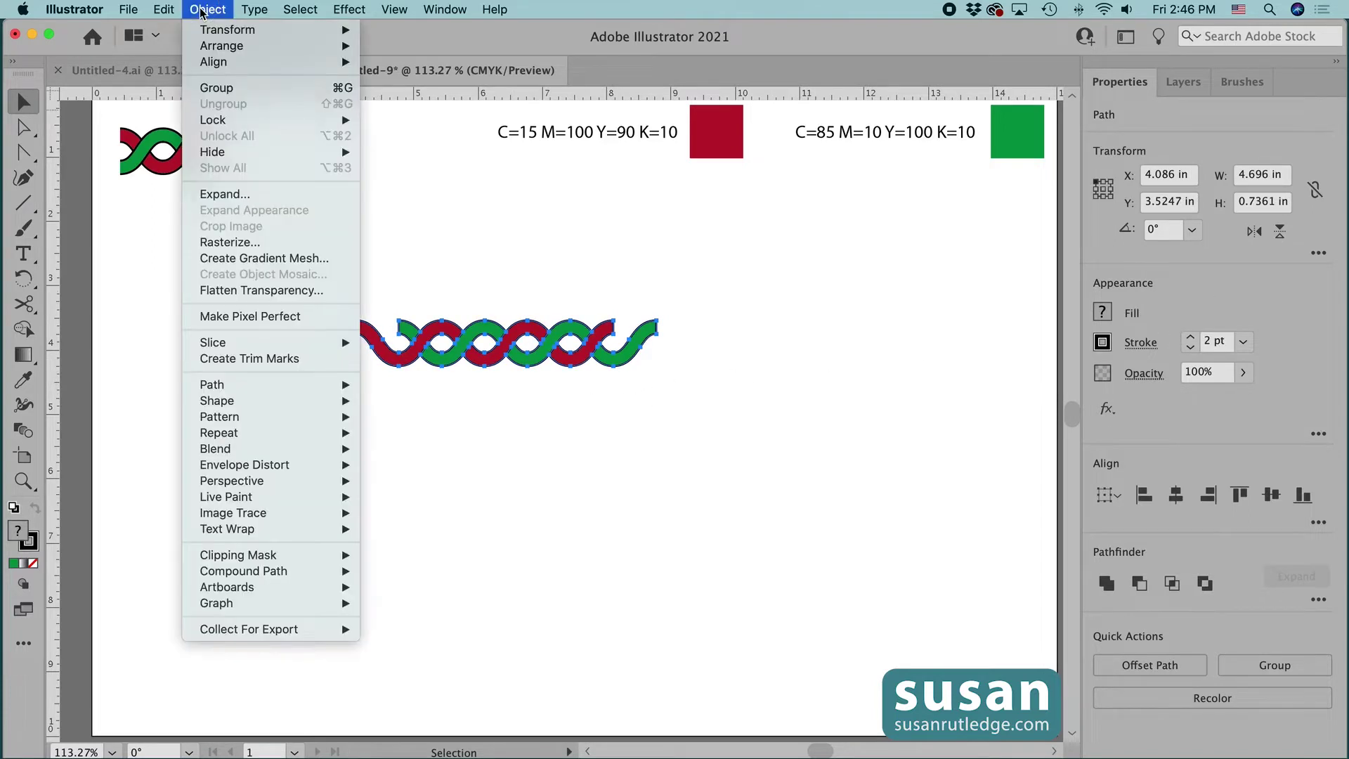
left_click(225, 195)
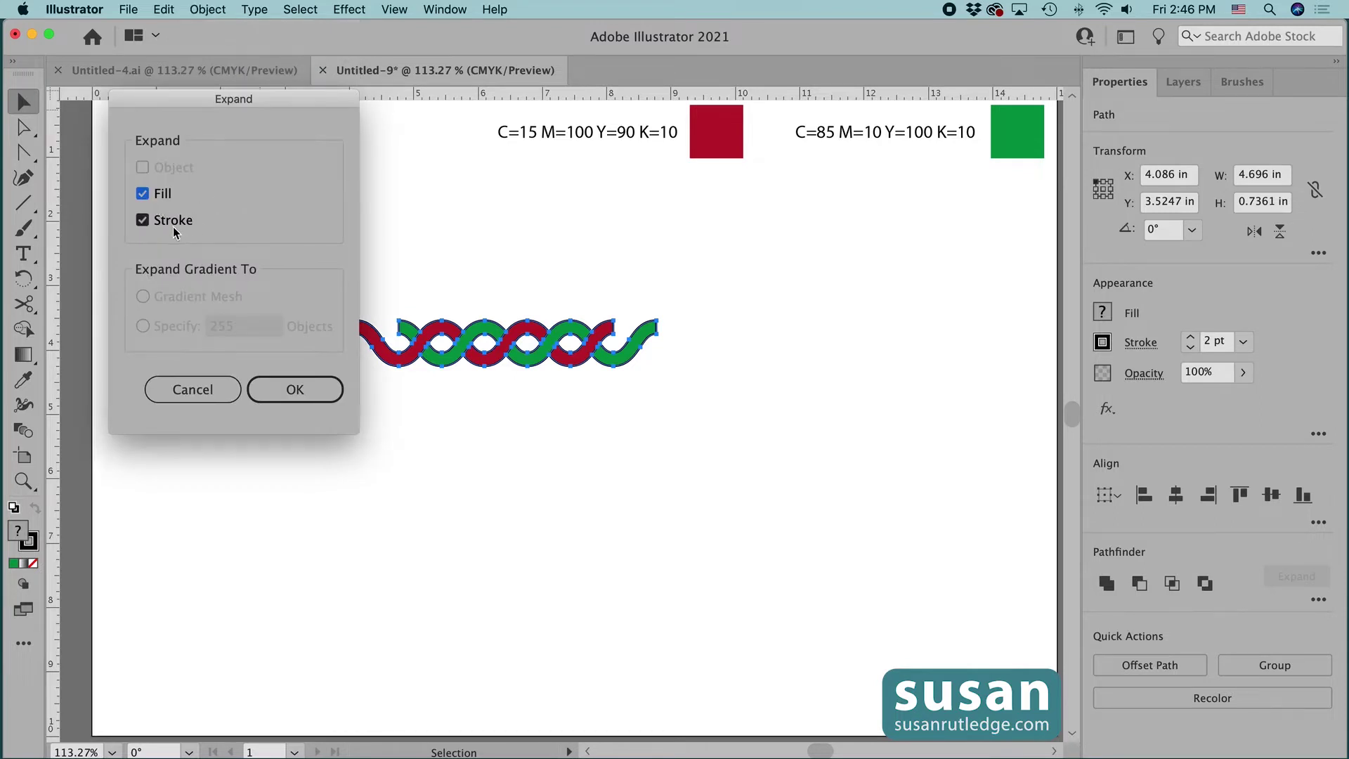
left_click(289, 387)
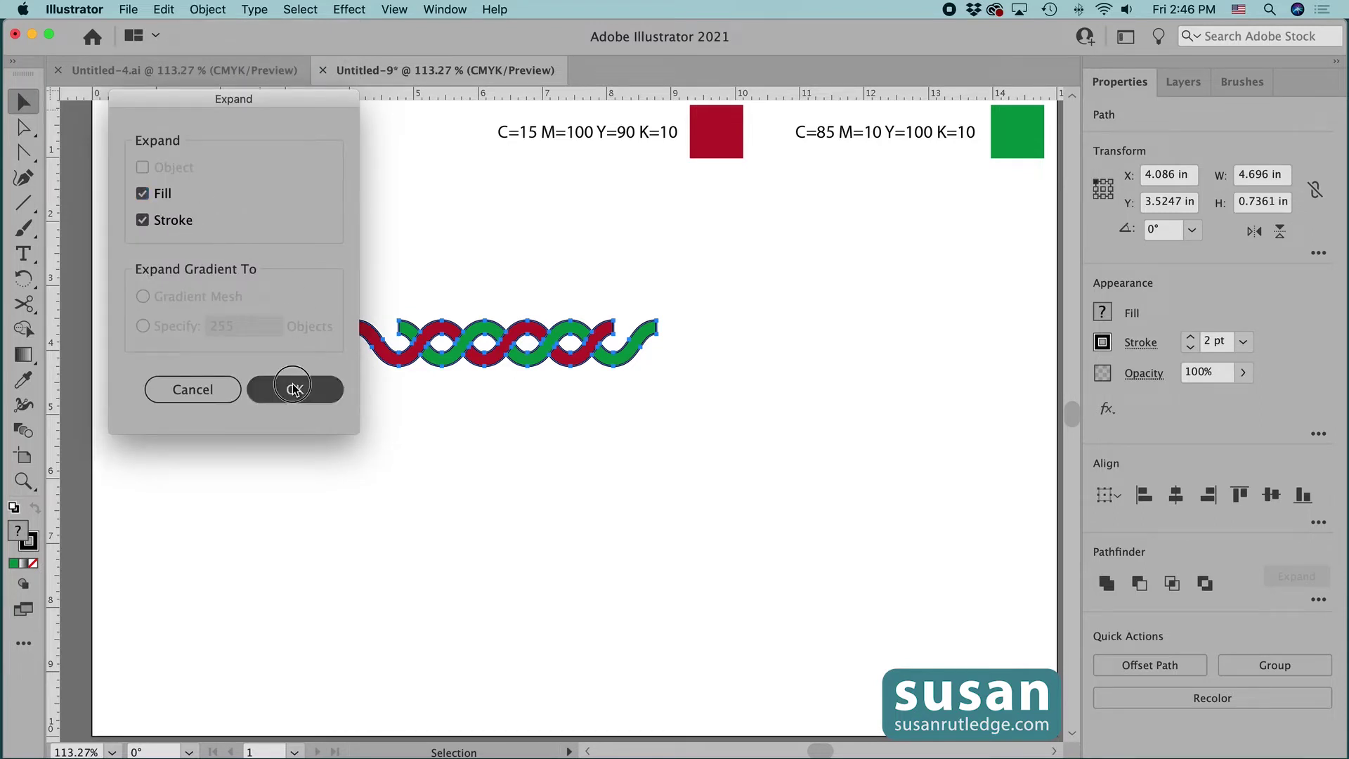
left_click(567, 391)
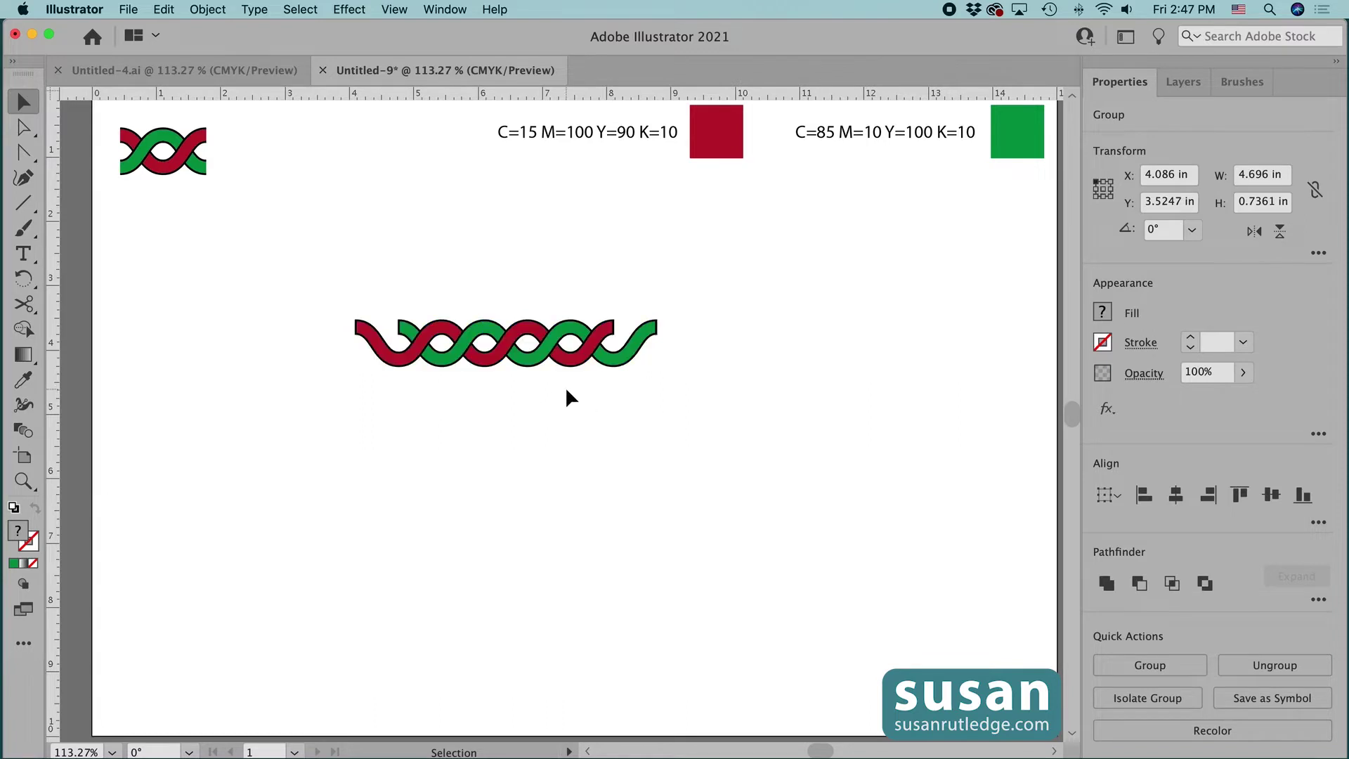
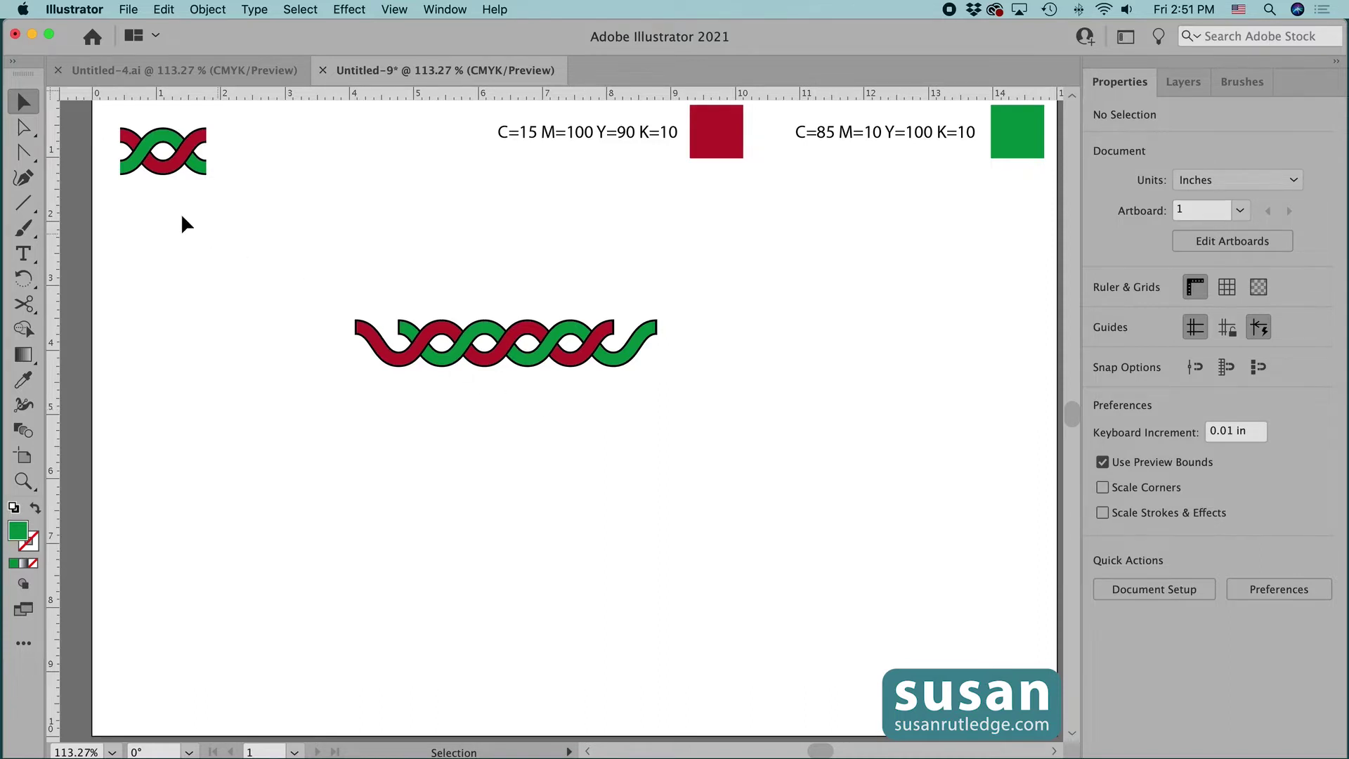
- Place vertical guides through the centers of two neighboring red crests, at about 6.76 in and 5.44 in
left_click_drag(128, 178, 200, 179)
left_click_drag(419, 294, 584, 397)
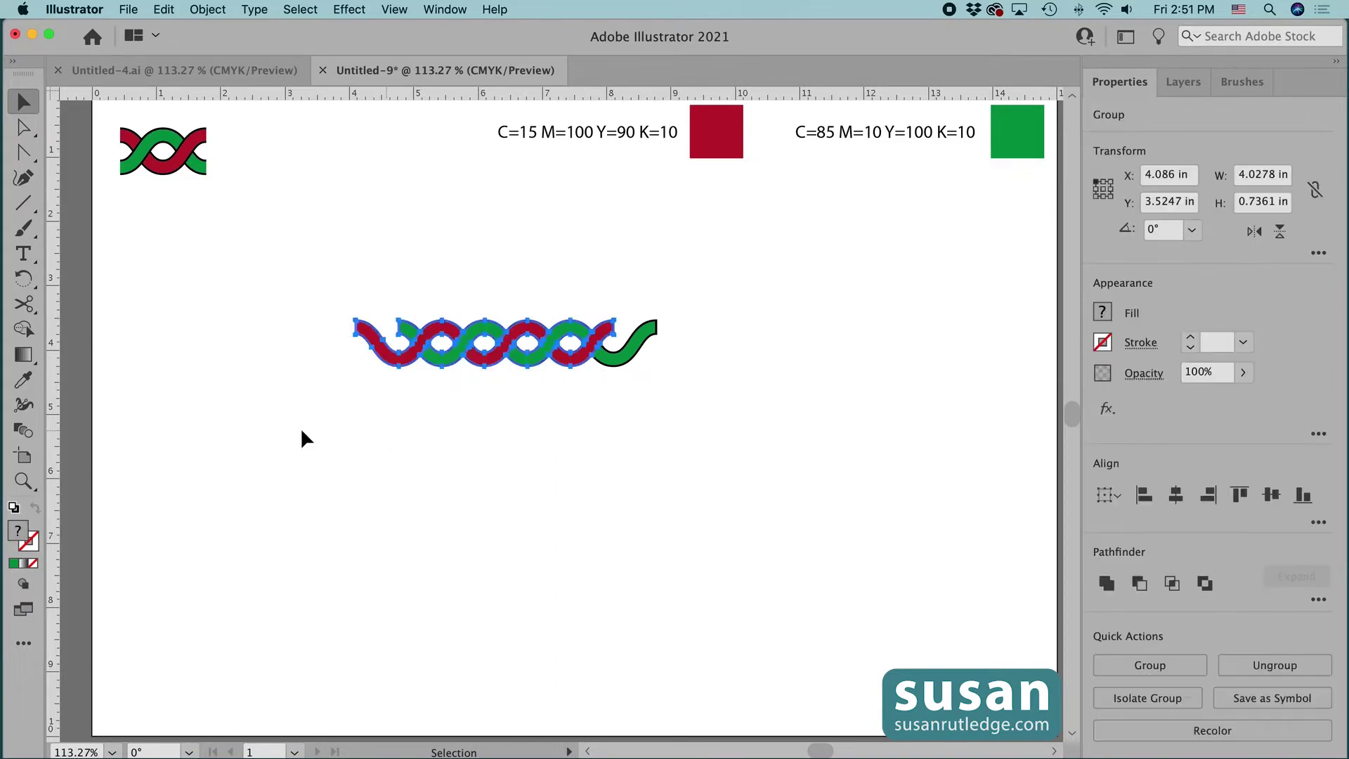
left_click_drag(53, 364, 526, 398)
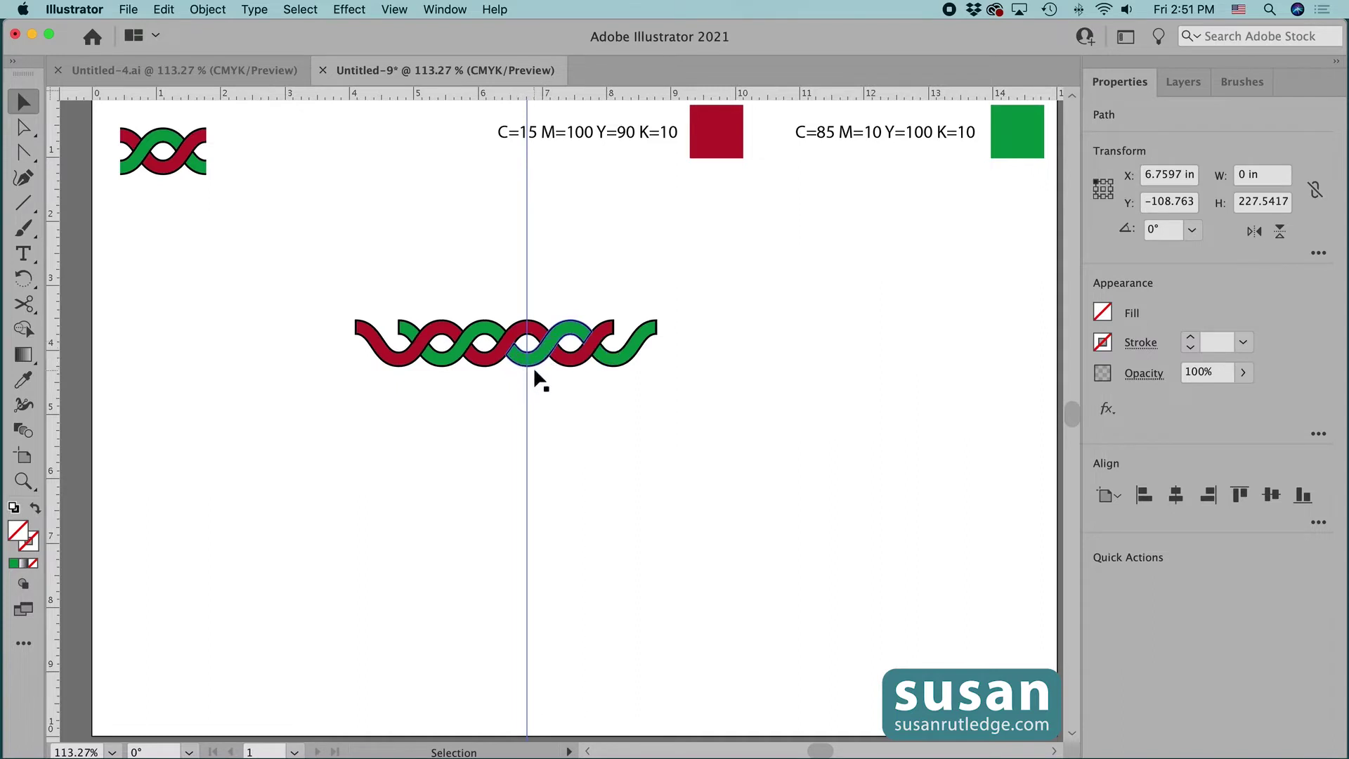
left_click(442, 364)
left_click_drag(49, 373, 440, 427)
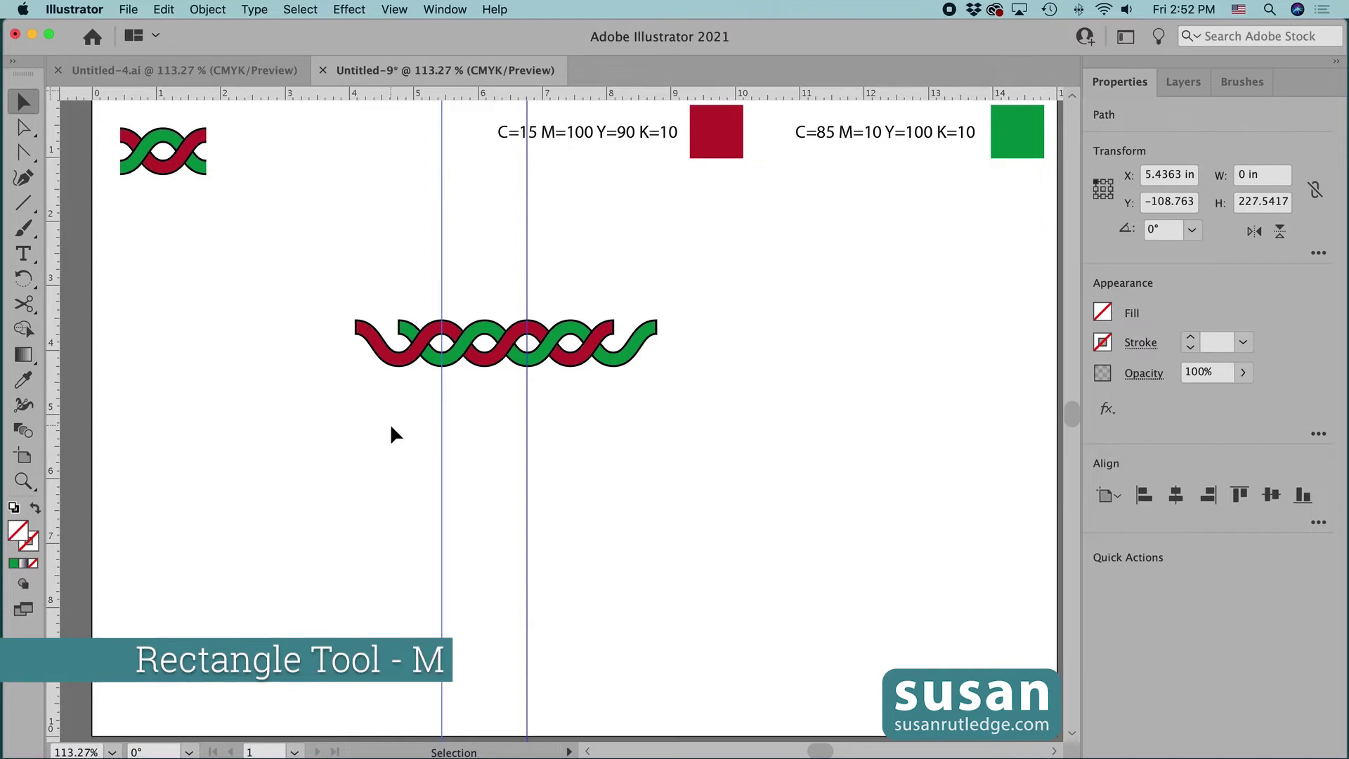
- Draw an unfilled rectangle about 1.32 by 0.81 in around the braid section between the two guides, and delete the guides
key("m")
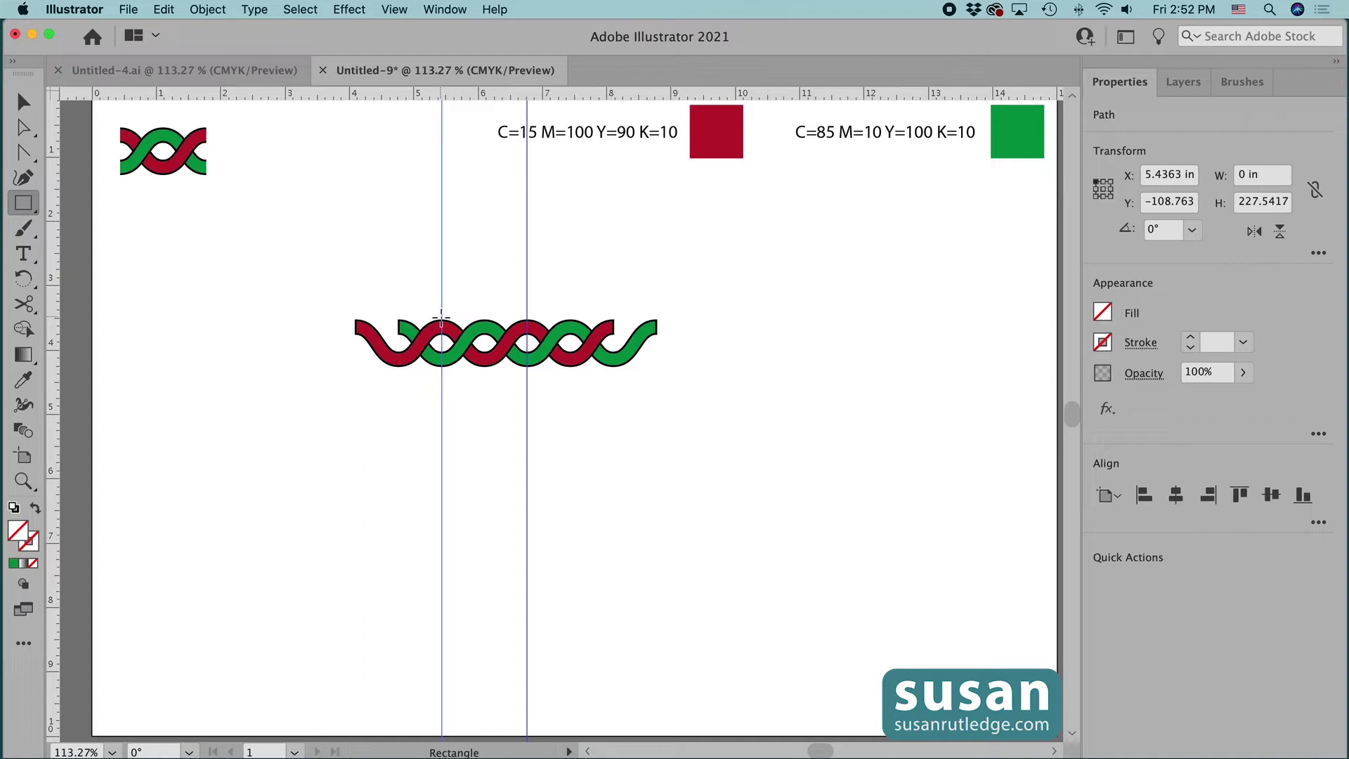
left_click_drag(441, 317, 529, 369)
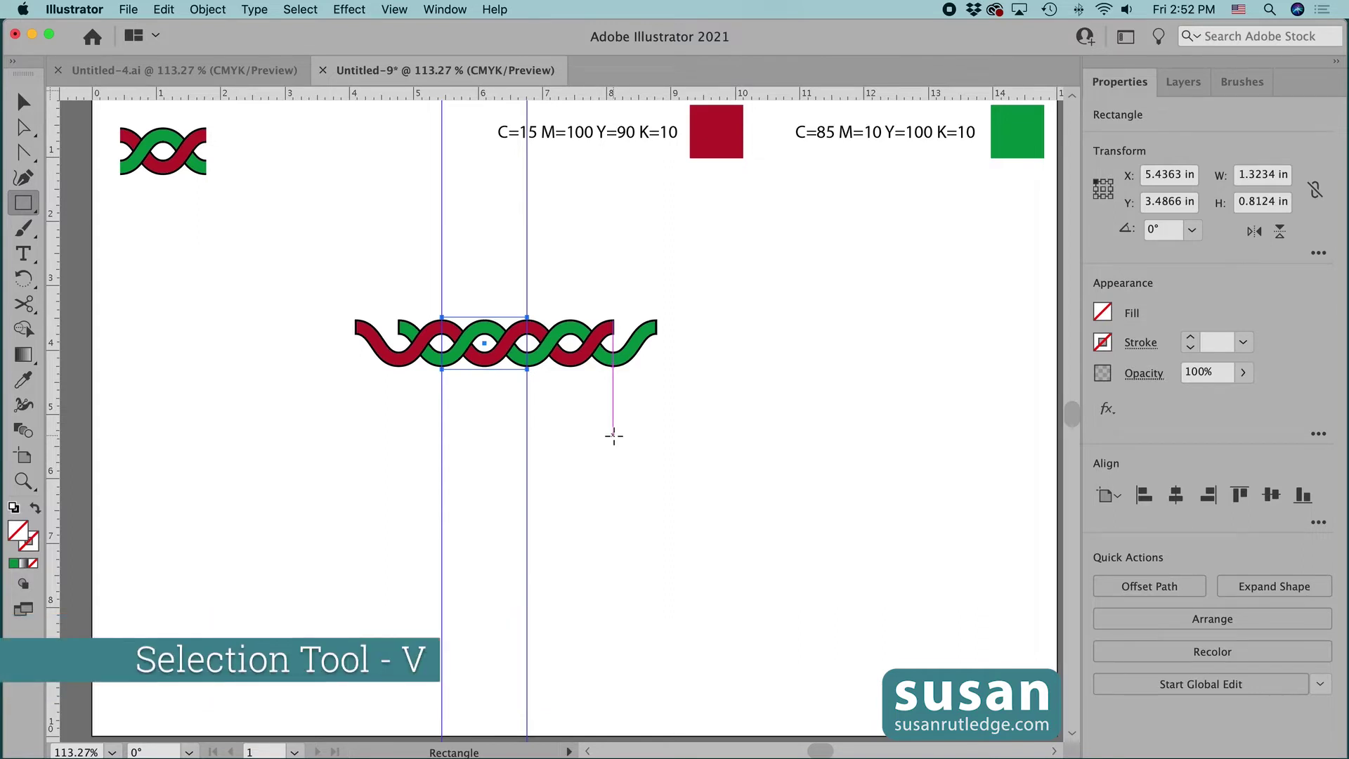
key("v")
left_click_drag(371, 226, 607, 249)
key("Delete")
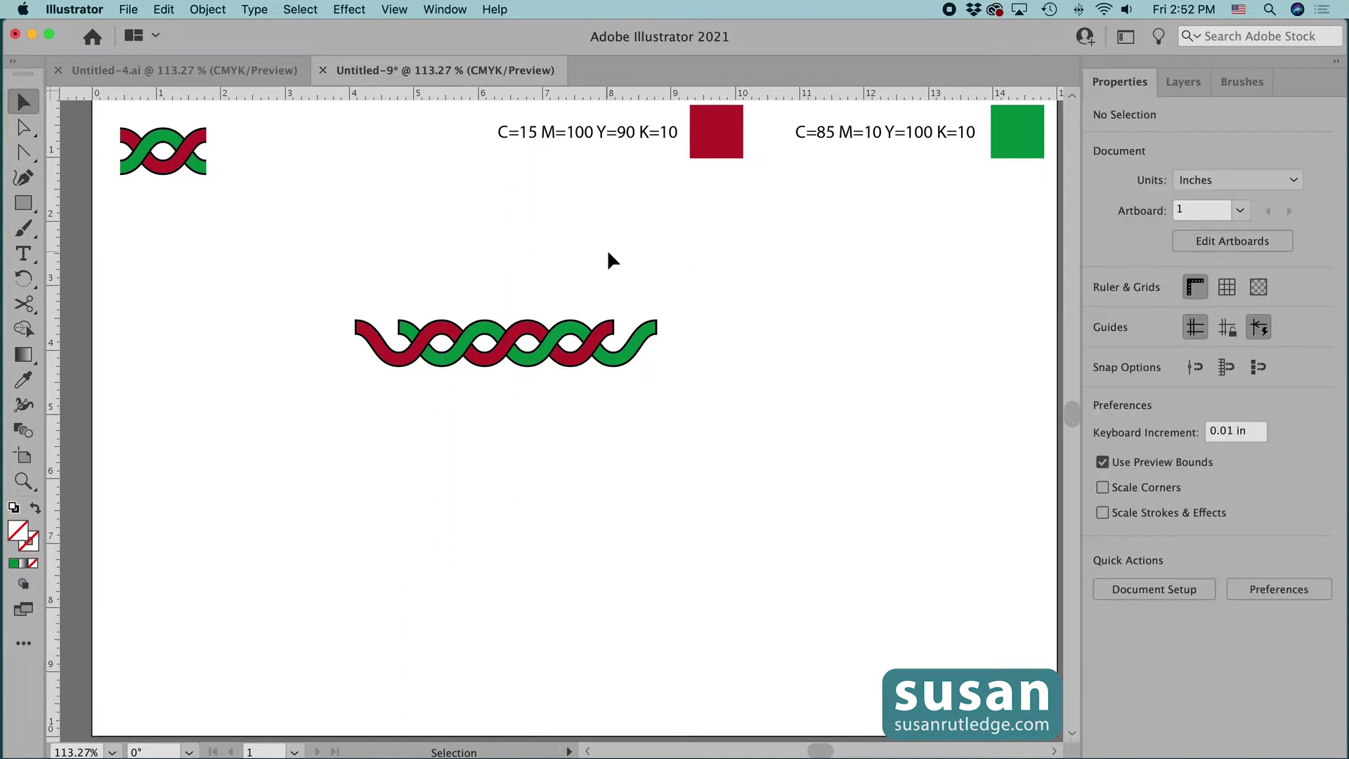
- Divide the braid along the rectangle's edges with Pathfinder Divide, and ungroup the resulting pieces
left_click_drag(369, 272, 665, 402)
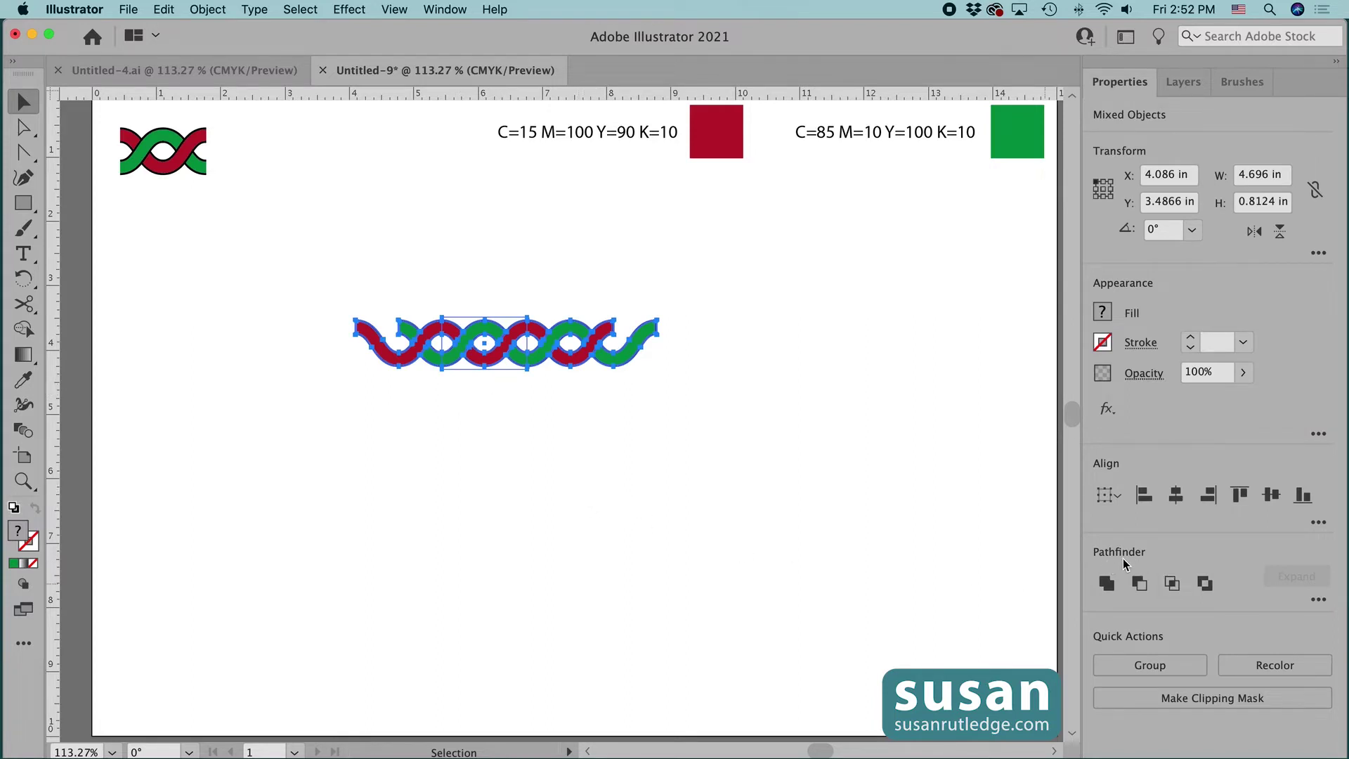
left_click(1319, 602)
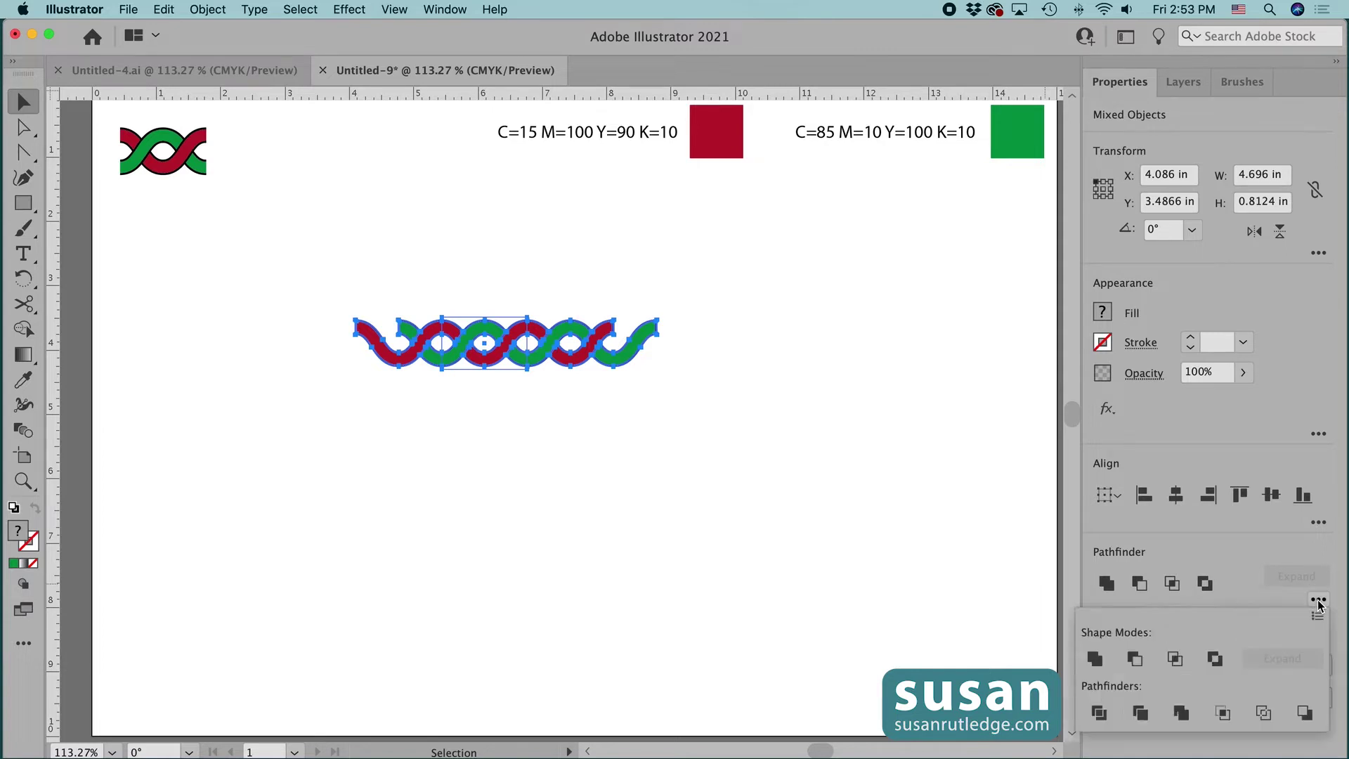
left_click(1099, 712)
key("super+shift+a")
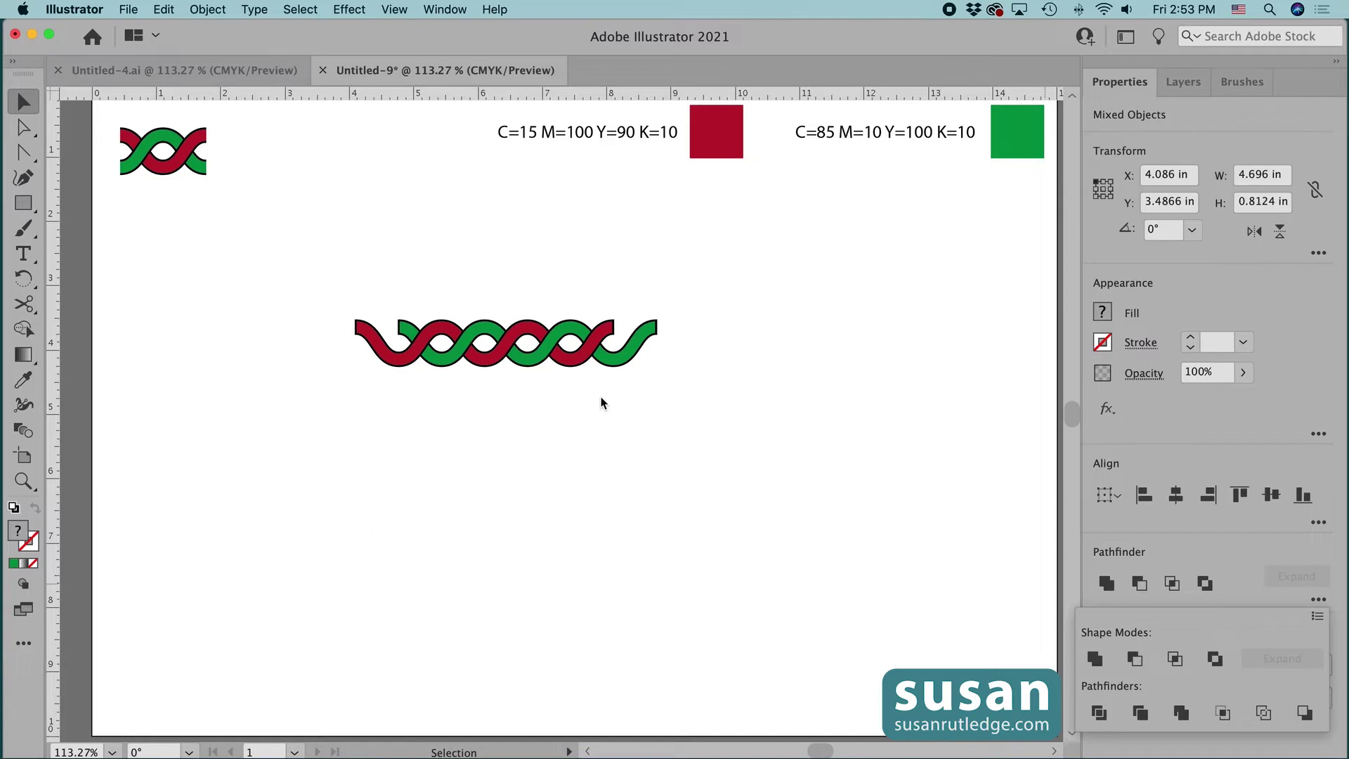
left_click_drag(330, 282, 655, 414)
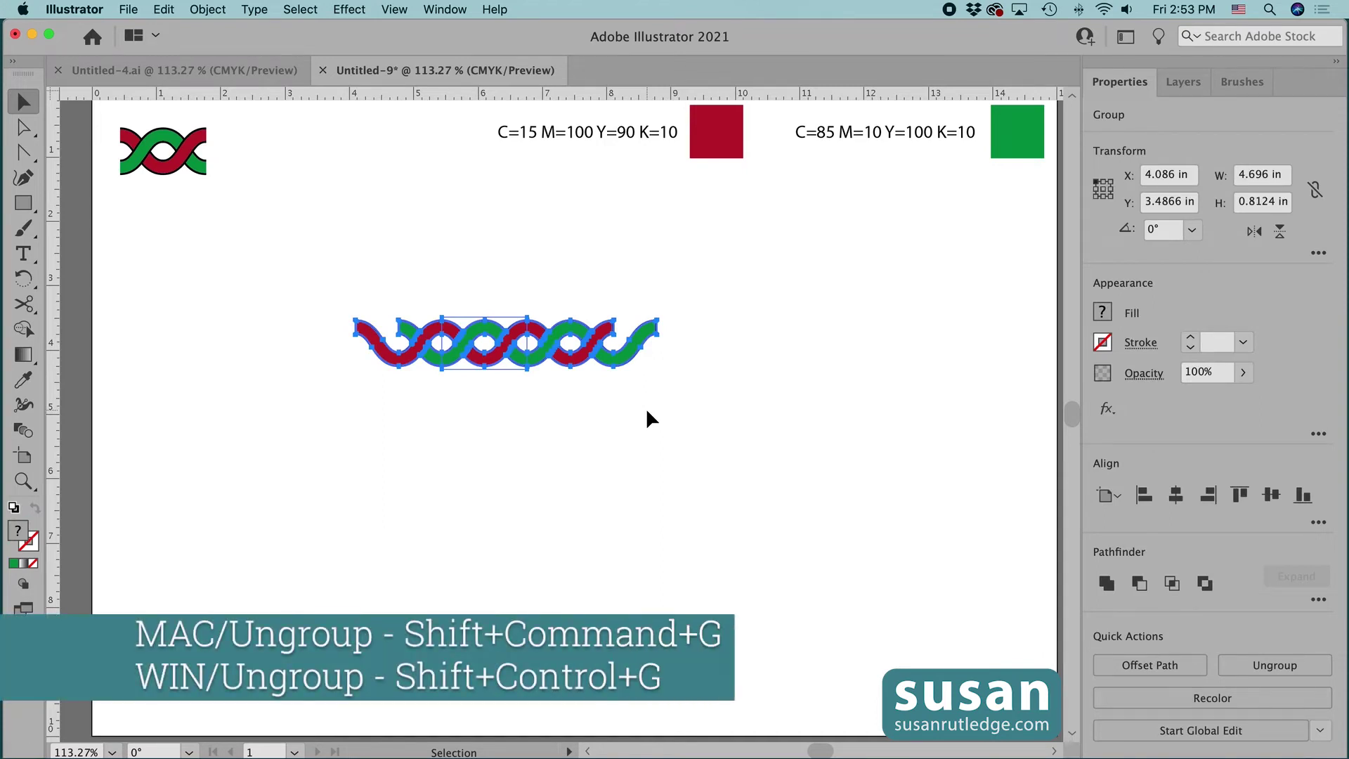
key("shift+super+g")
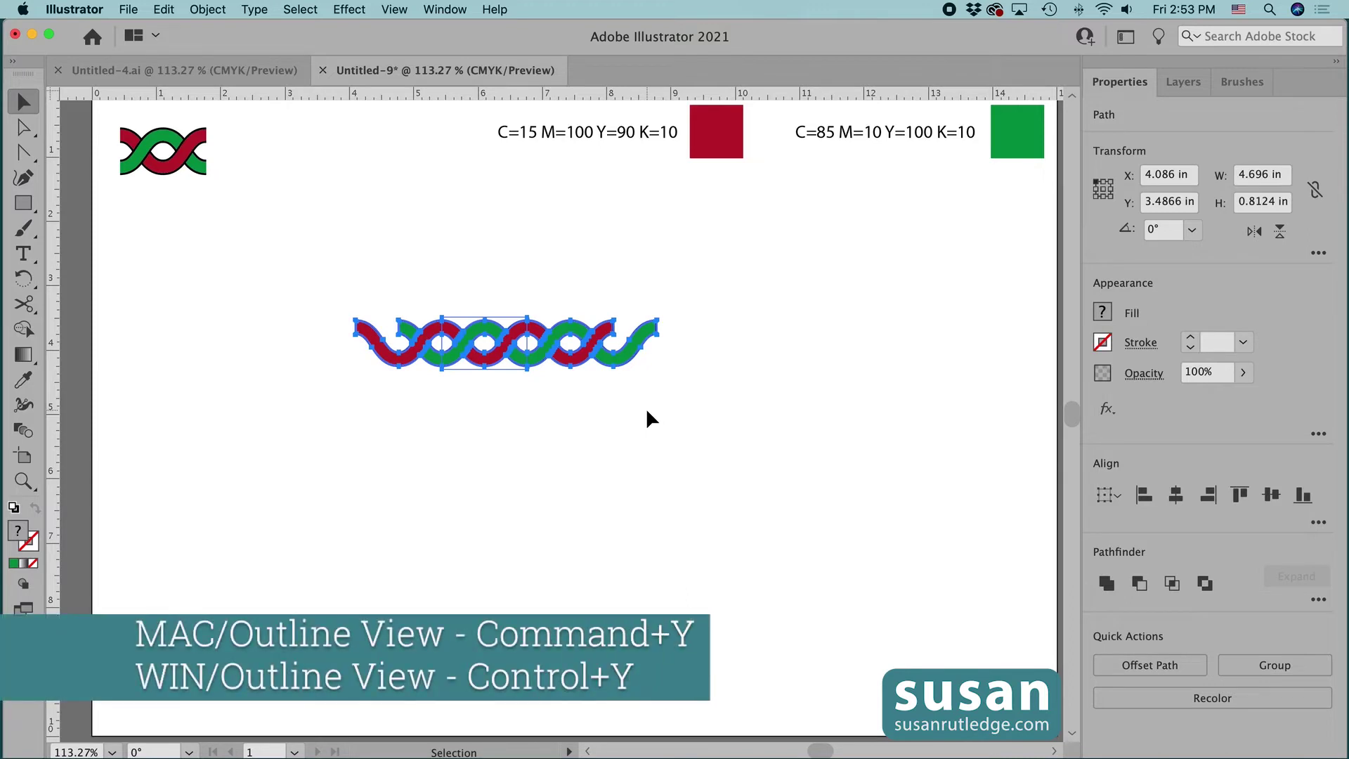
- Delete the braid pieces on both sides of the rectangle in outline view, and return to preview mode
key("super+y")
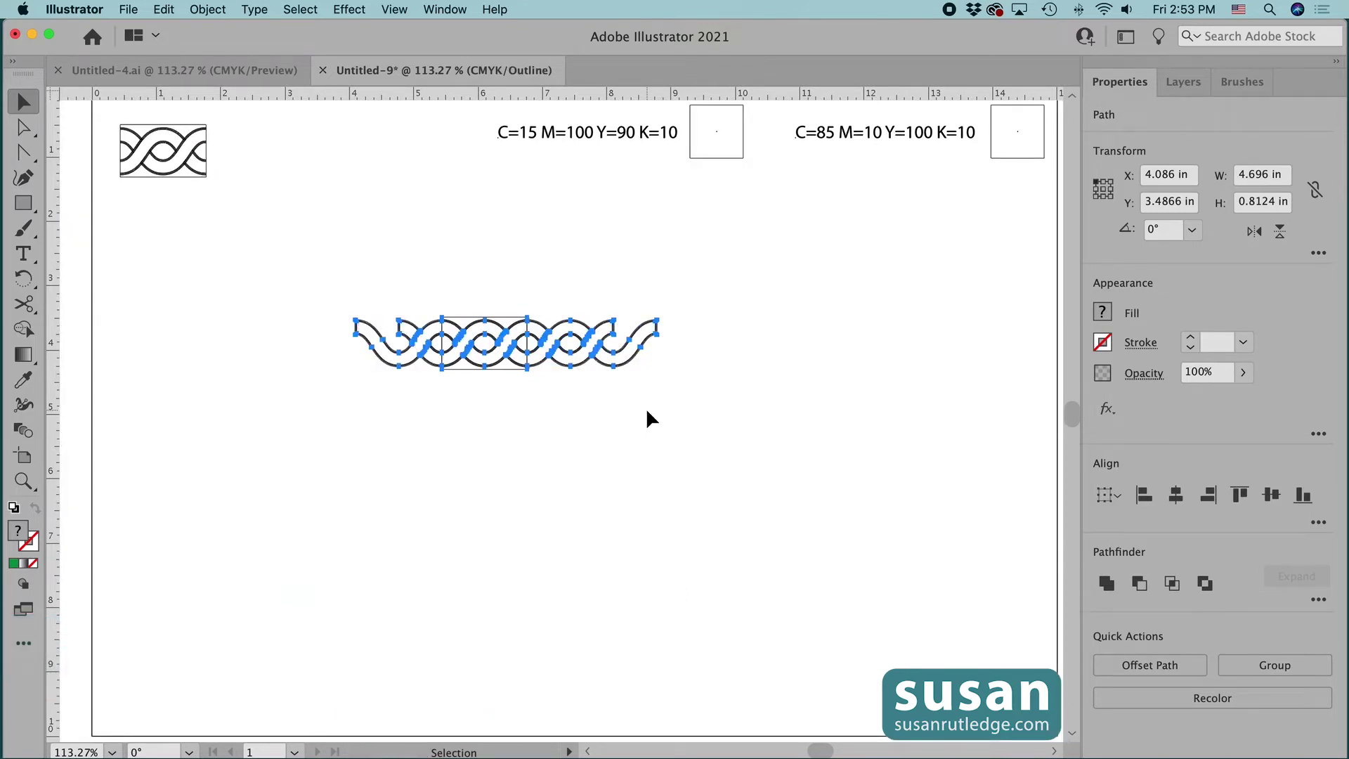
left_click_drag(536, 295, 678, 384)
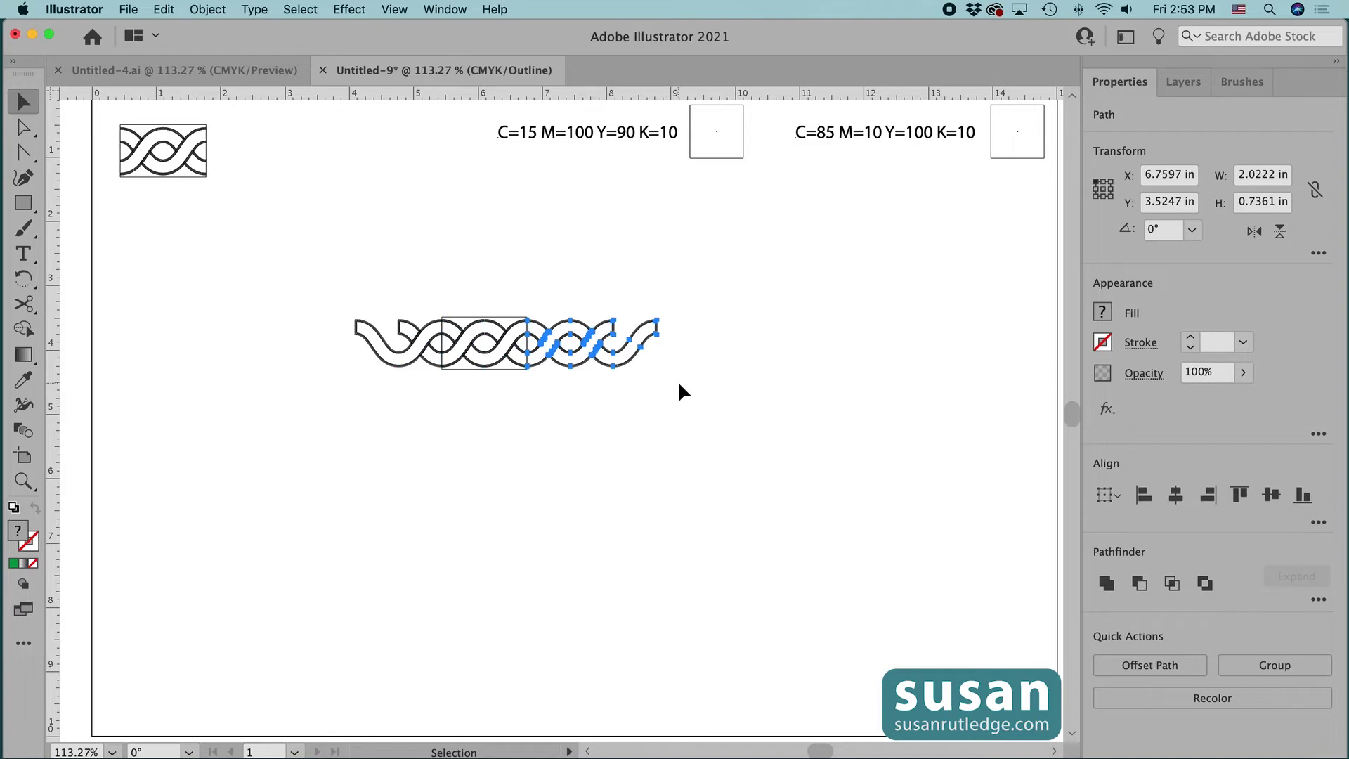
key("Delete")
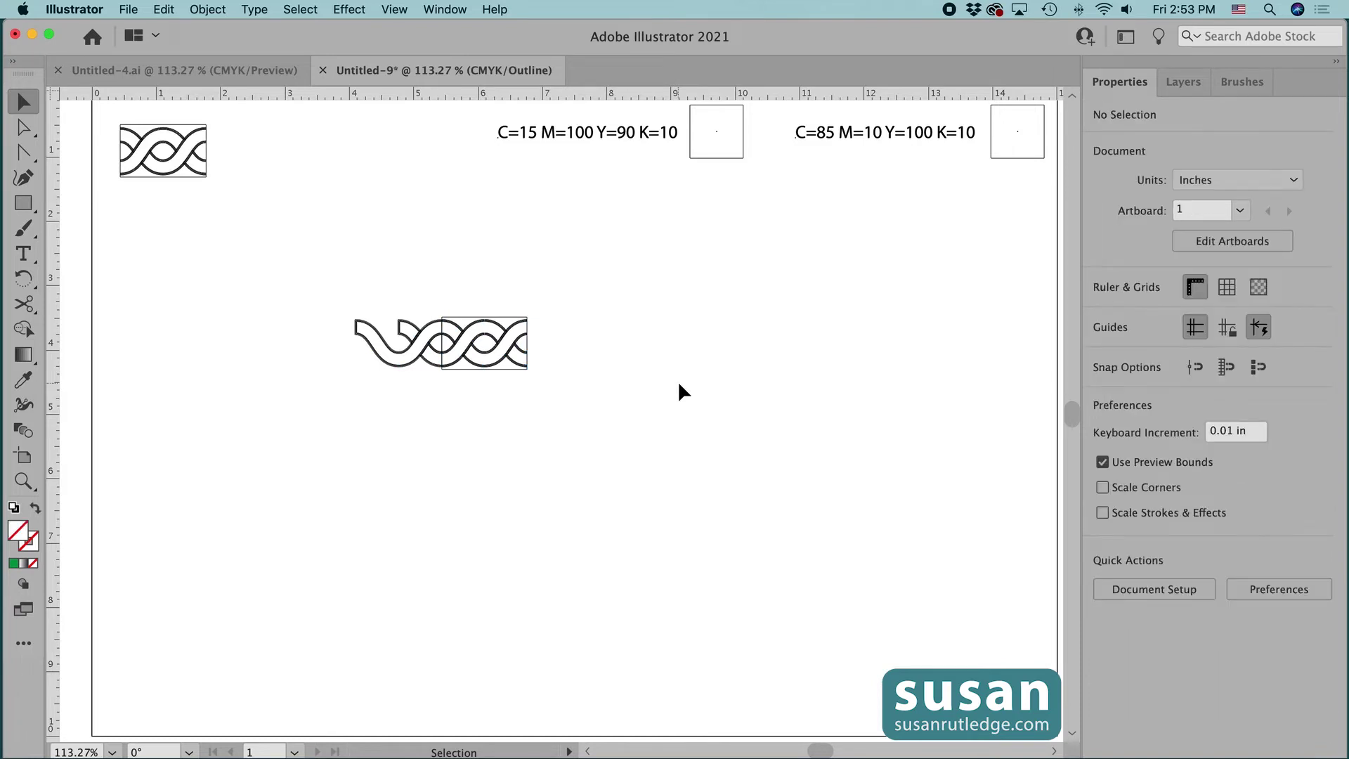
left_click_drag(329, 287, 436, 373)
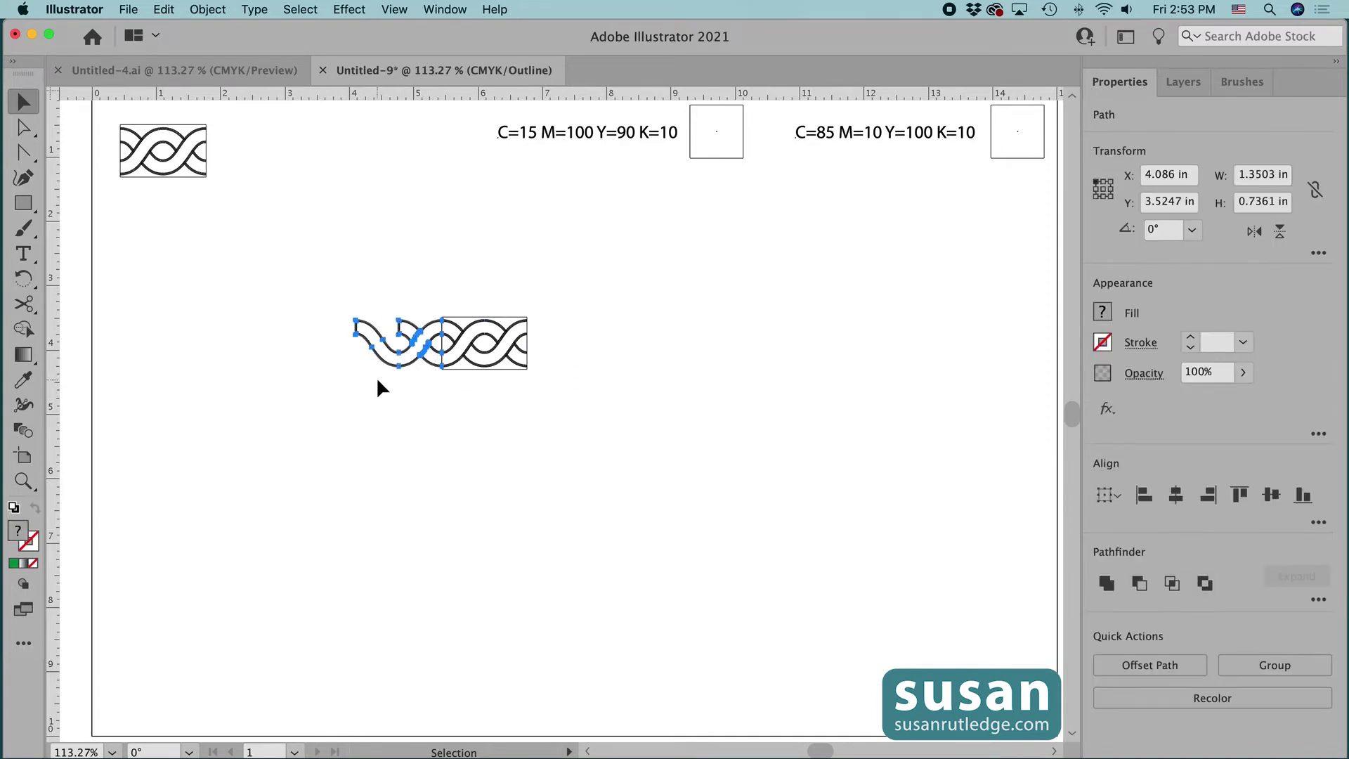
key("Delete")
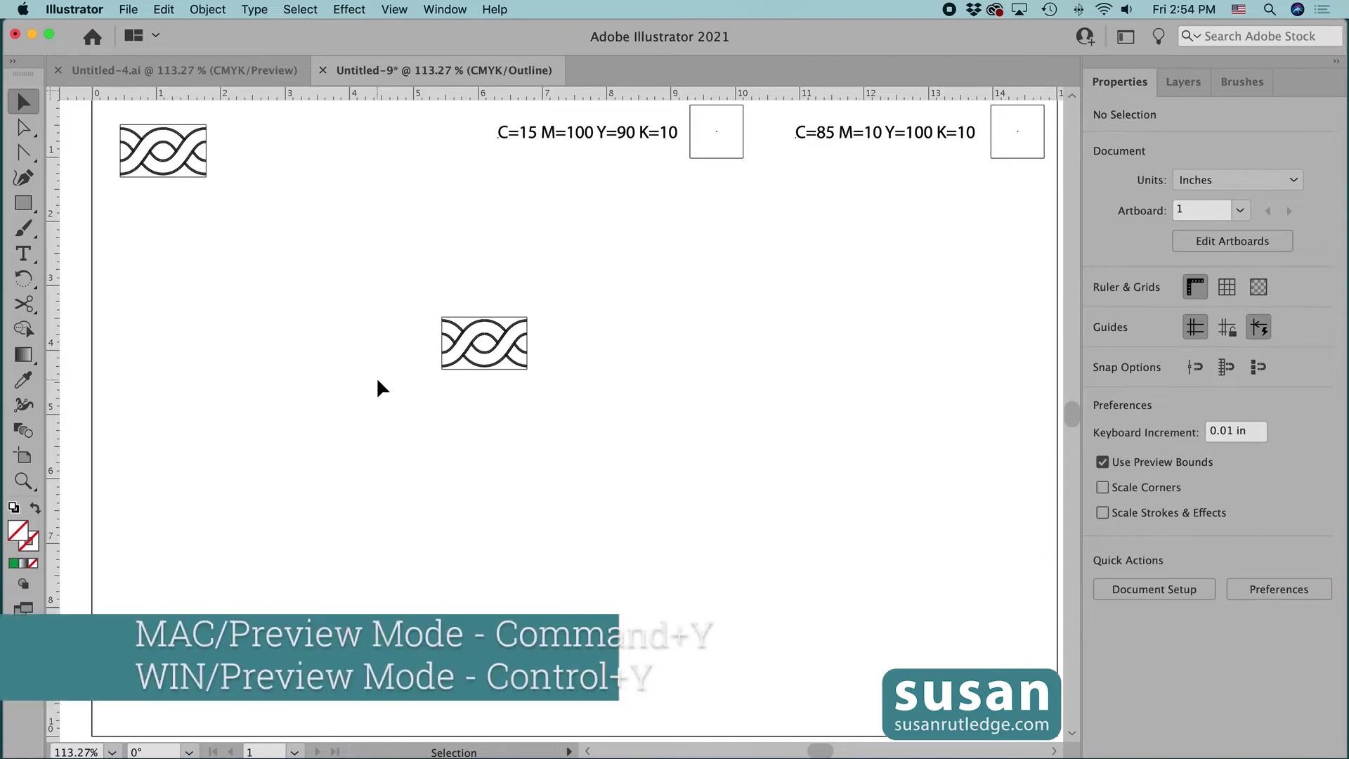
key("super+y")
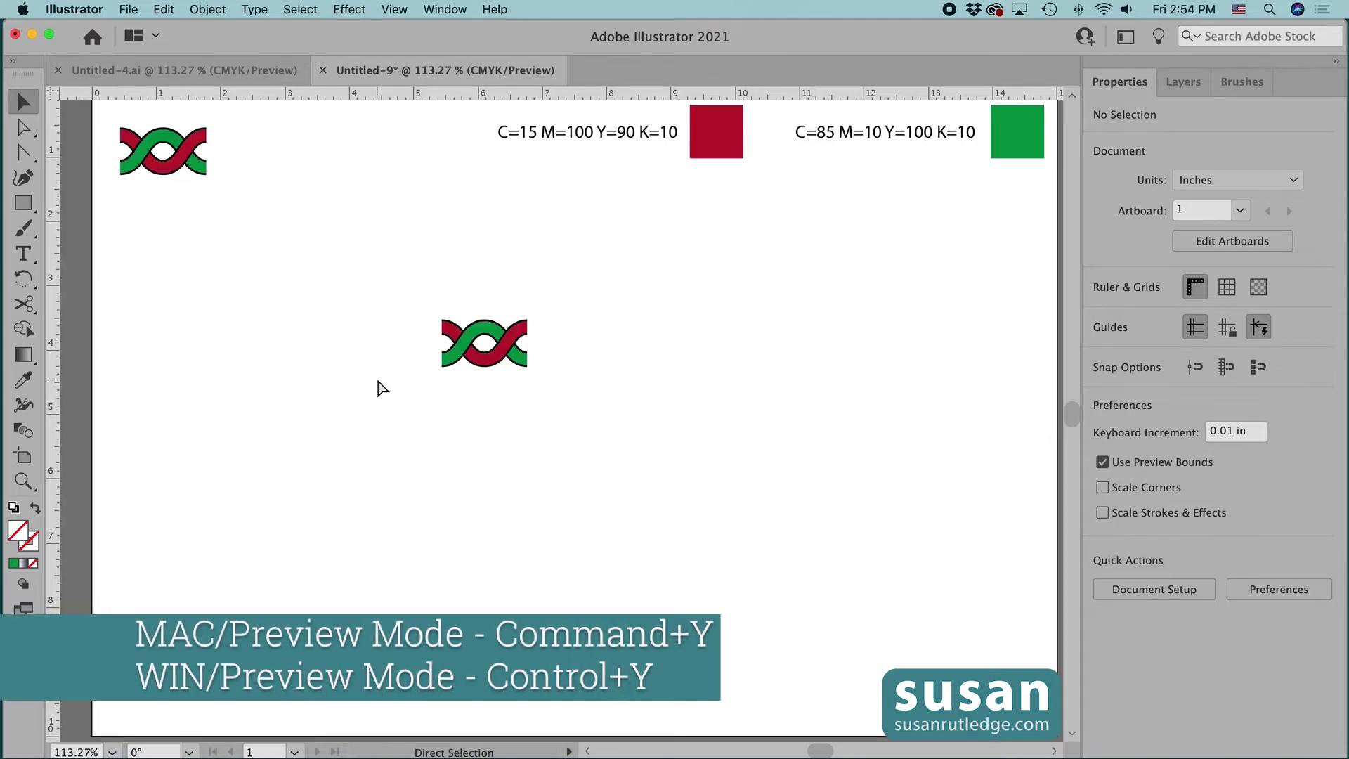
- Group the remaining braid unit with its bounding rectangle, and move it beside the sample braid at about X 2.38 in, Y 0.54 in
left_click_drag(413, 296, 580, 402)
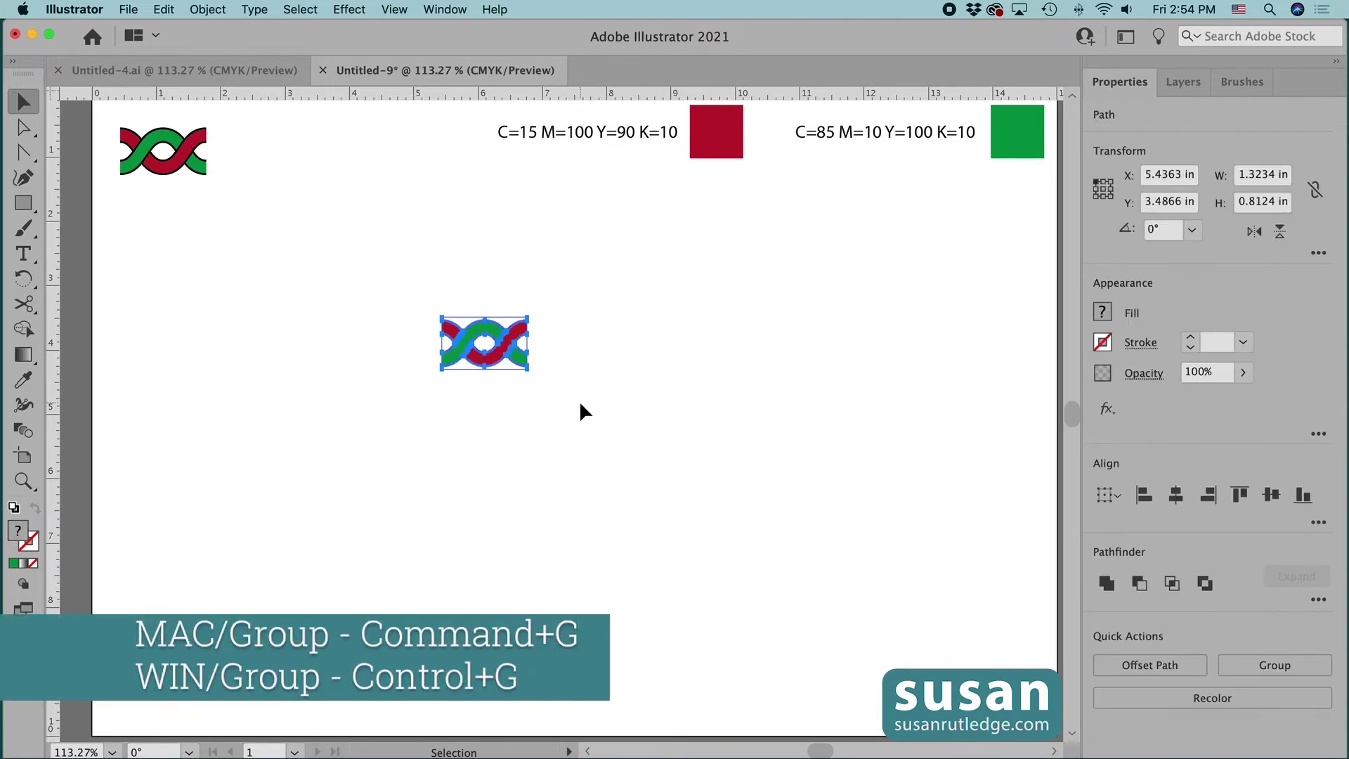
key("super+g")
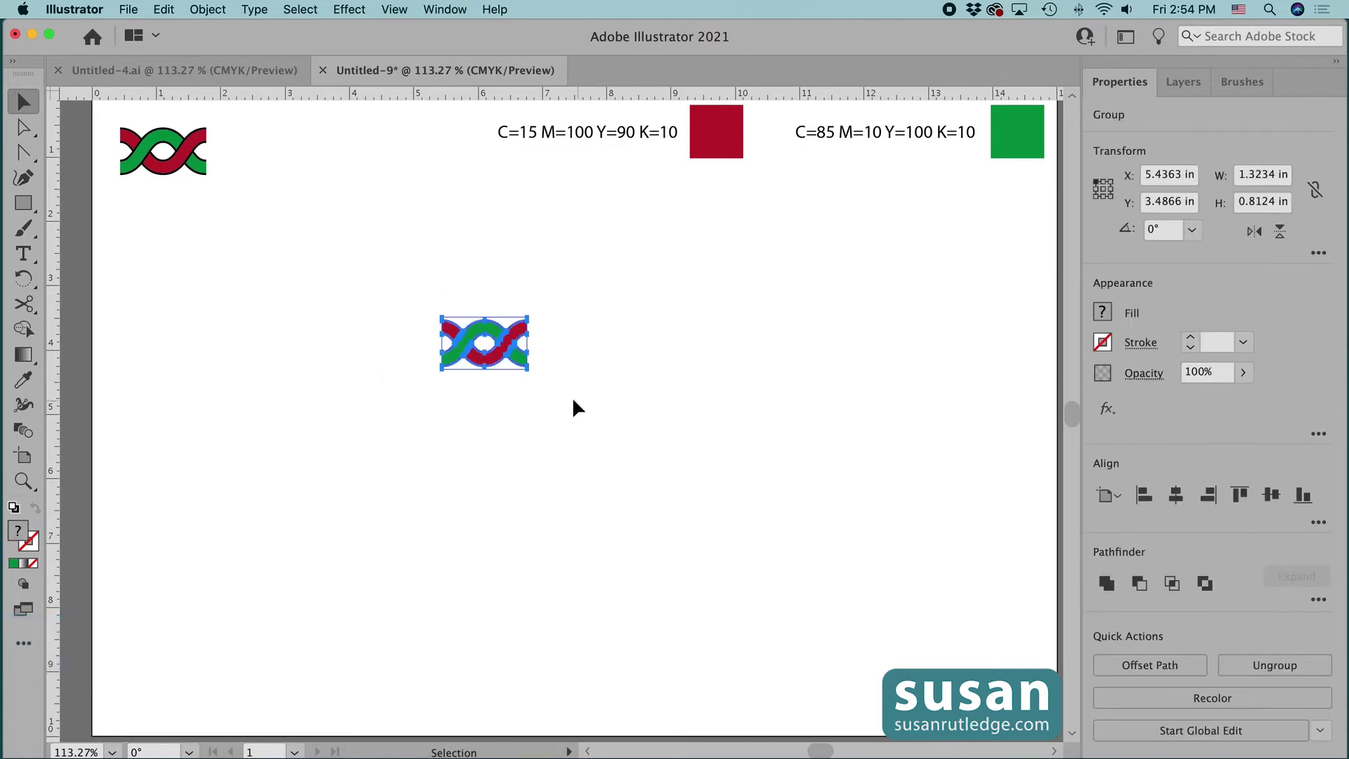
left_click_drag(485, 361, 289, 171)
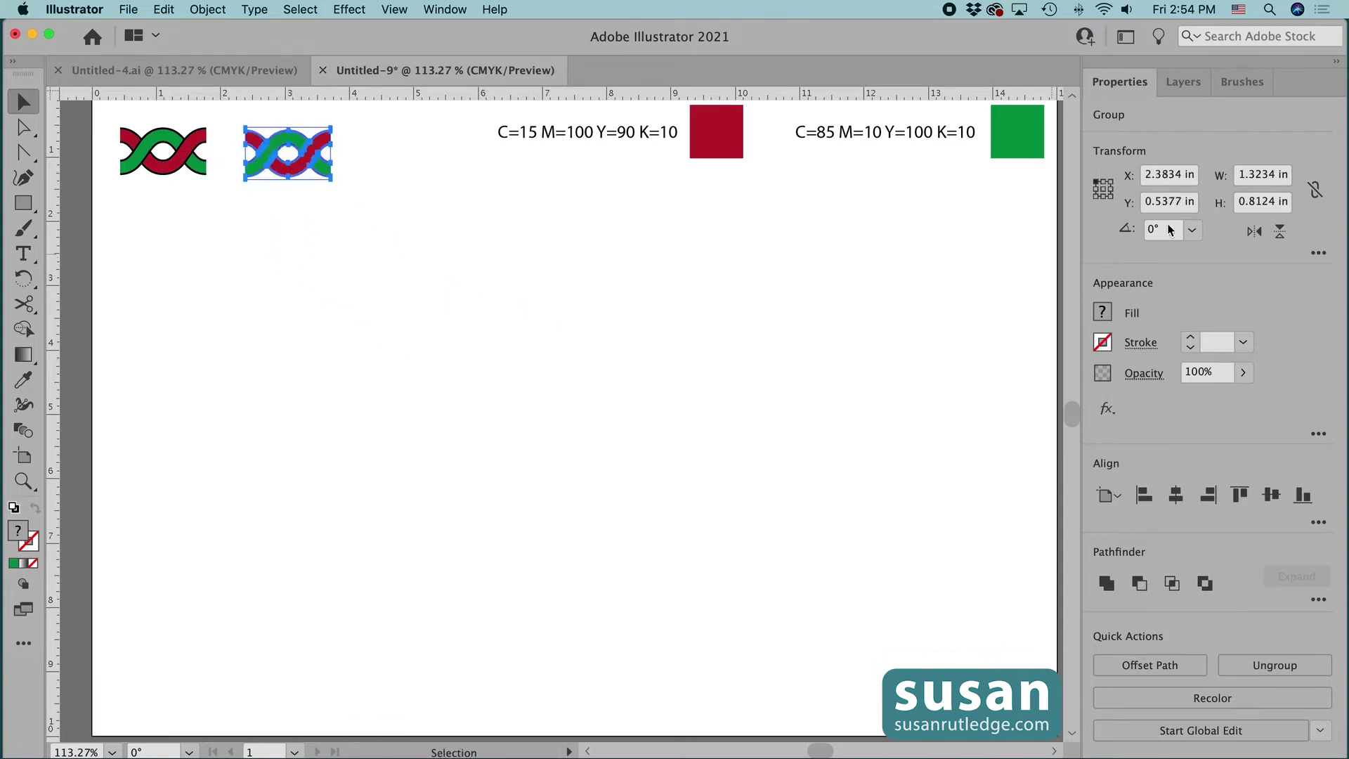
- Create a pattern brush from the grouped braid unit and name it Red Green Interlocking Brush
left_click(1239, 82)
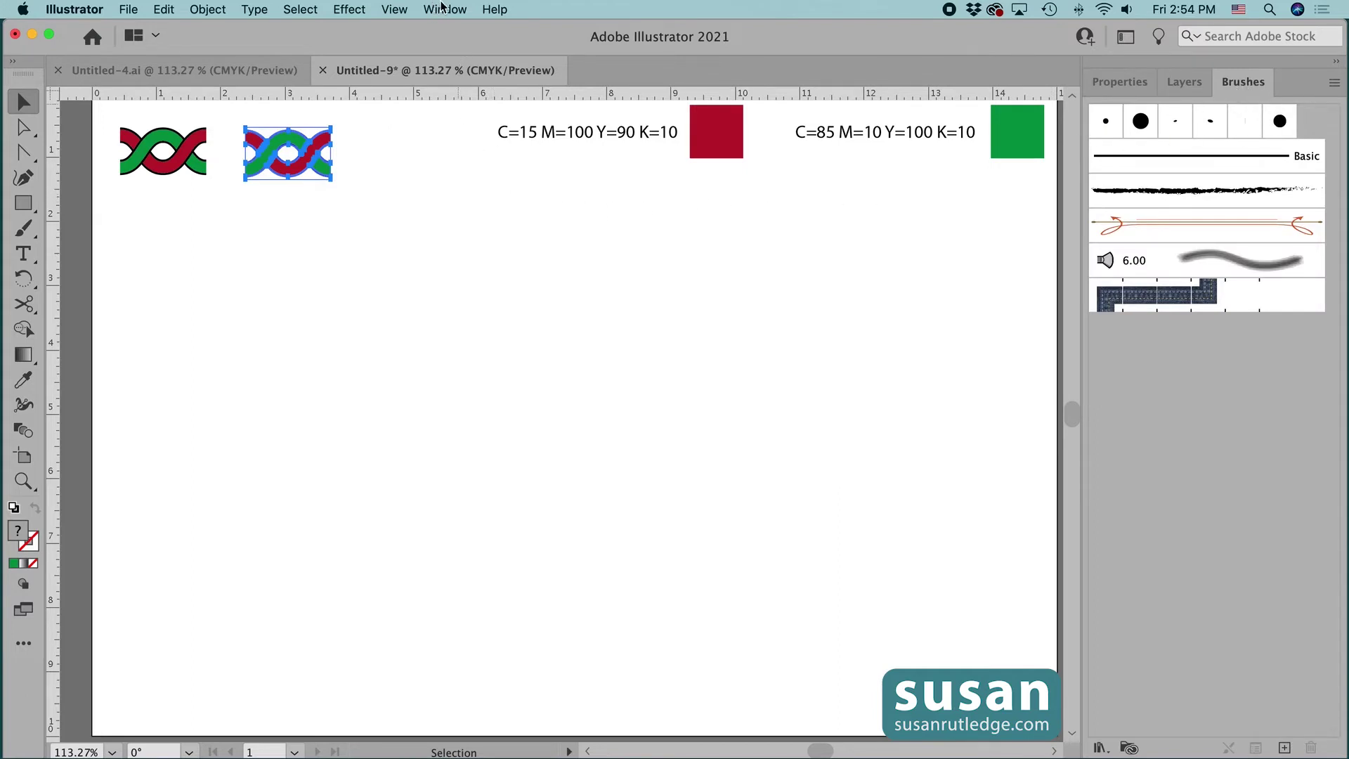
left_click(442, 9)
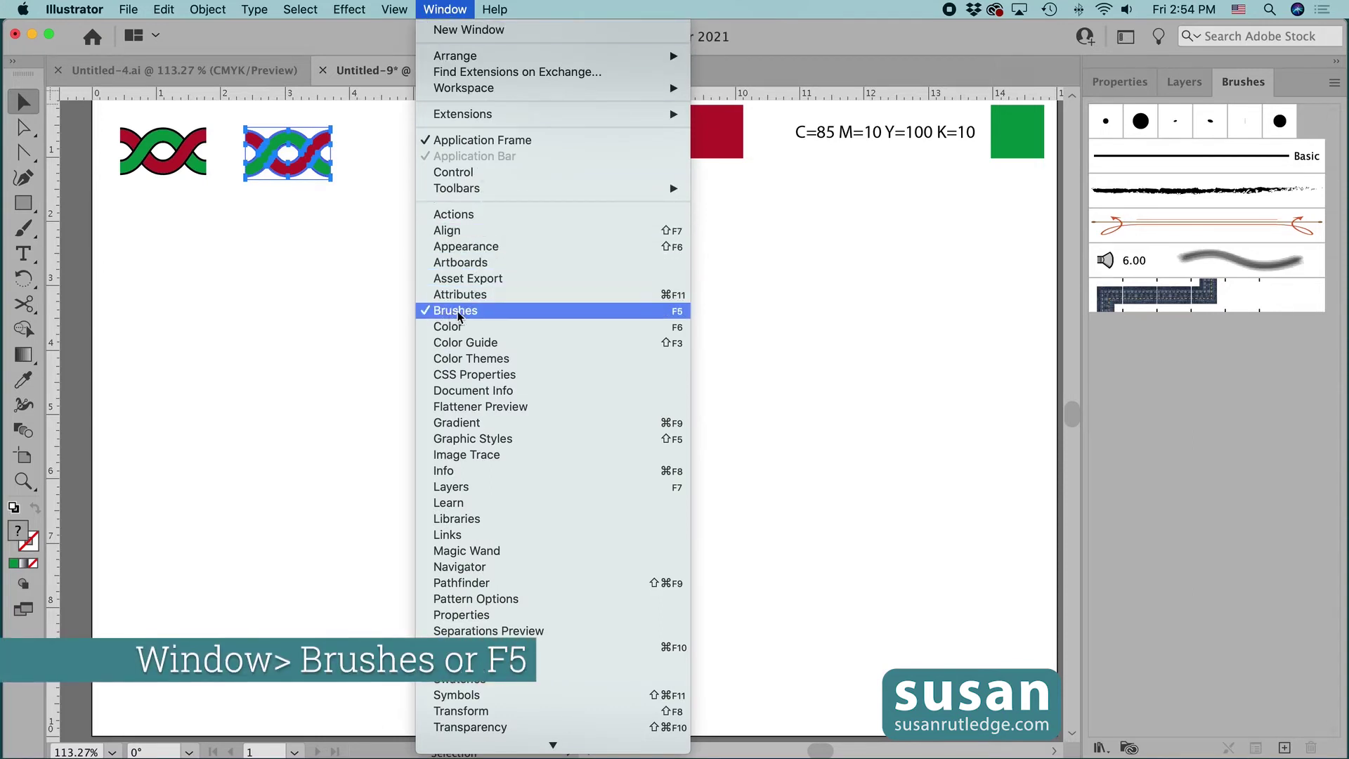
left_click(728, 310)
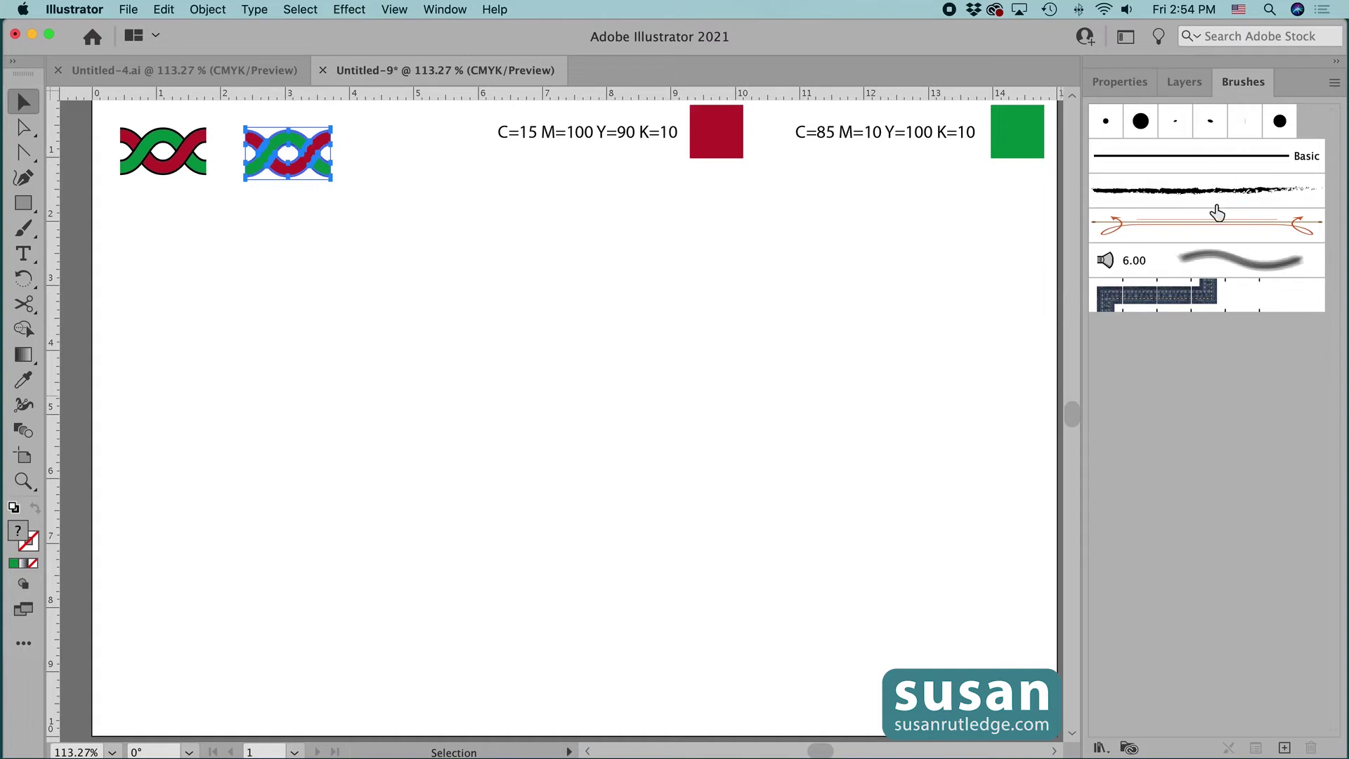
left_click(1284, 749)
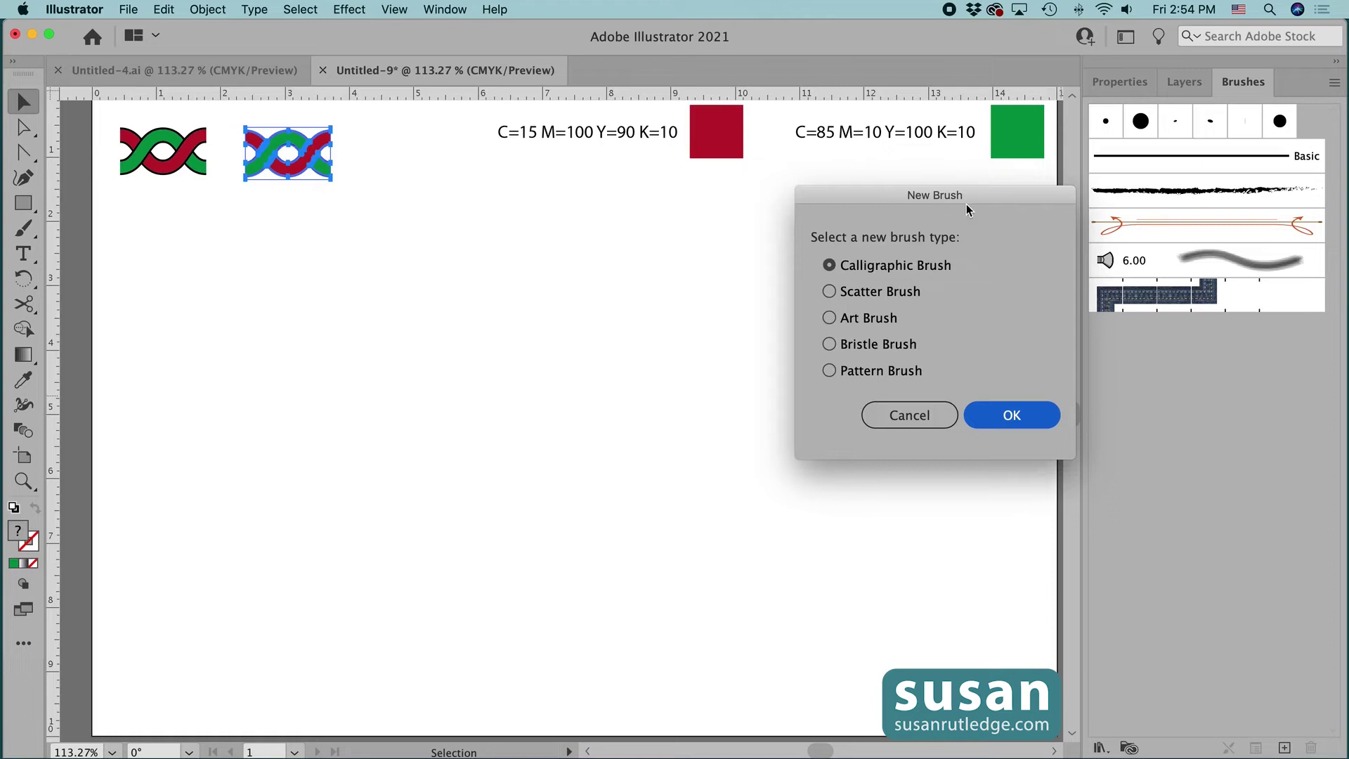
left_click(830, 371)
left_click(1012, 415)
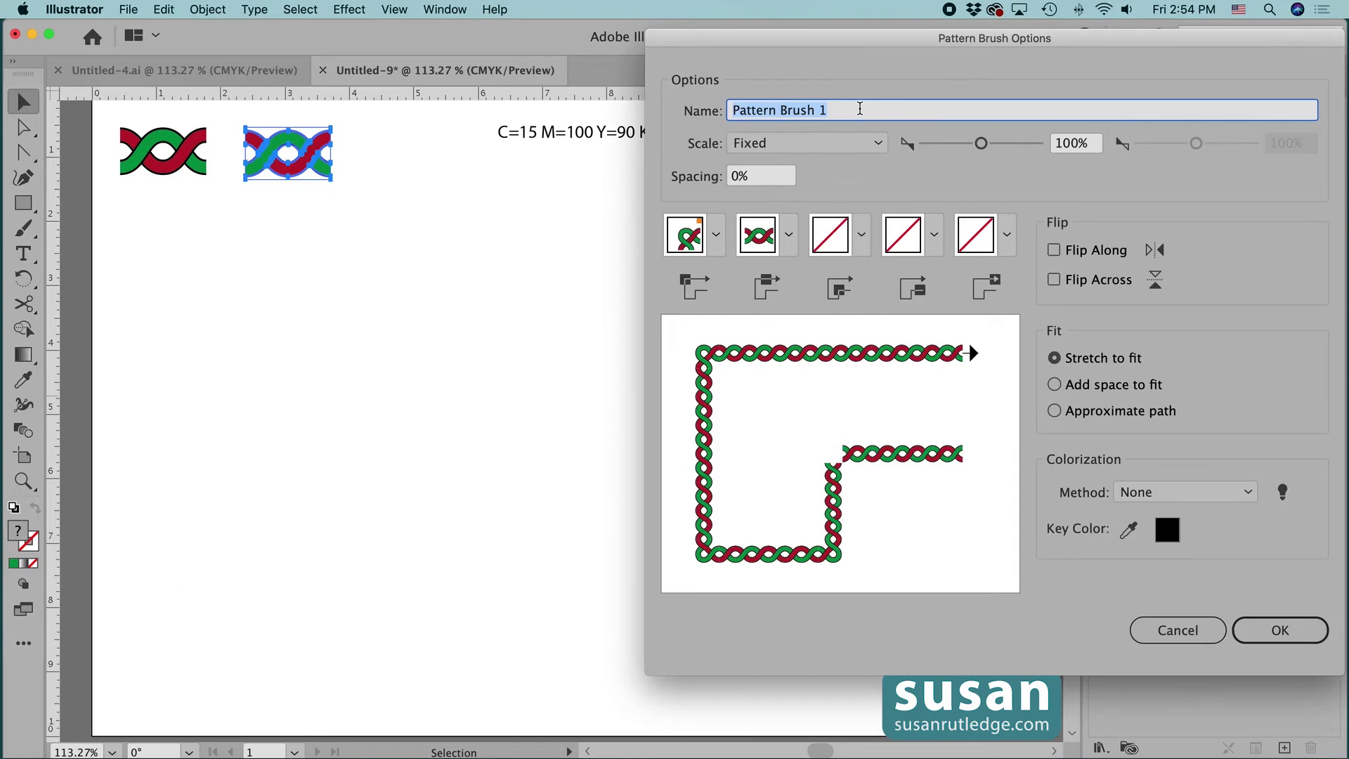
type("Red G")
type("re")
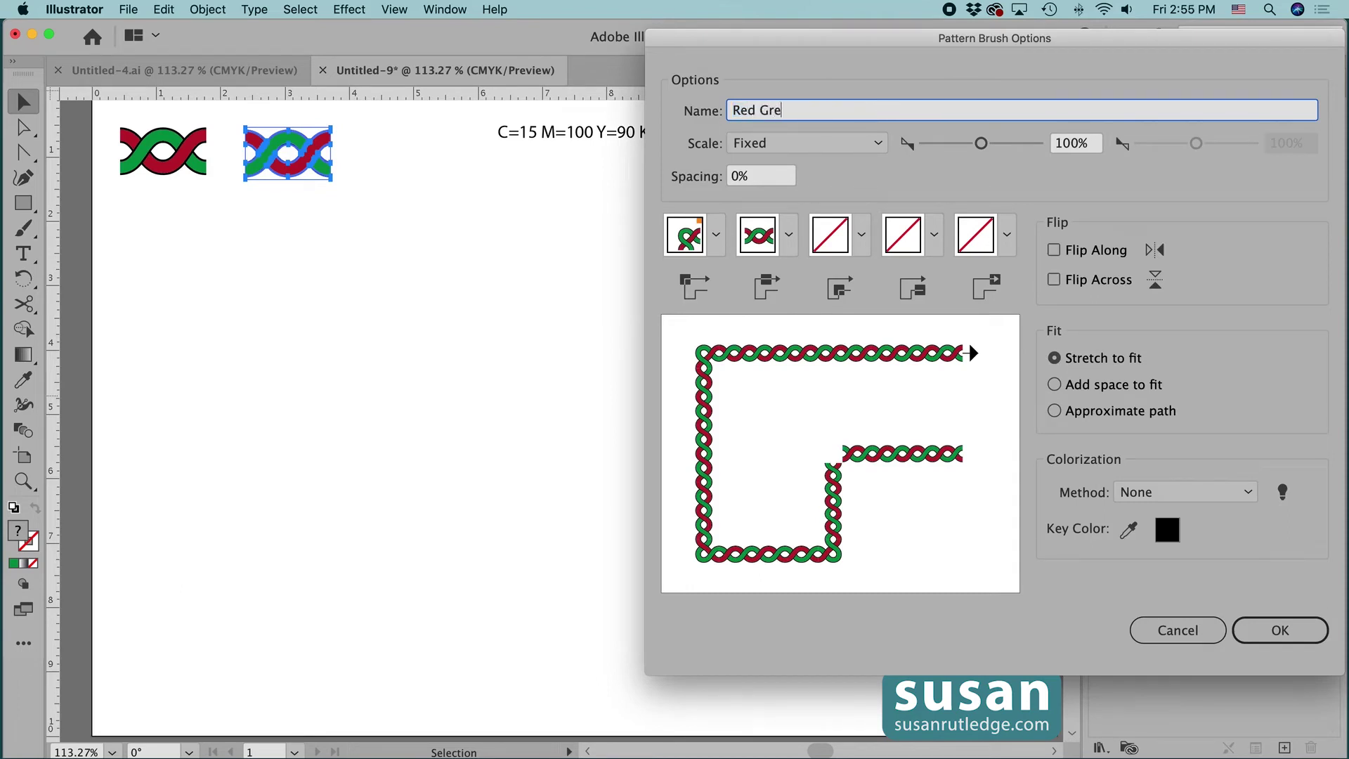
type("en Interlocking Brush")
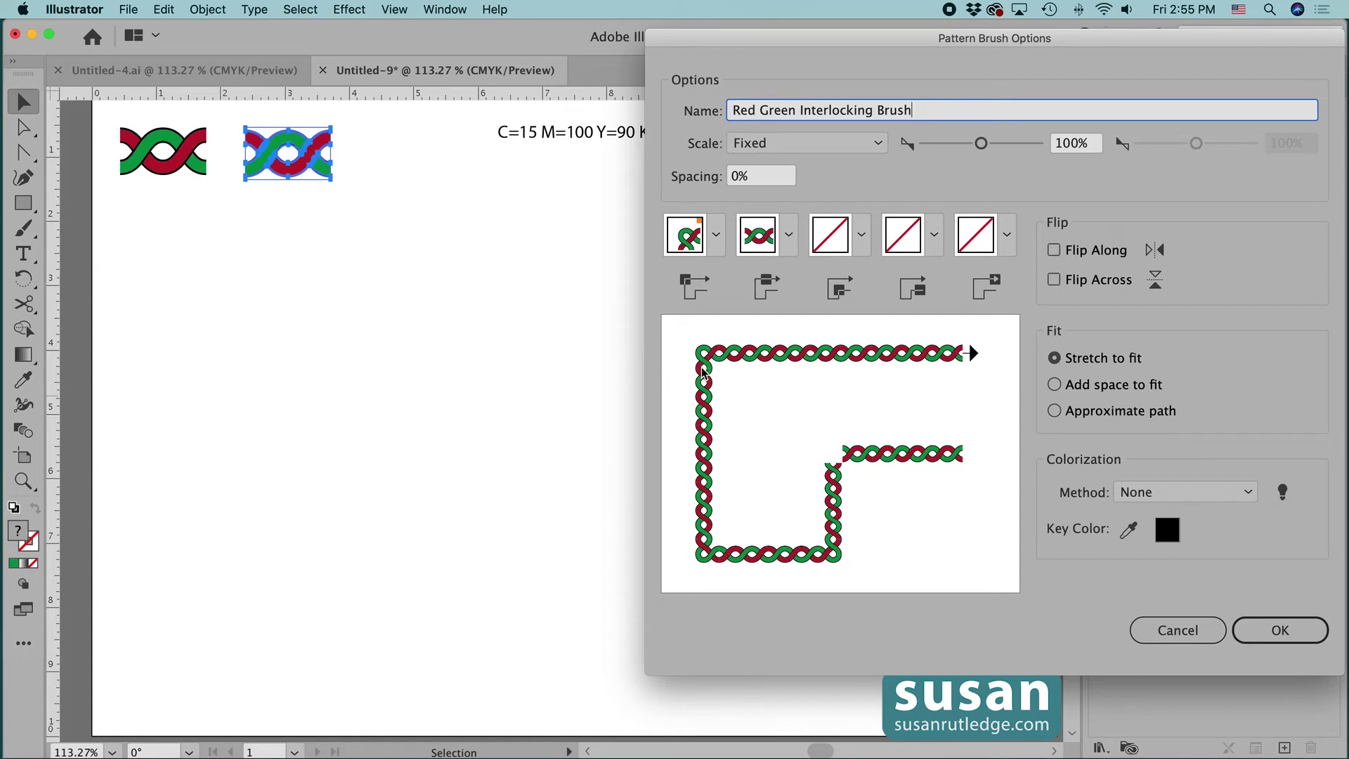
- Try the Auto-Centered outer corner tile for the new brush, and switch it back to Auto-Sliced
left_click(717, 241)
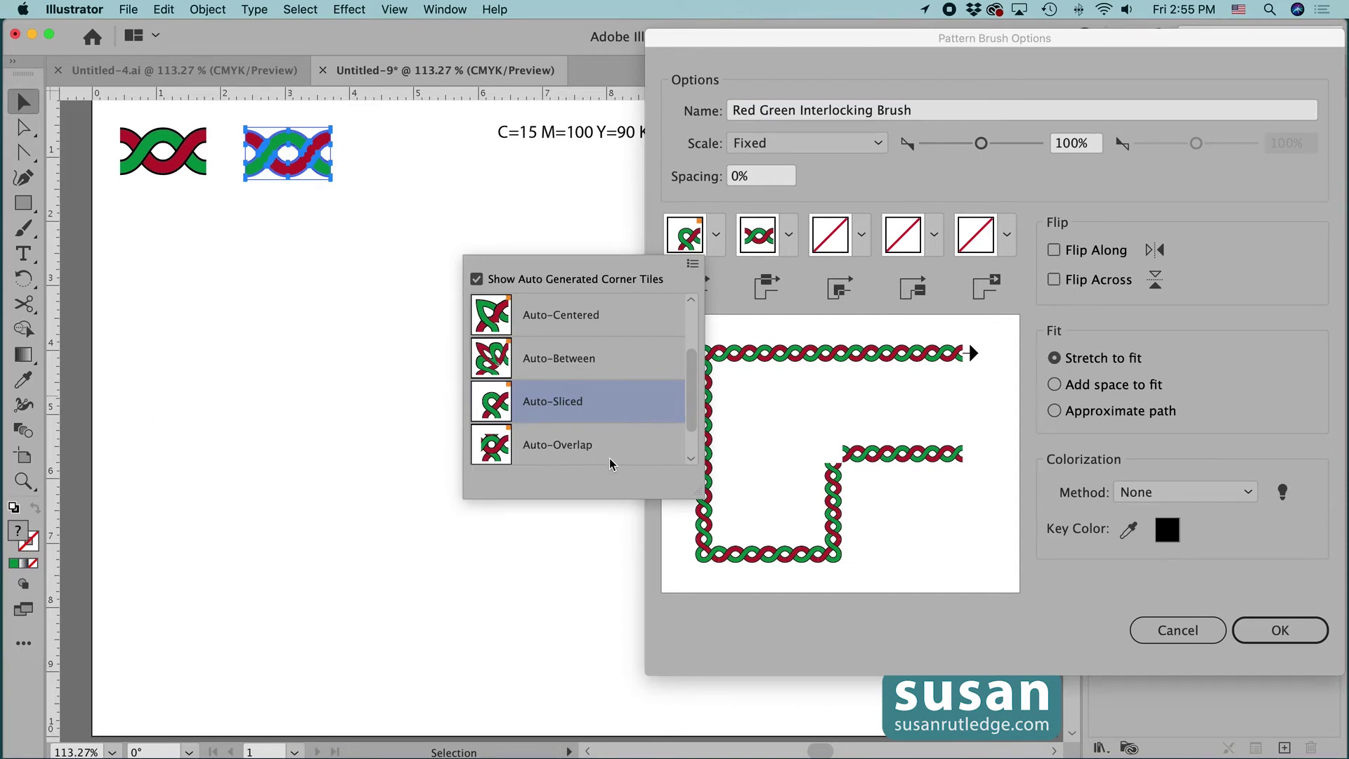
left_click(606, 322)
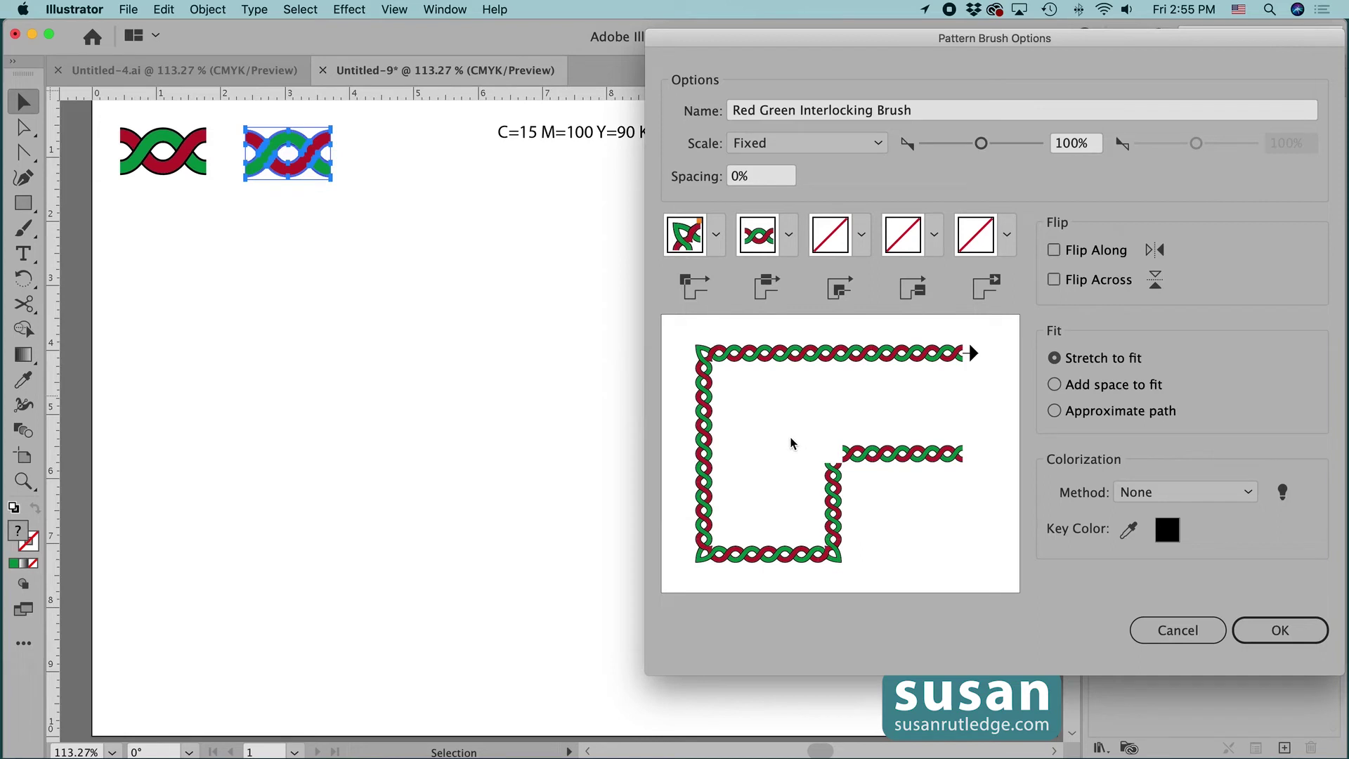
left_click(717, 235)
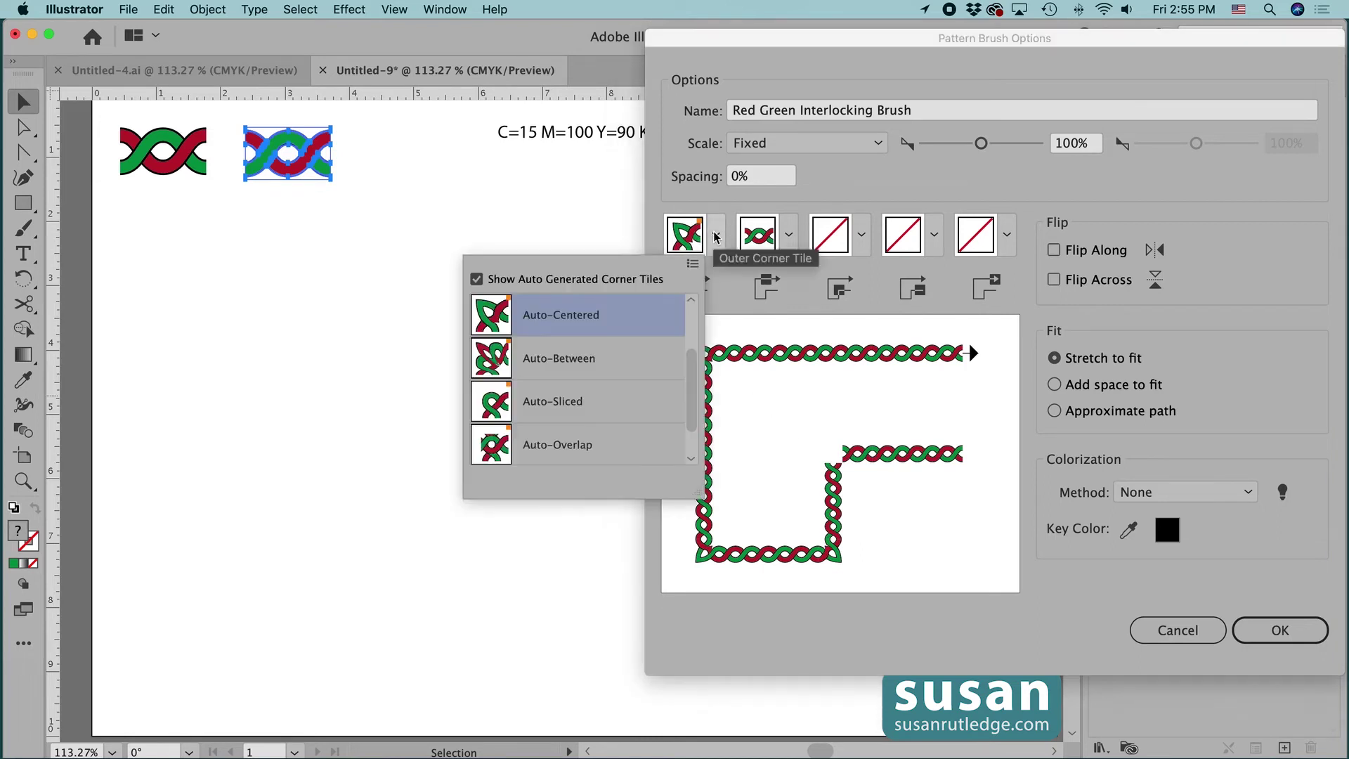
left_click(593, 415)
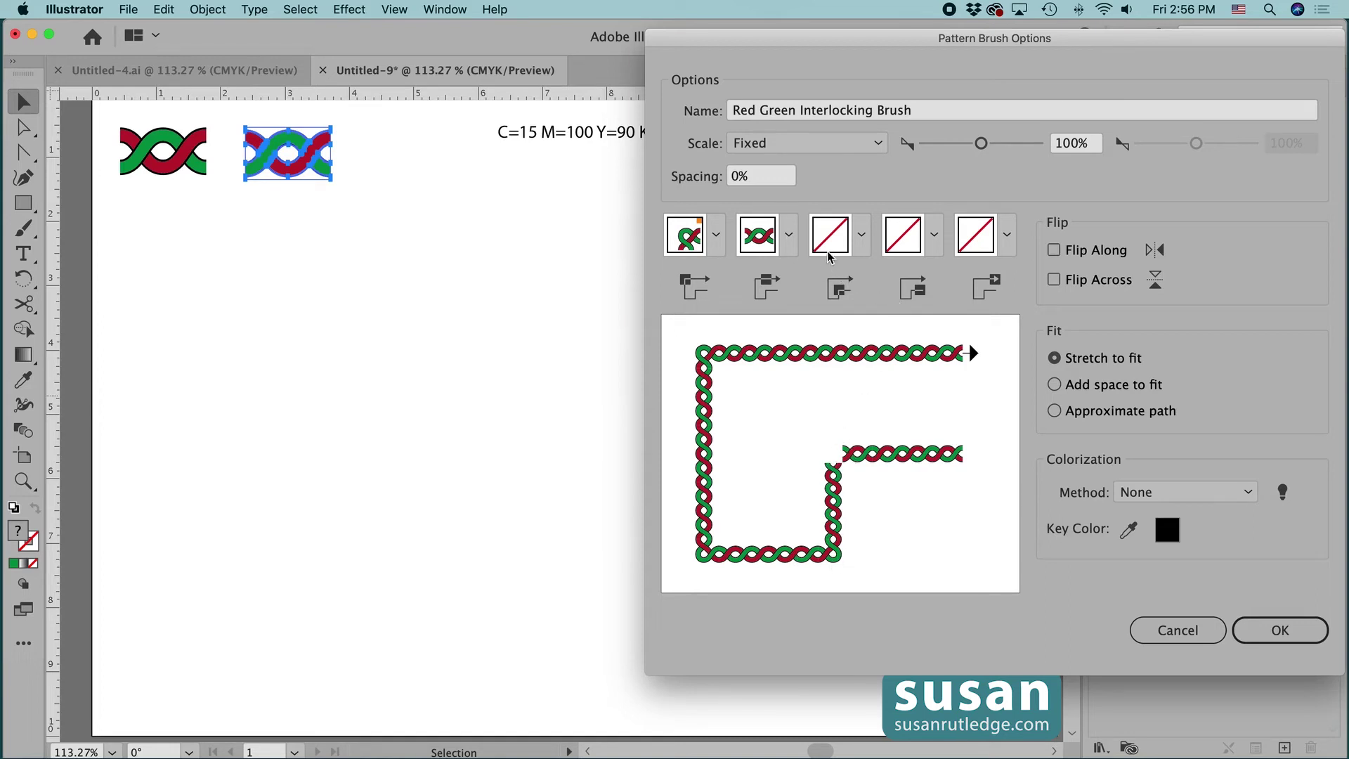
- Set the brush's inner corner tile to Auto-Sliced, and save the pattern brush
left_click(862, 236)
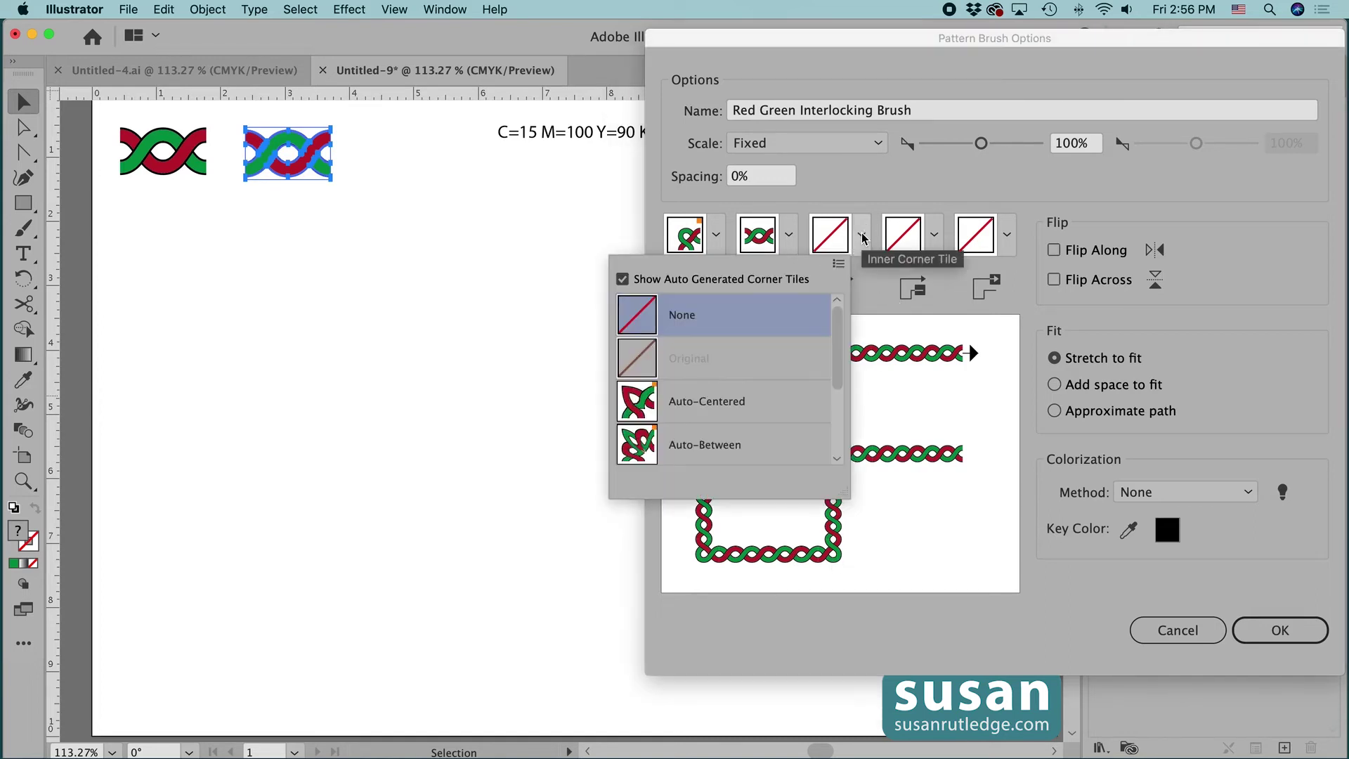
left_click_drag(838, 359, 836, 404)
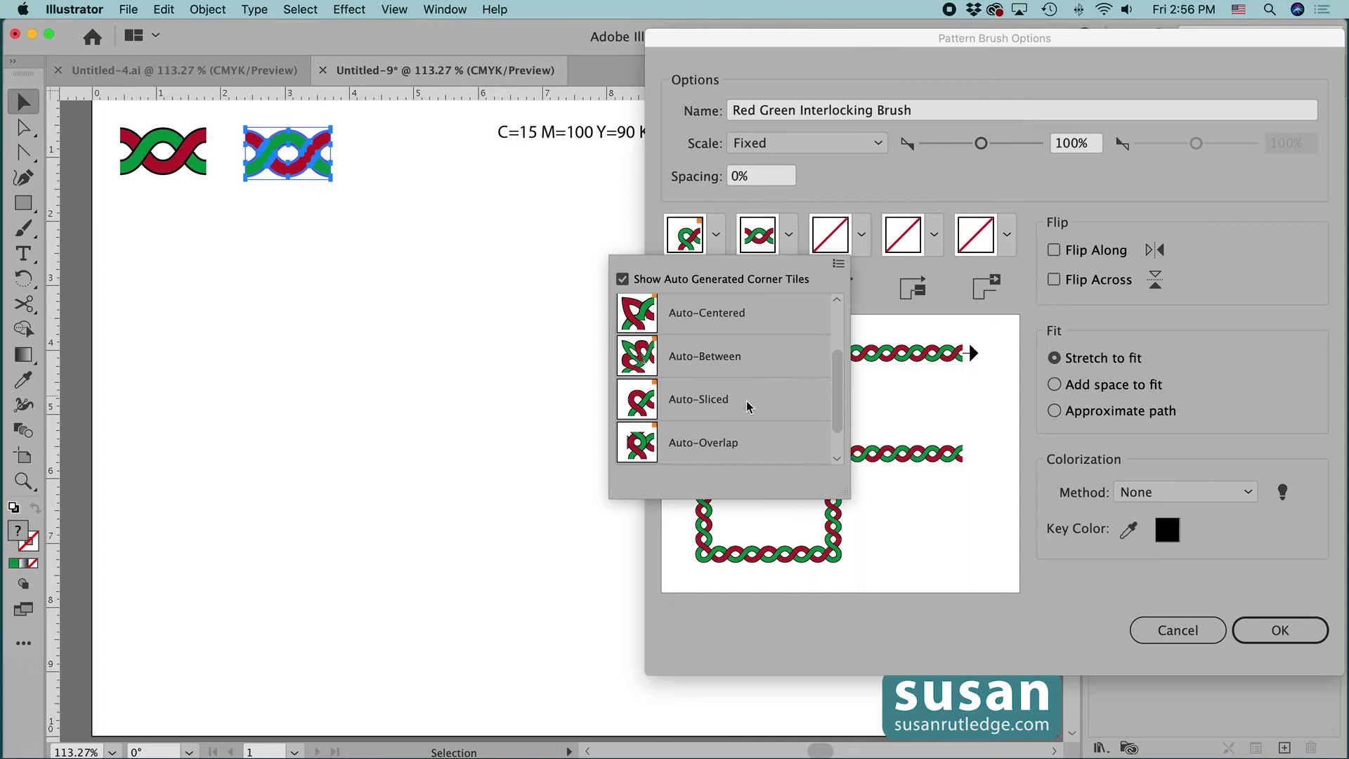
left_click(640, 406)
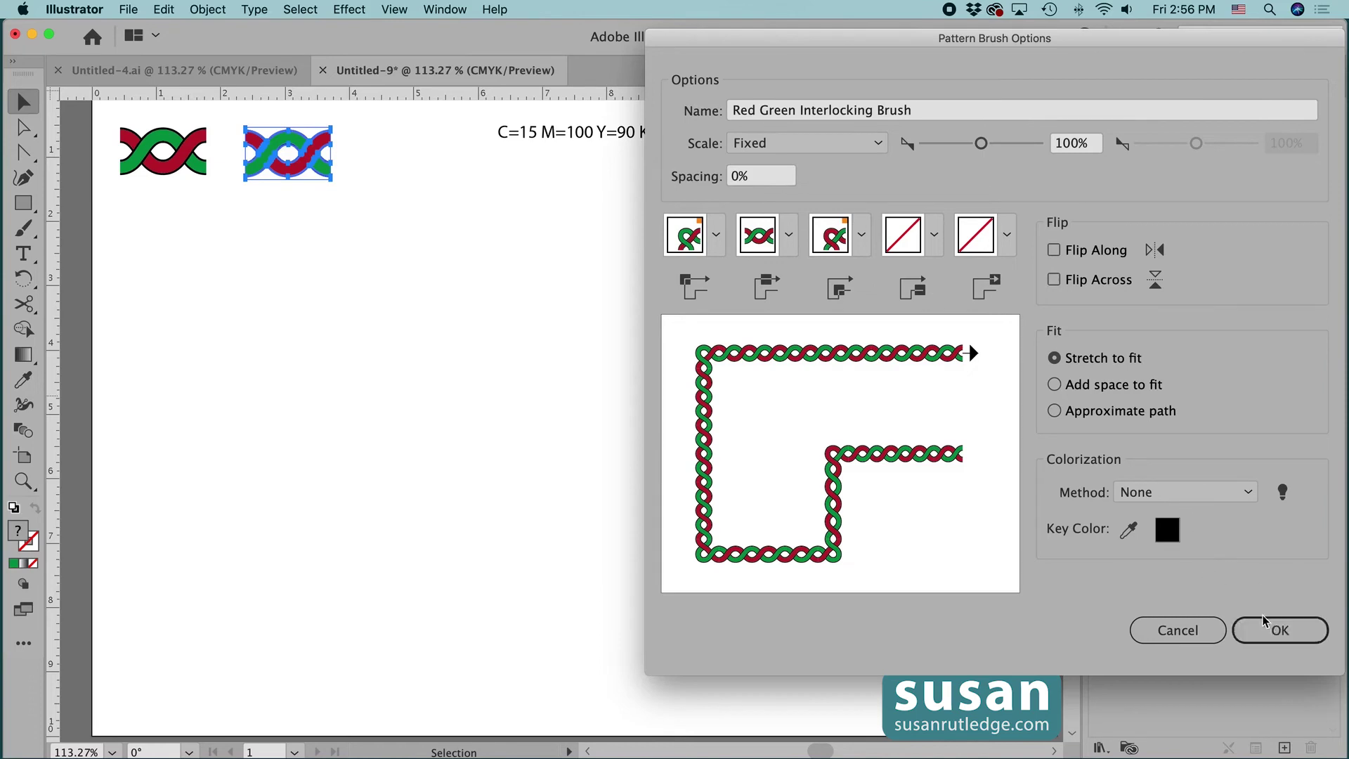
left_click(1276, 632)
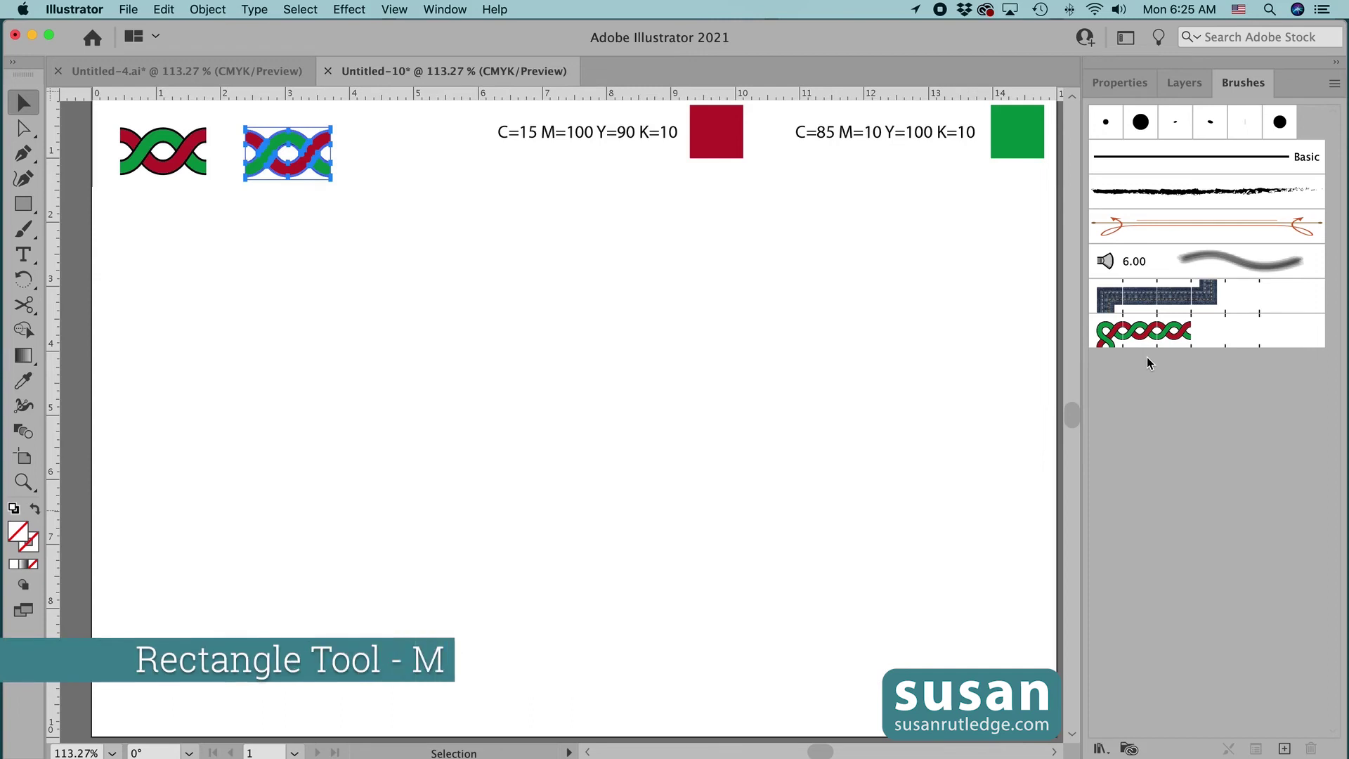
- Draw a rectangle about 9.3 by 4.3 in on the artboard, apply the braid pattern brush to it, and deselect it
key("m")
mouse_move(290, 285)
left_mouse_down()
mouse_move(717, 354)
mouse_move(907, 529)
mouse_move(904, 568)
mouse_move(893, 563)
left_mouse_up()
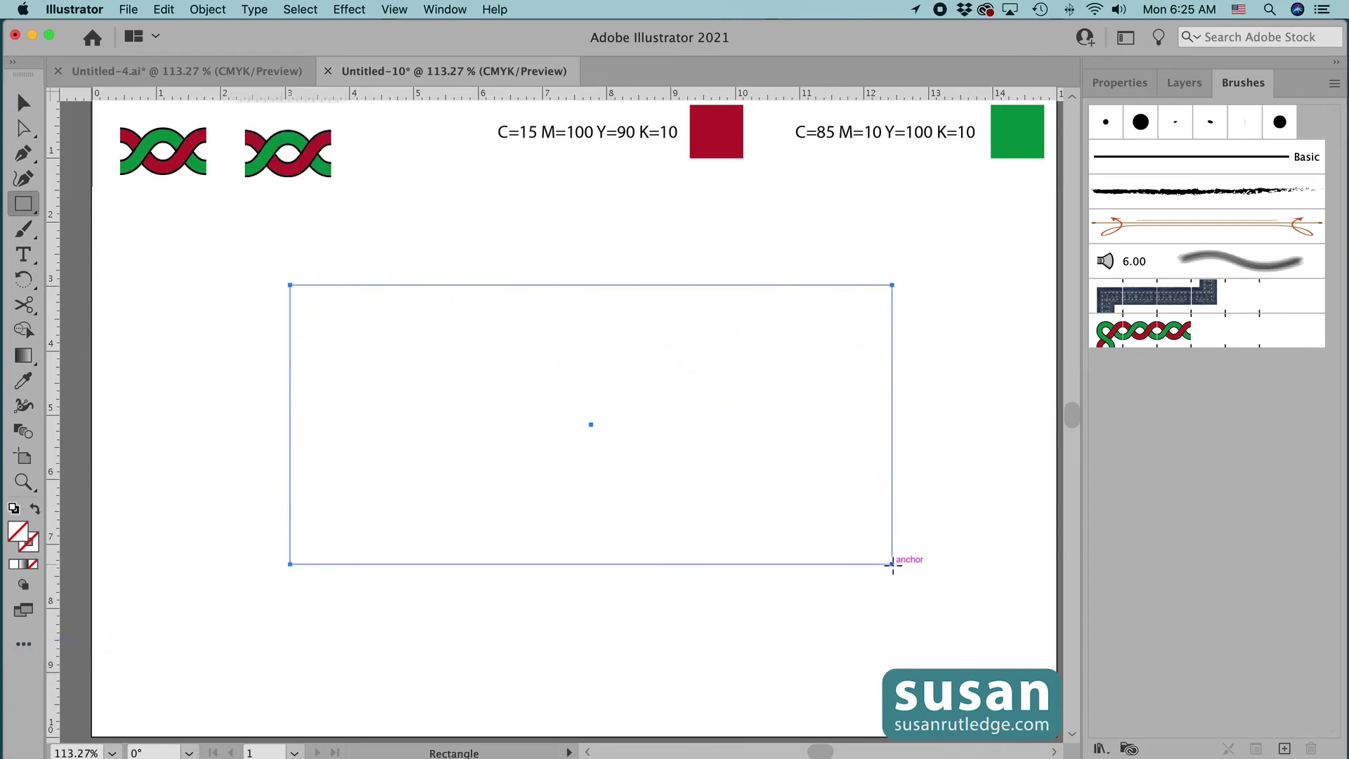
left_click(1153, 339)
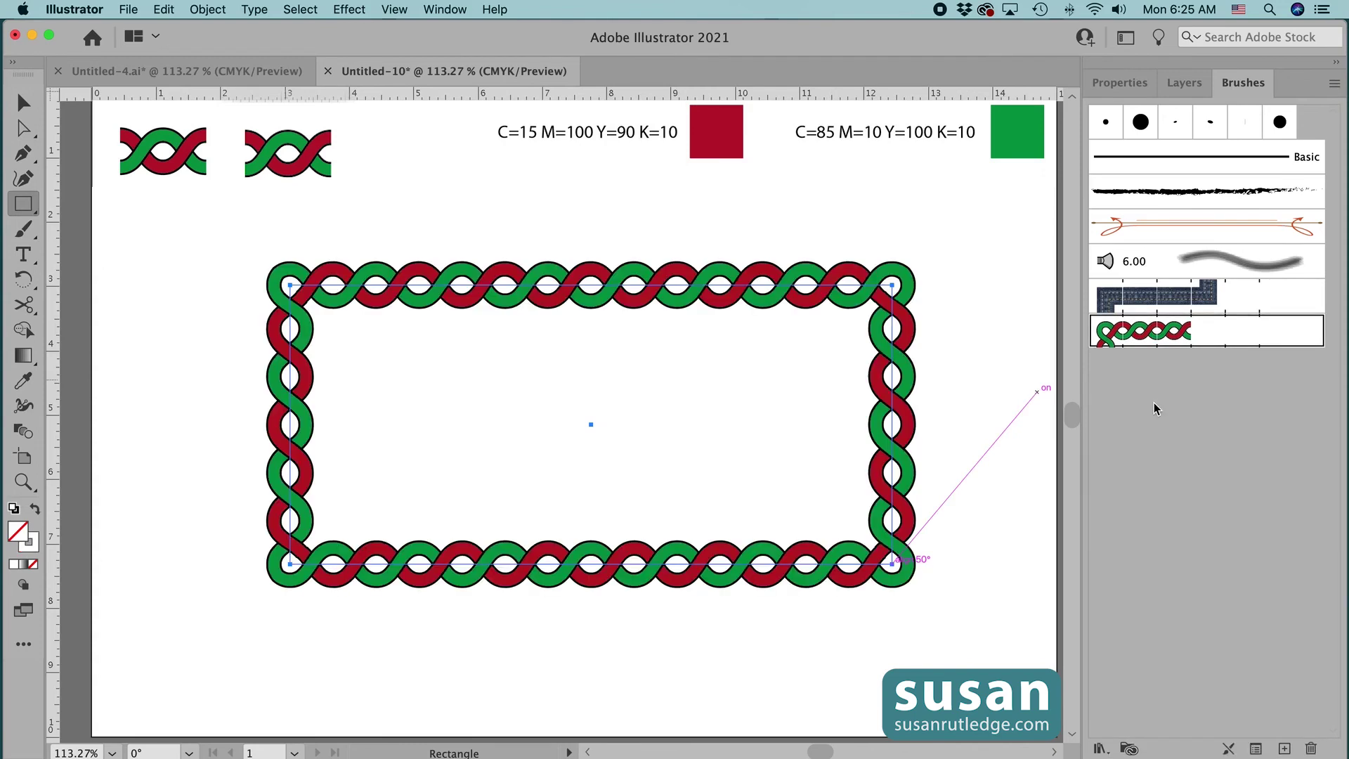
key("v")
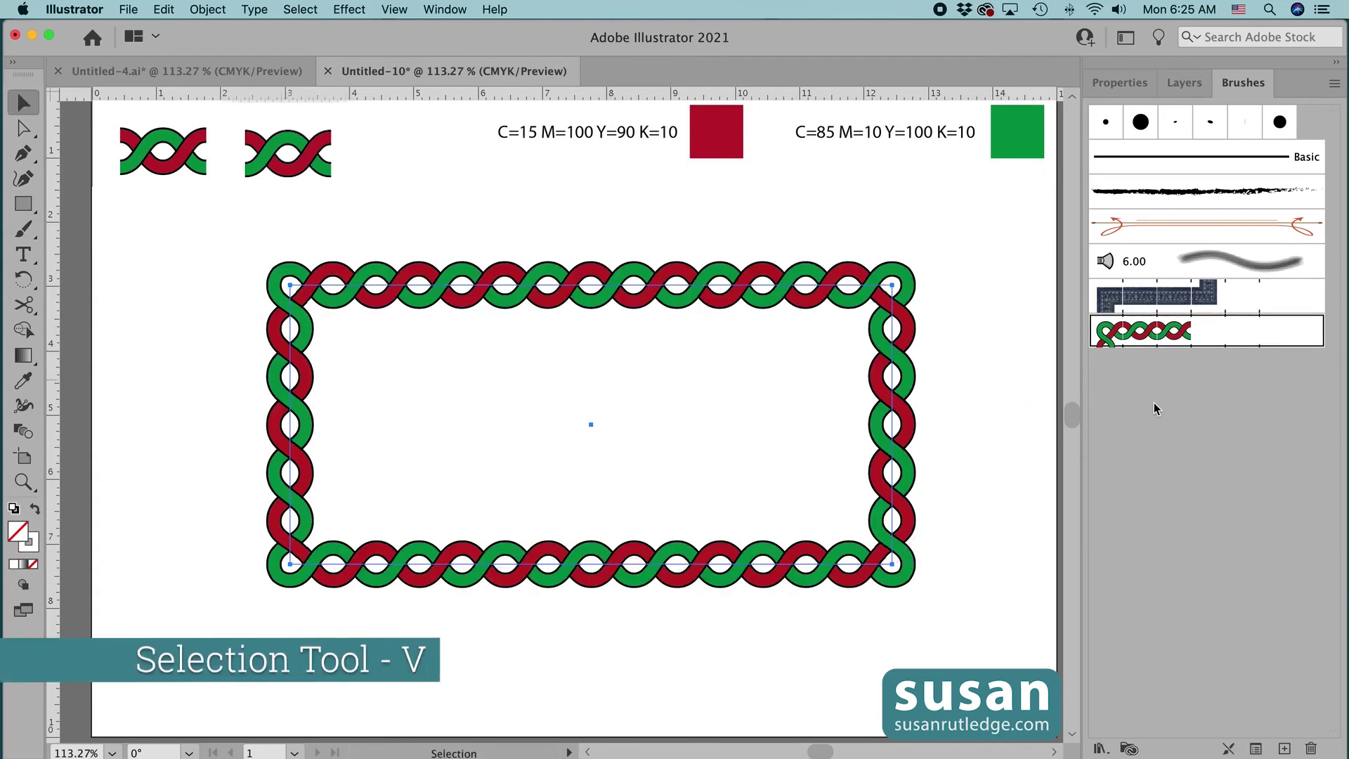
left_click(960, 361)
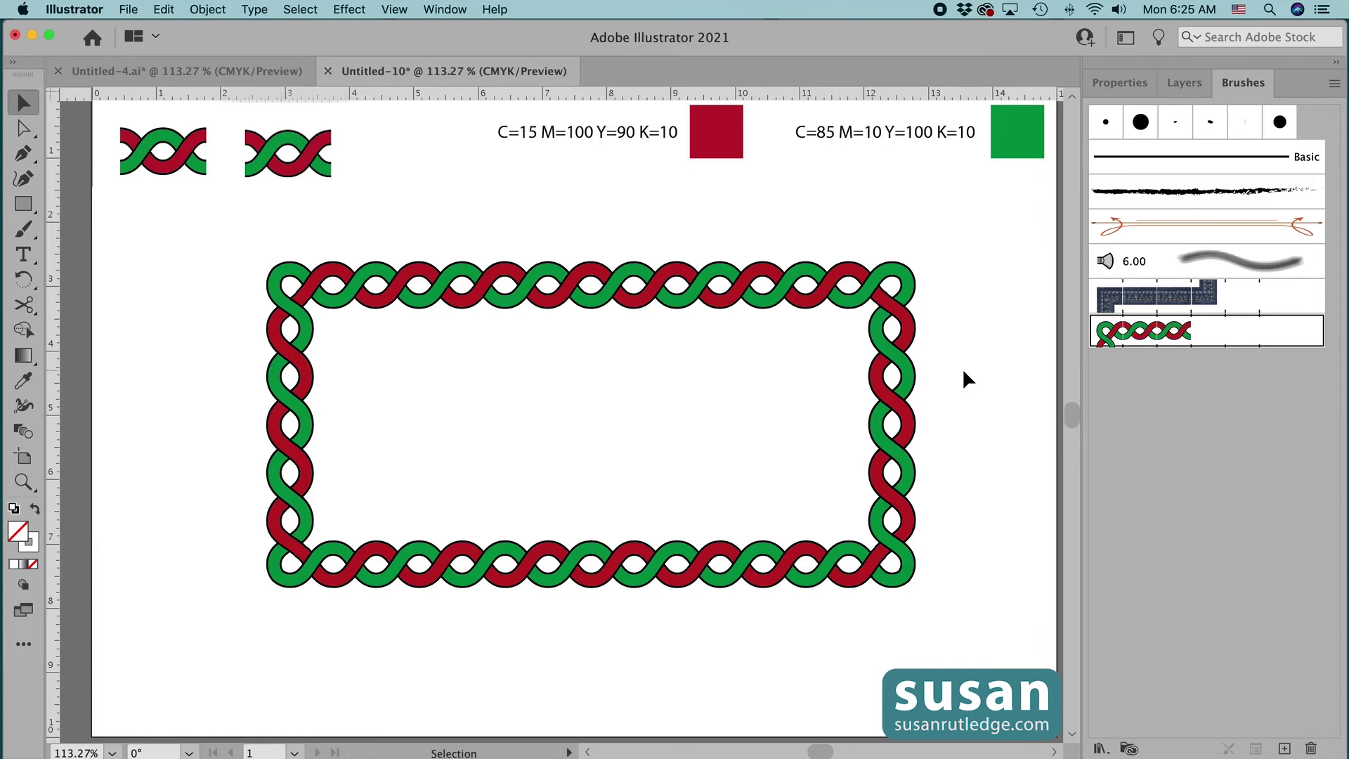
- Change the braid brush's outer corner tile to Auto-Centered, and apply the change to the existing rectangle's stroke
left_click(694, 286)
left_click(693, 288)
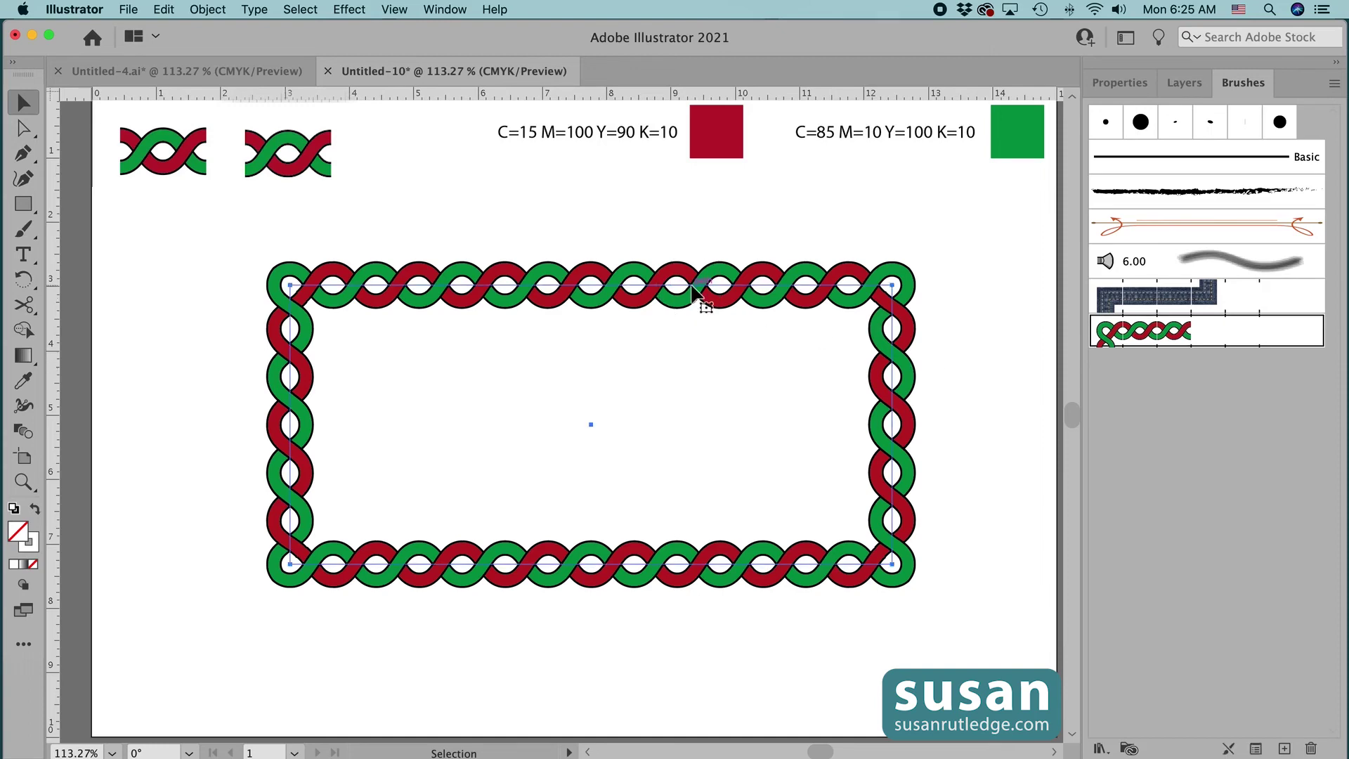
double_click(1113, 338)
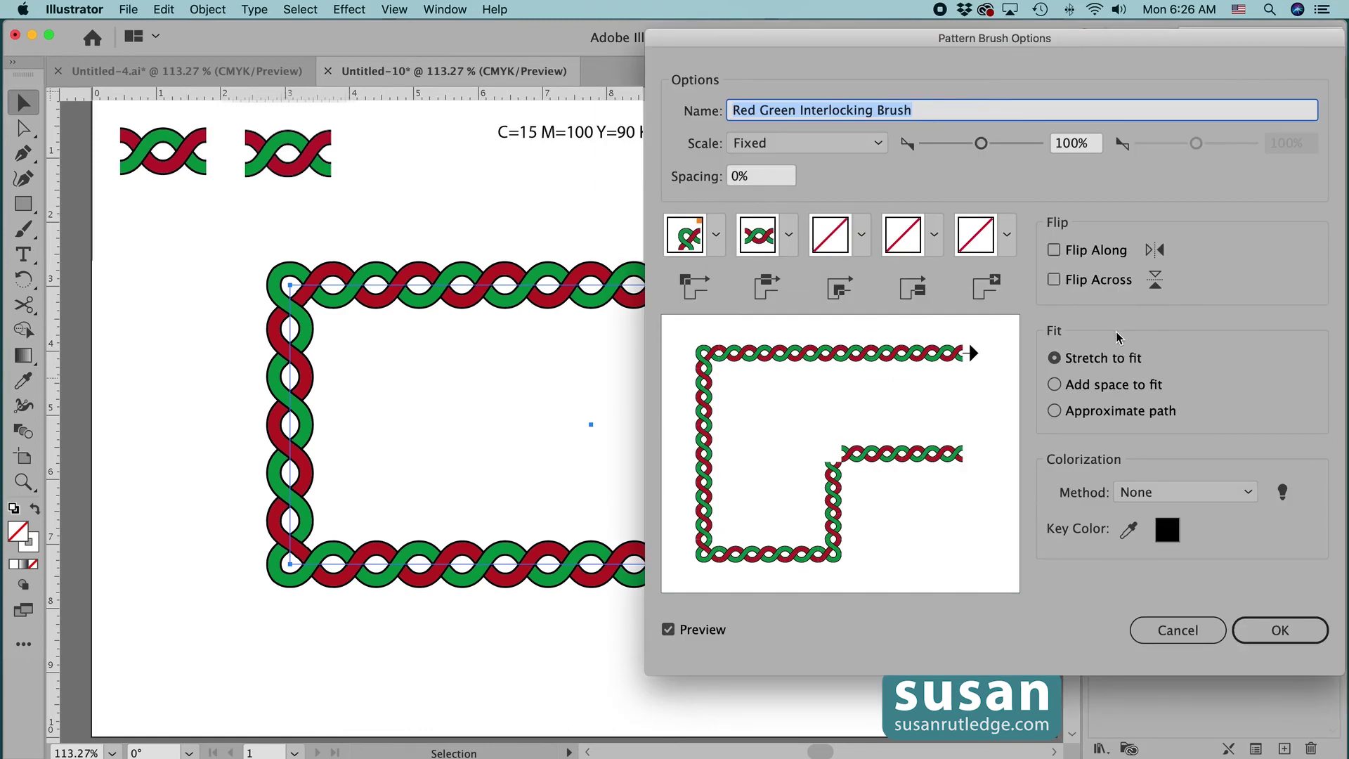
left_click(716, 238)
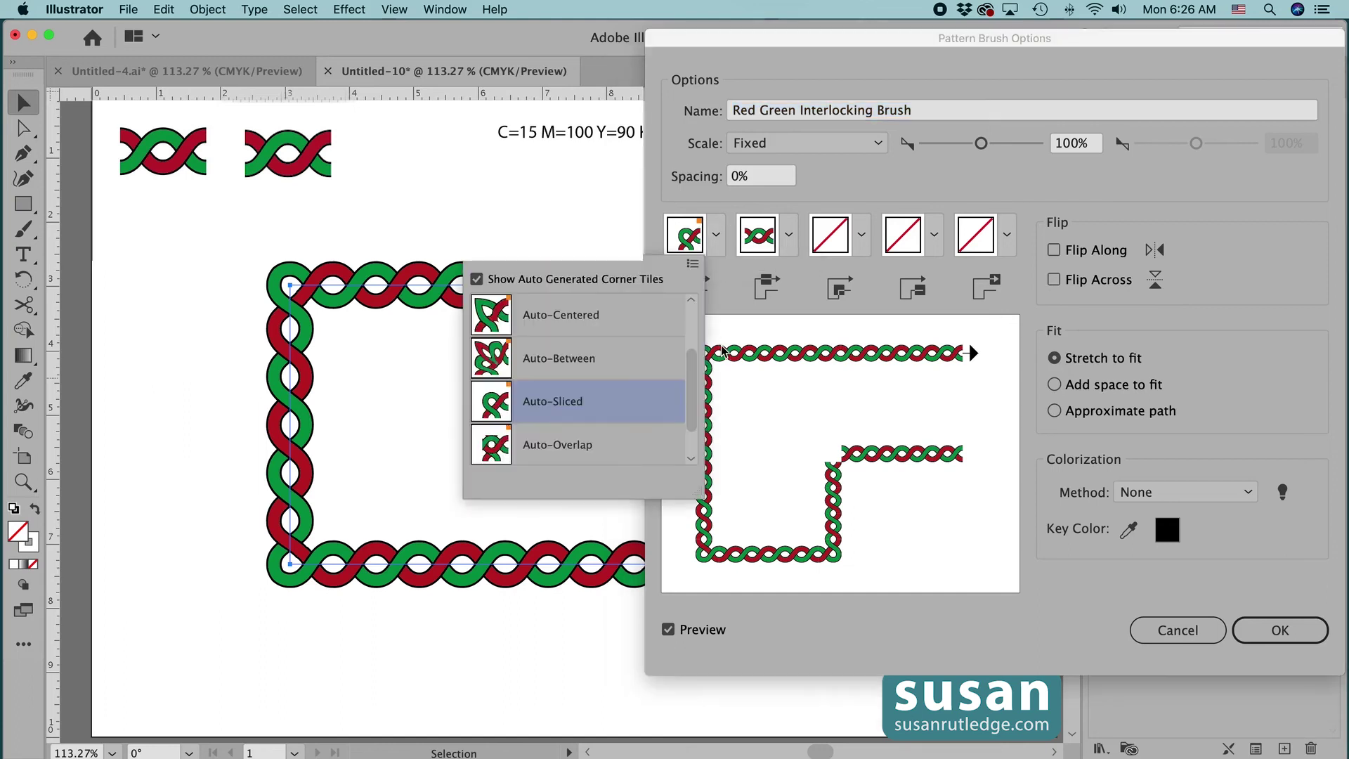
left_click(590, 314)
left_click(1278, 630)
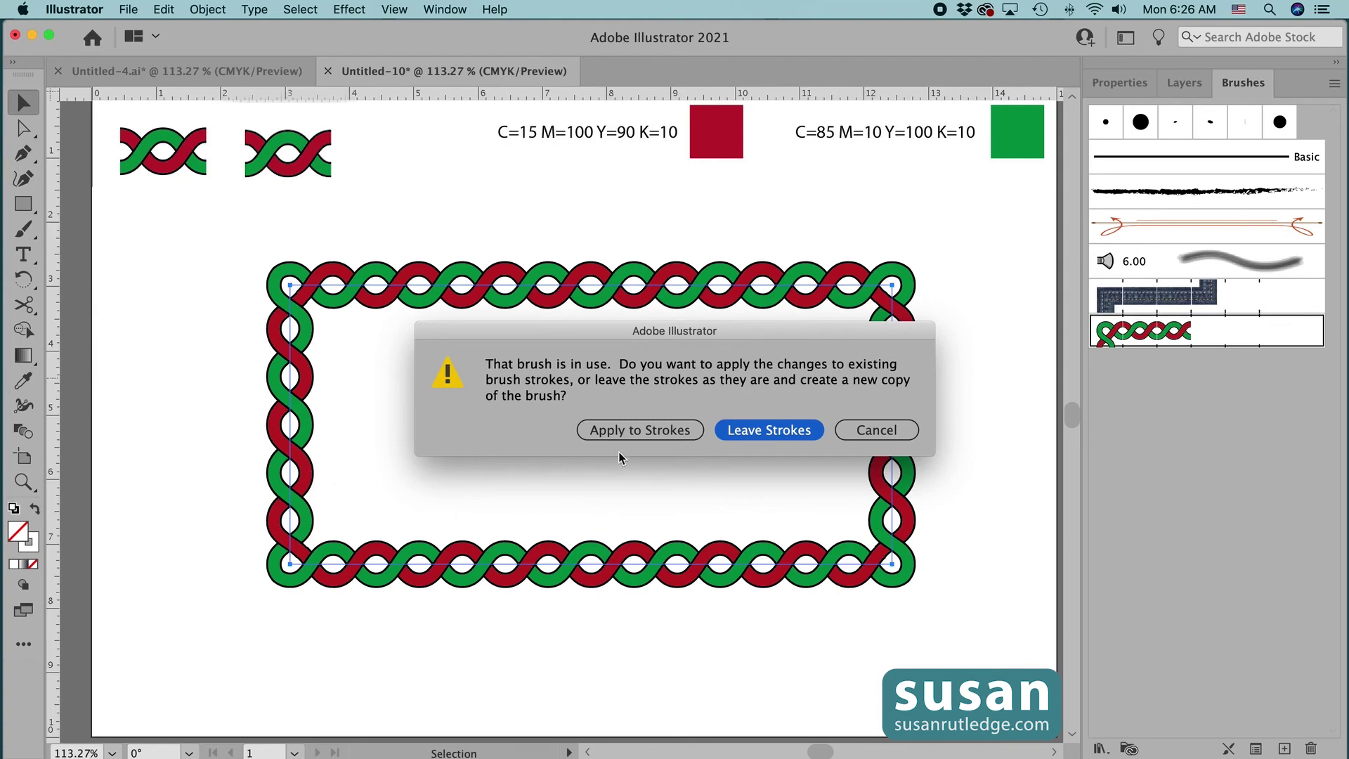
left_click(645, 436)
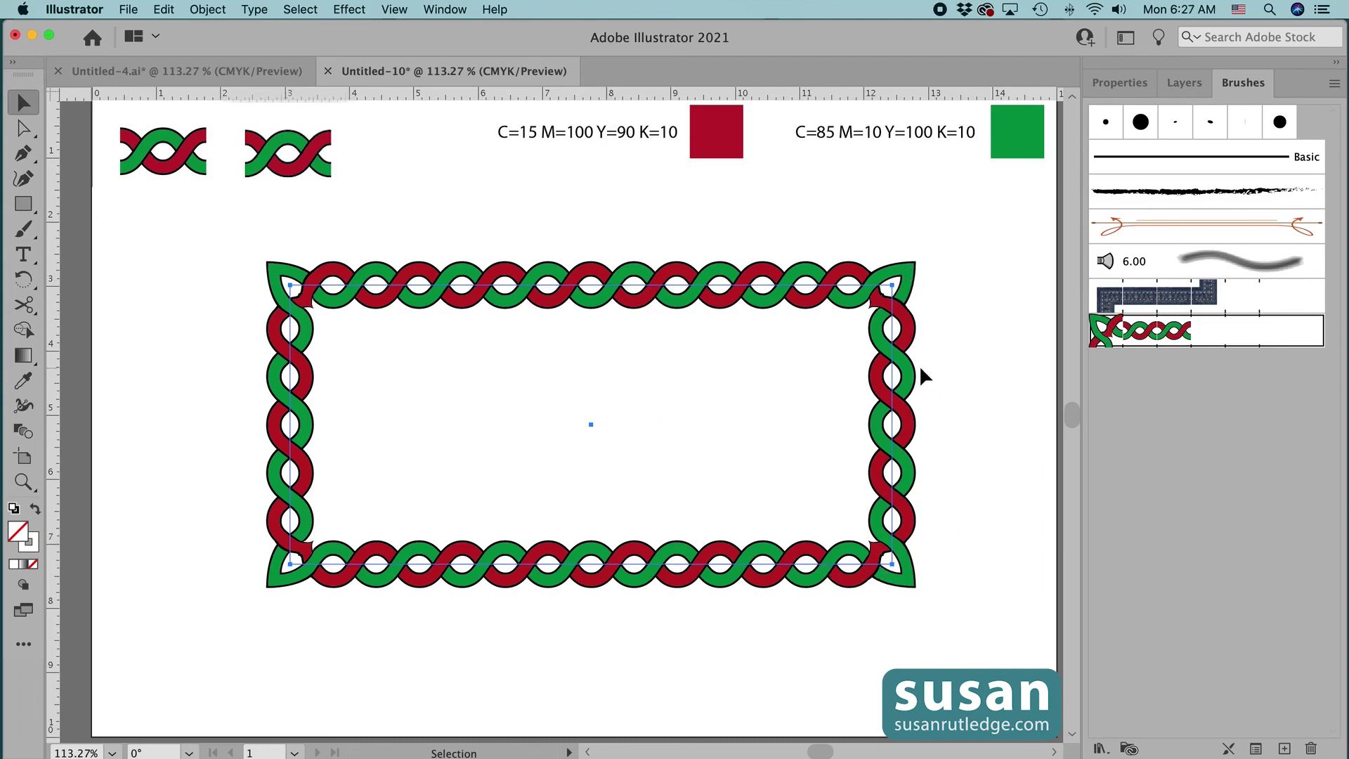
- Delete the braided rectangle, and paint a freehand wavy stroke about 13 in wide across the artboard with the braid brush
key("Delete")
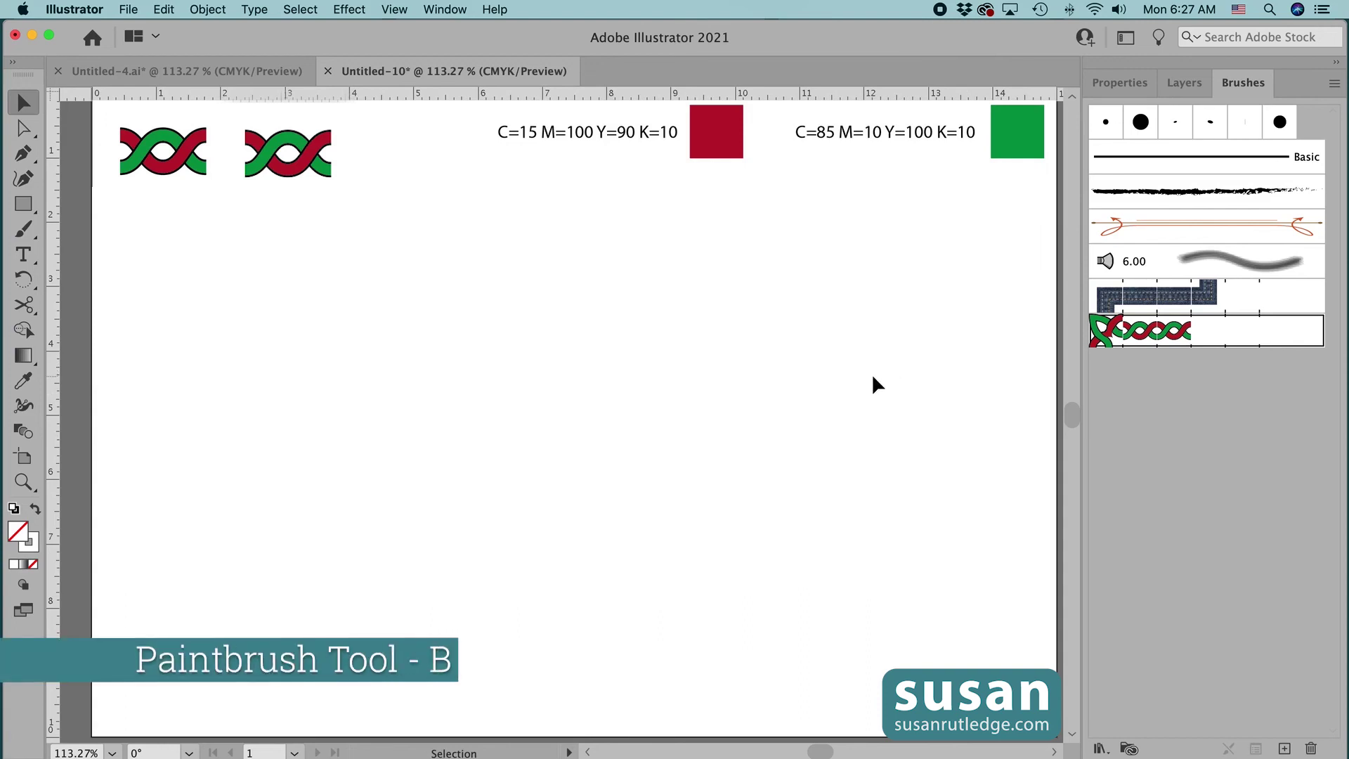
key("b")
mouse_move(163, 474)
left_mouse_down()
mouse_move(332, 348)
mouse_move(559, 558)
mouse_move(691, 483)
mouse_move(945, 377)
mouse_move(999, 385)
left_mouse_up()
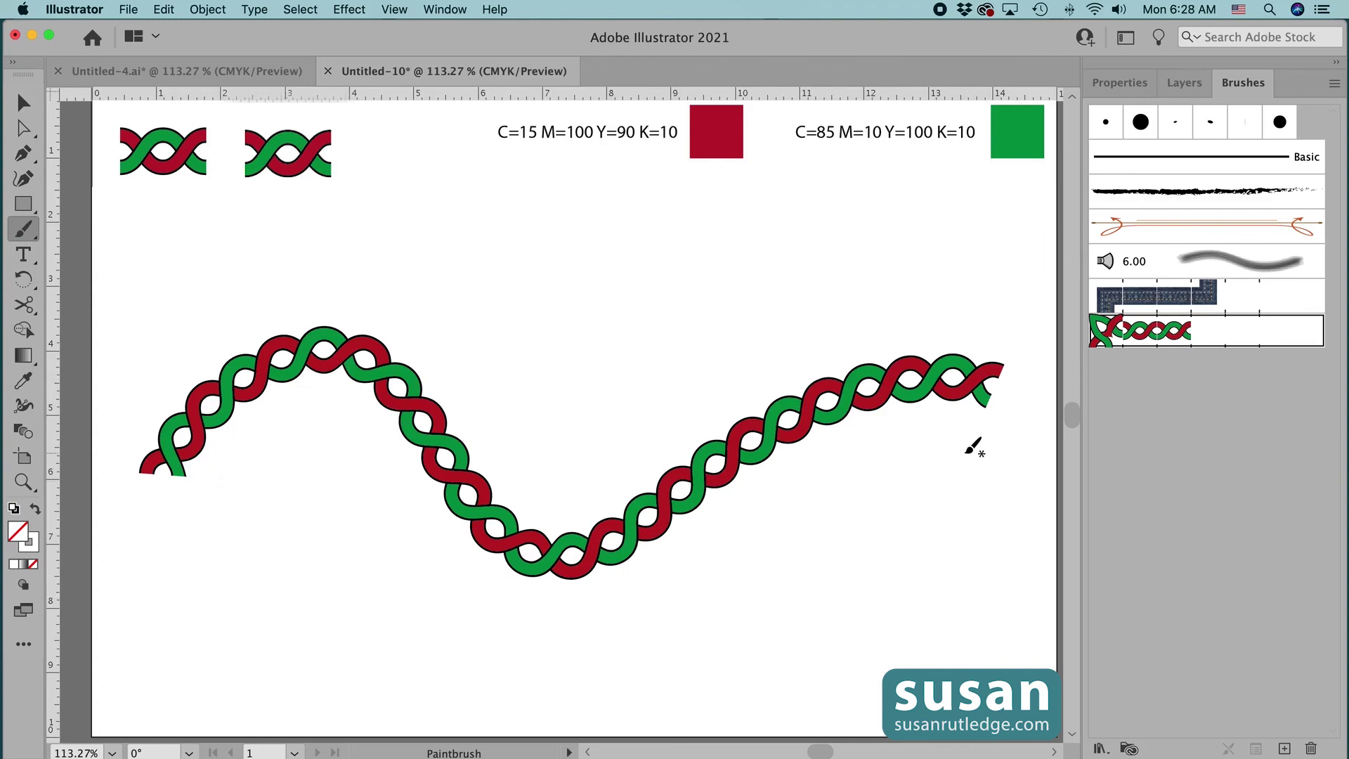
- Select the wavy braided path and reduce its stroke weight to 0.75 pt
key("v")
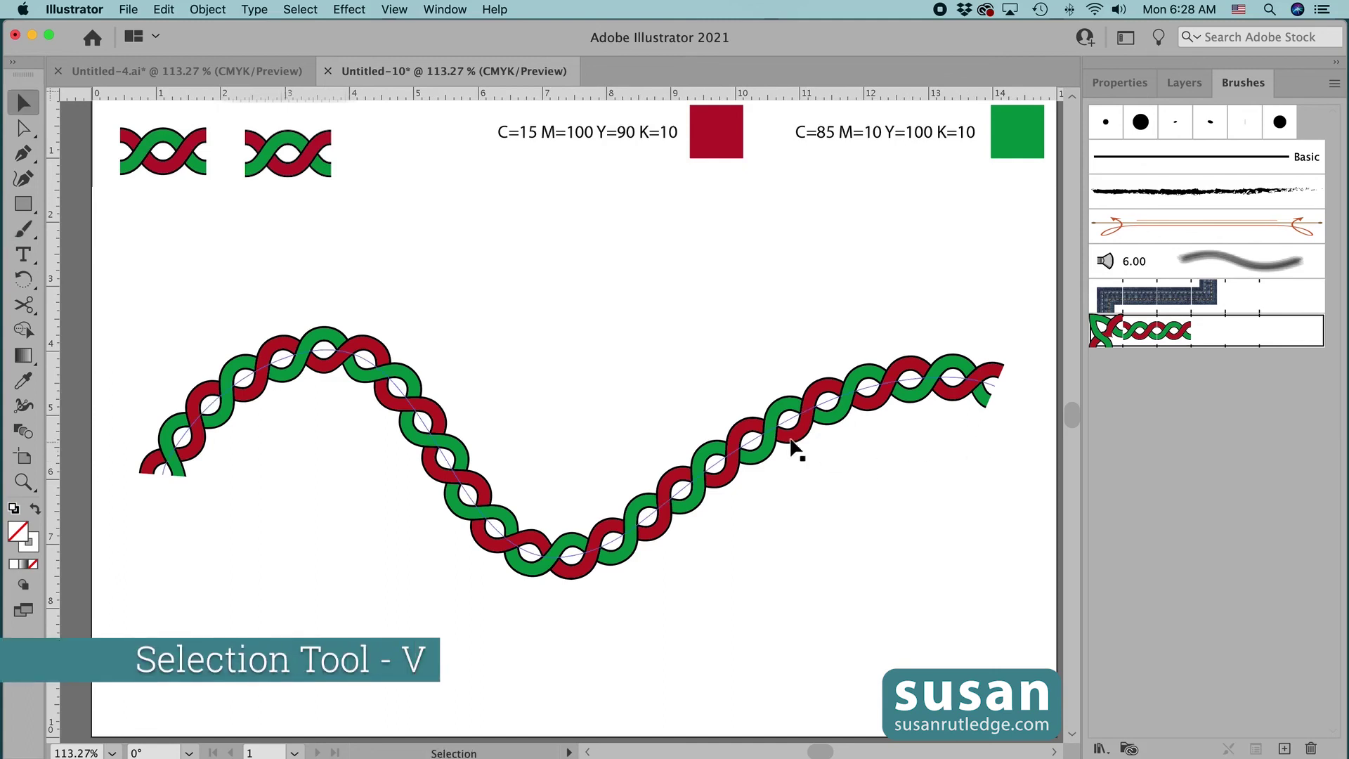
left_click(787, 418)
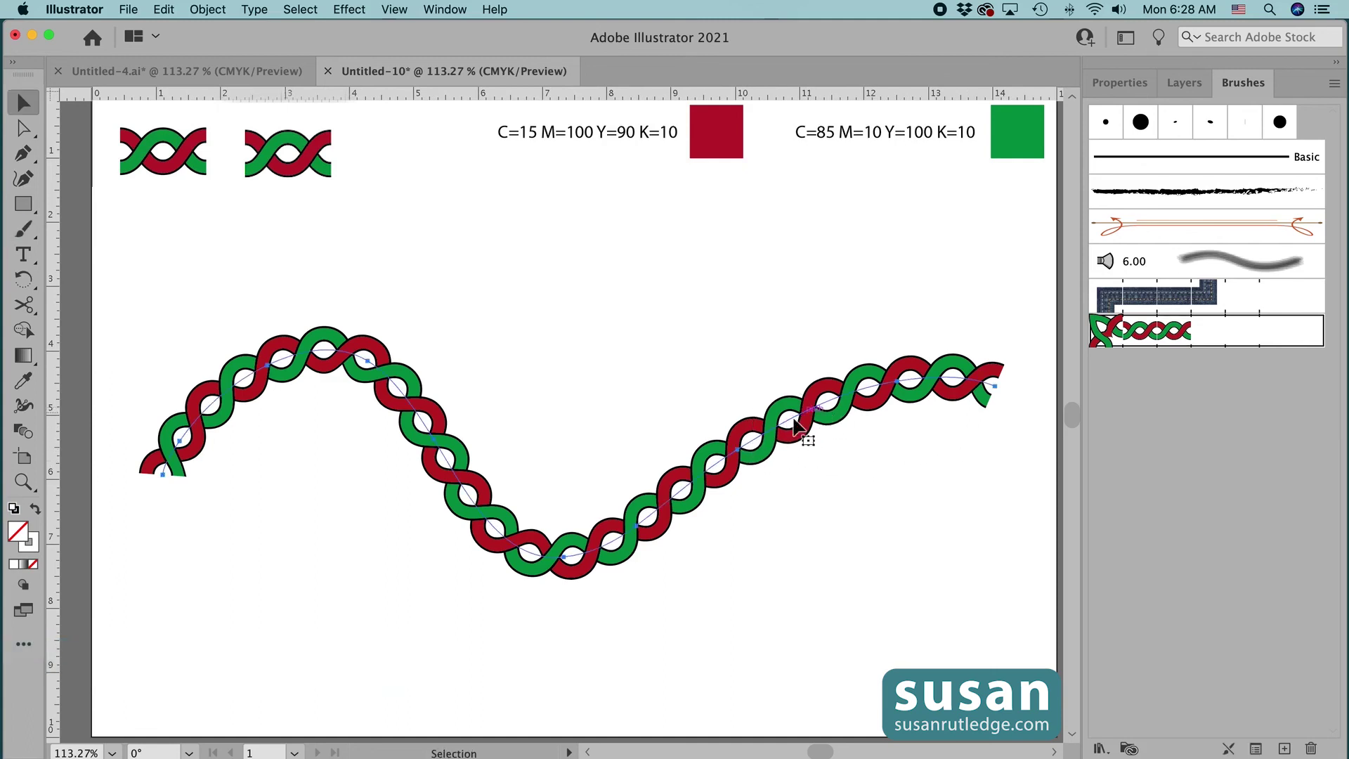
left_click(1114, 83)
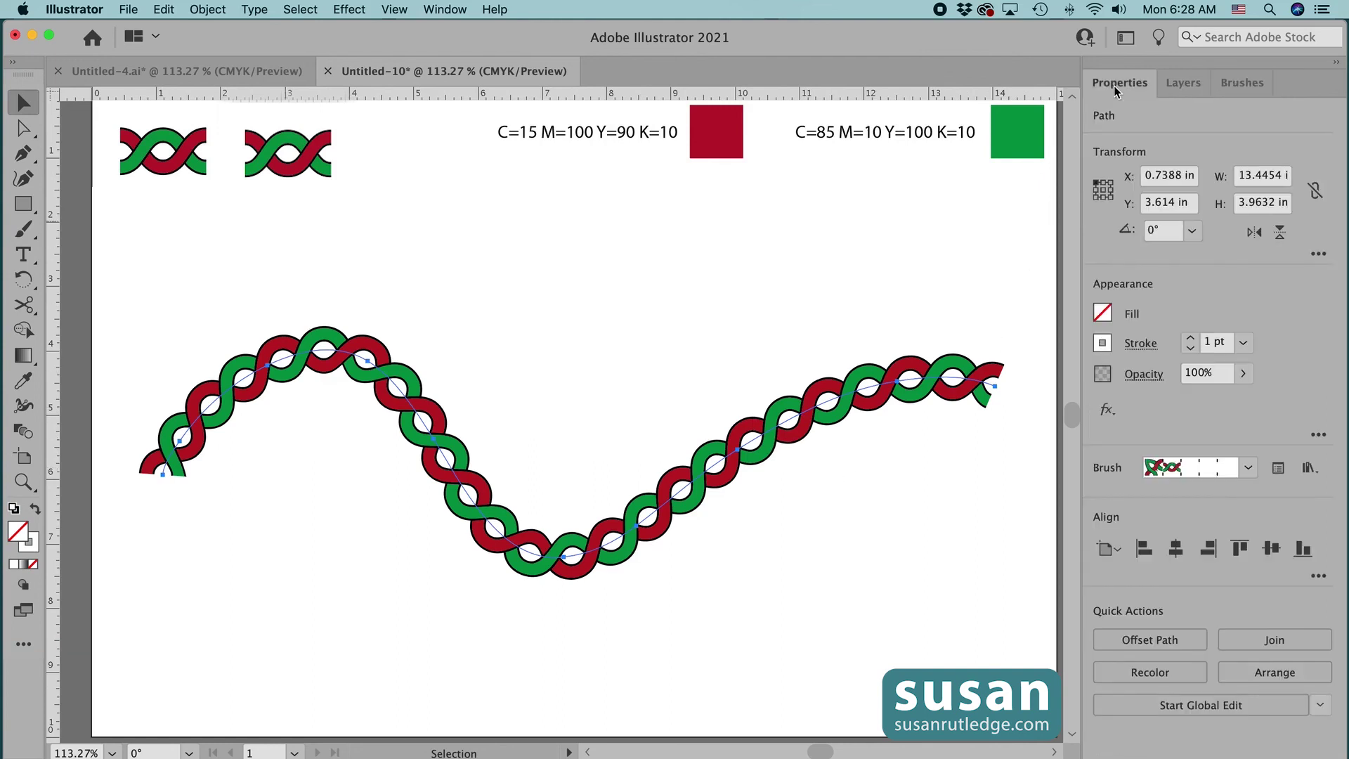
left_click(1191, 349)
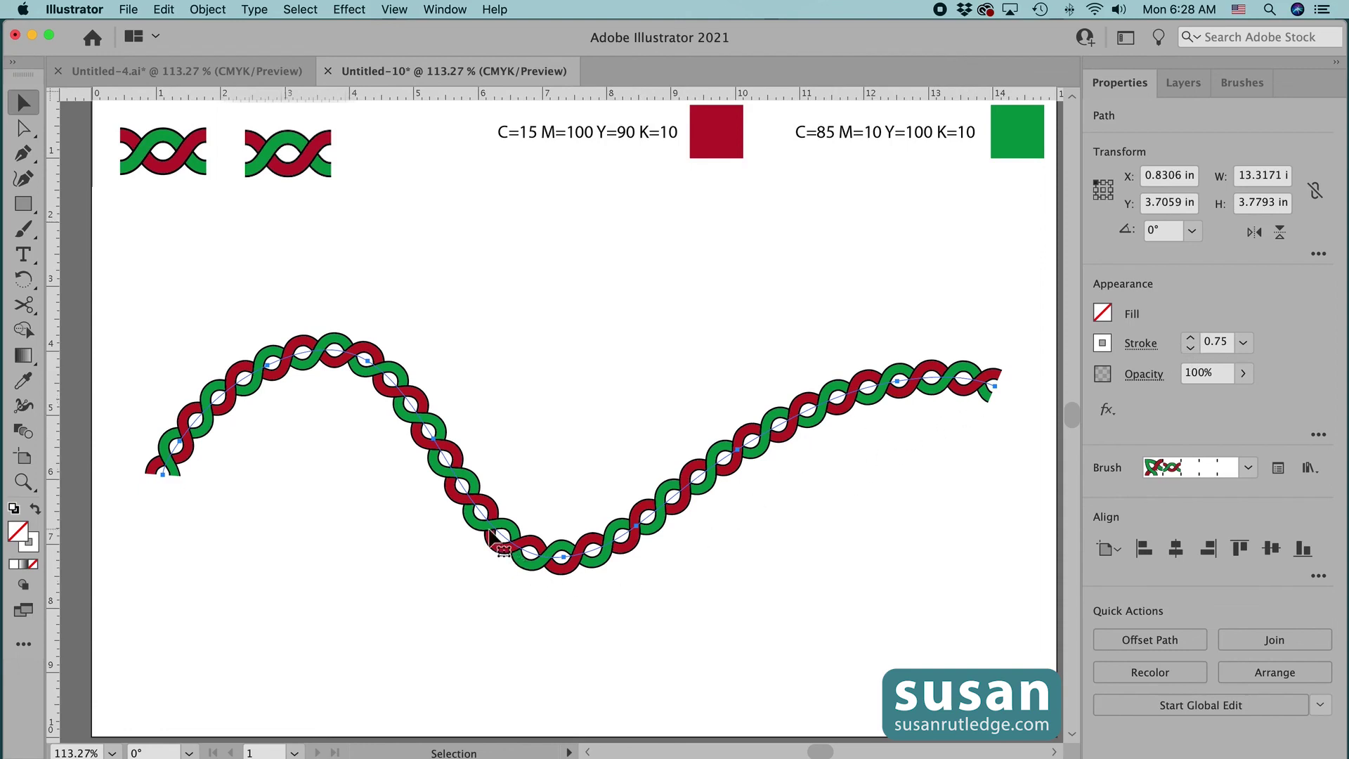
- Increase the wavy braid's stroke weight to 2 pt, and reduce it to 0.5 pt
left_click(1190, 337)
left_click(1191, 337)
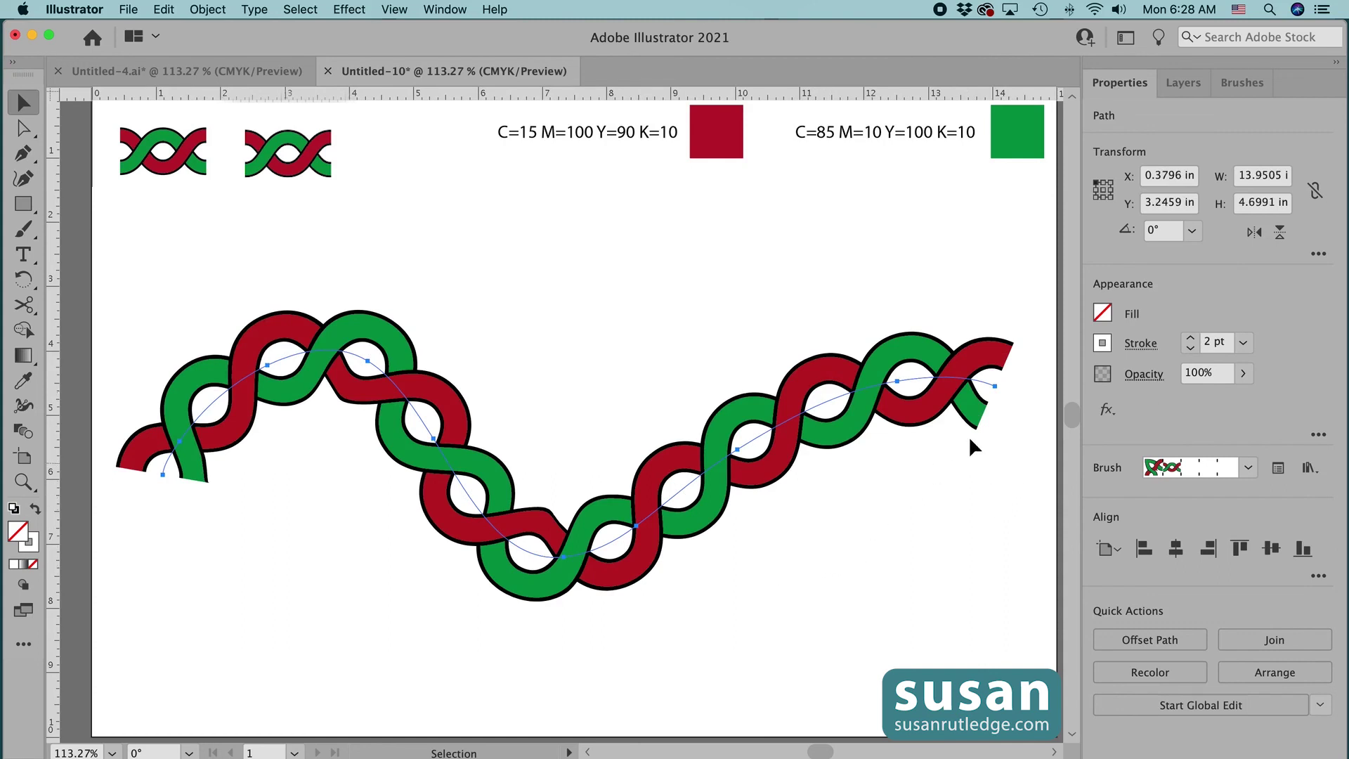
left_click(1191, 349)
left_click(1191, 349)
left_click(1190, 350)
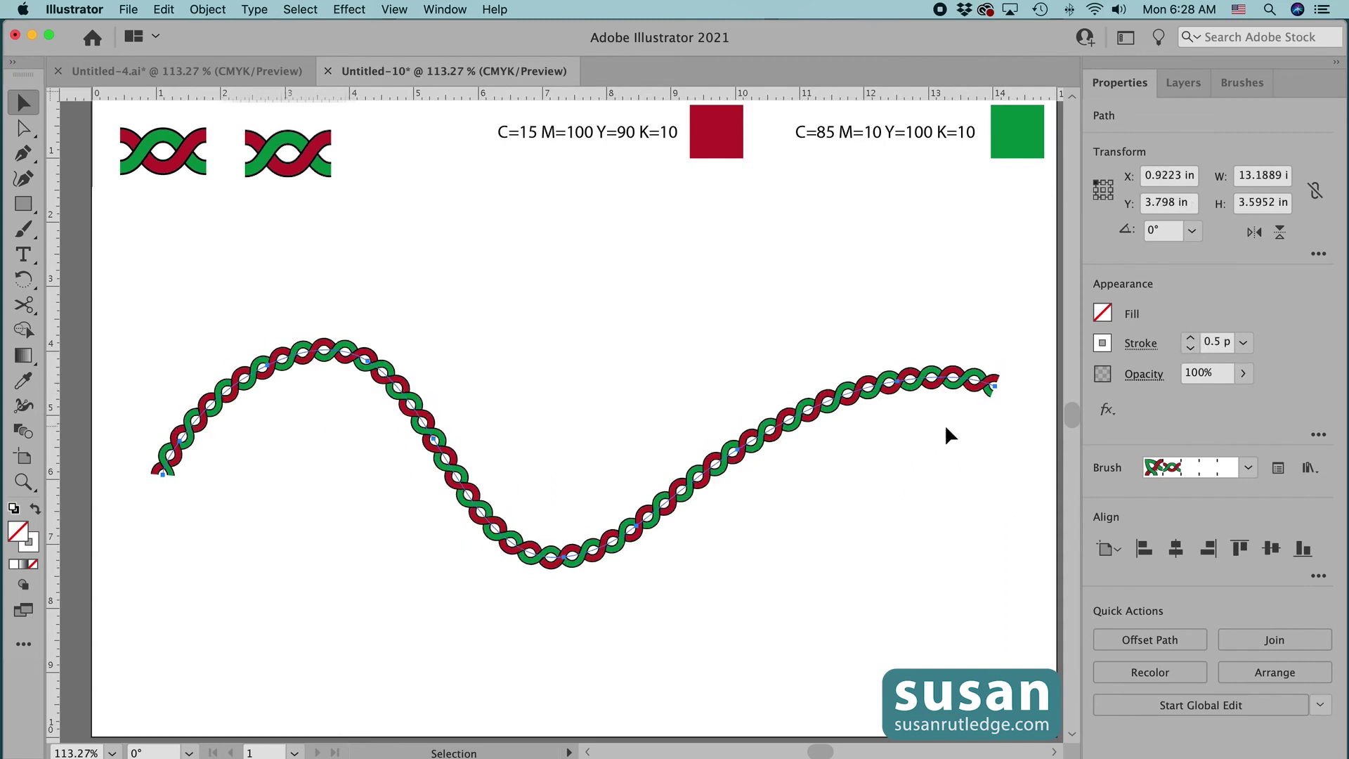